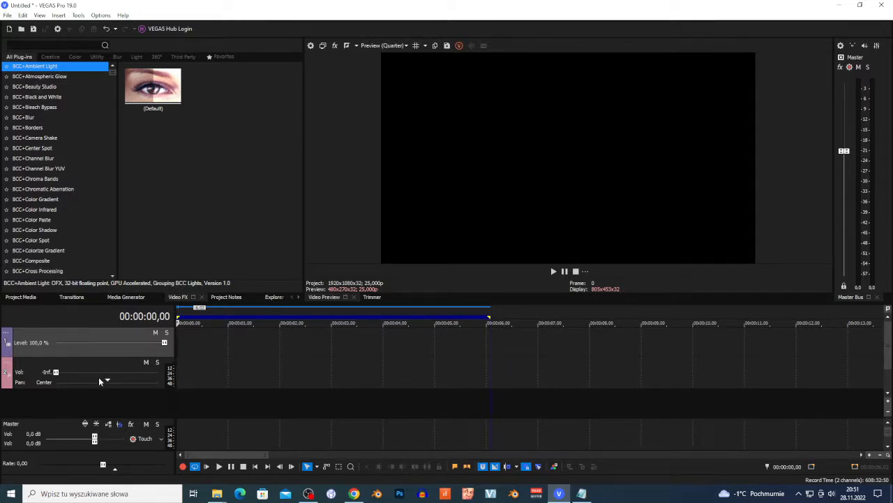
Place the desktop video beginning with "cale 3 min" on the timeline and move the playhead to 00:01:05,15
mouse_move(217, 494)
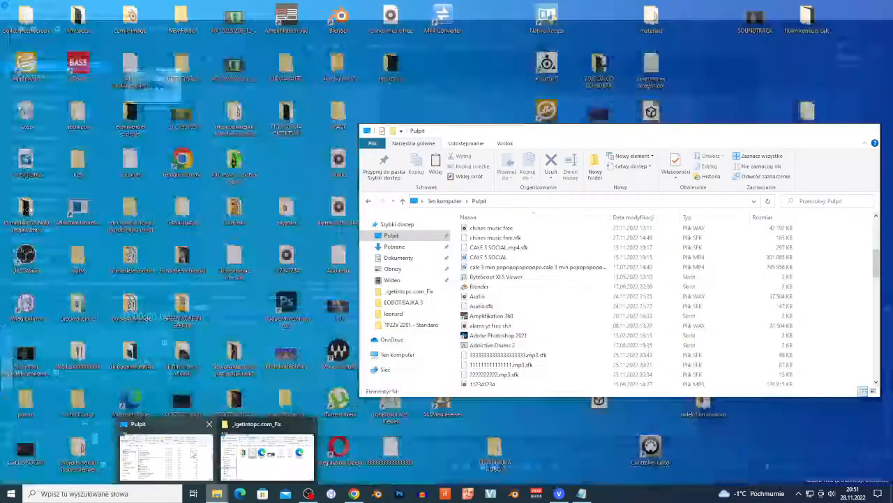
click(193, 452)
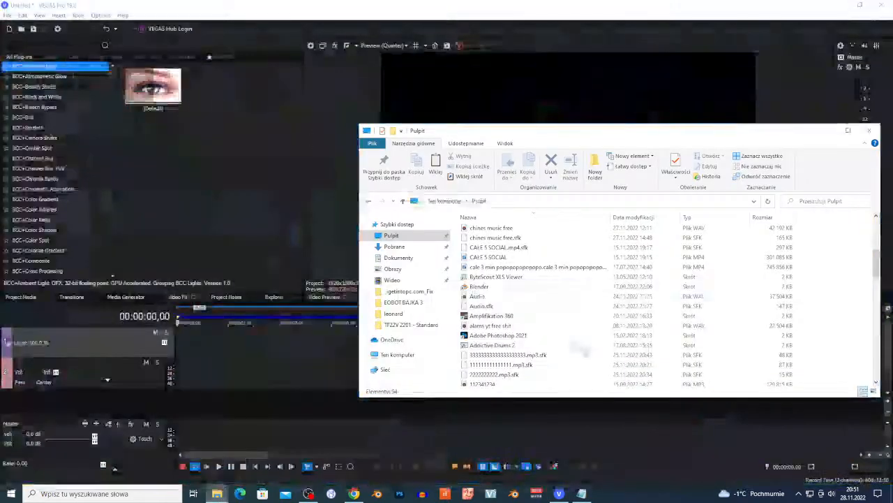
scroll(528, 304, up, 1)
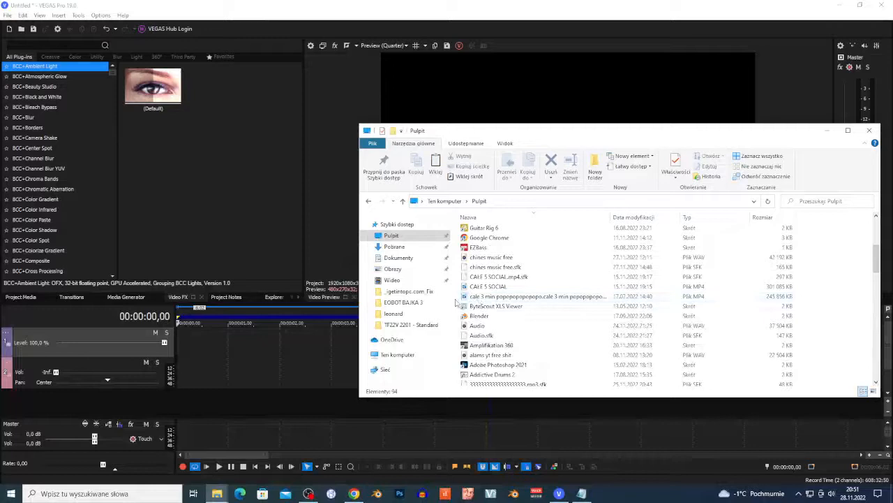
click(483, 297)
drag(483, 298, 245, 338)
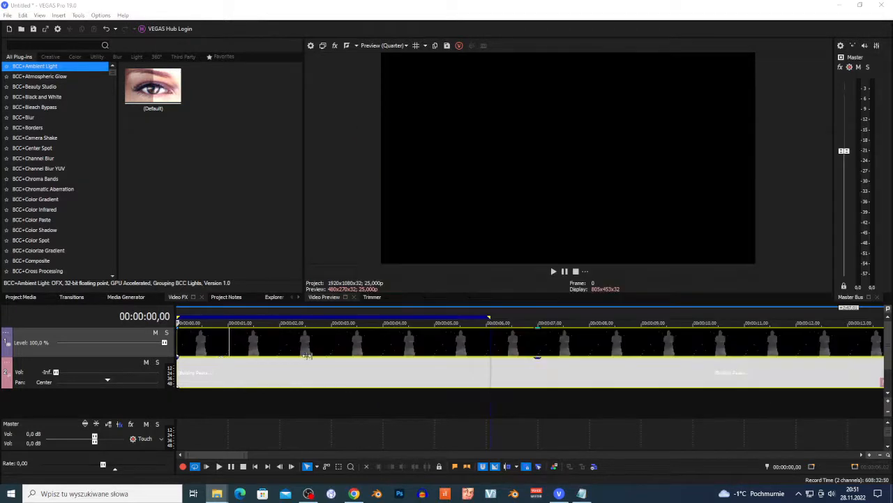
click(558, 340)
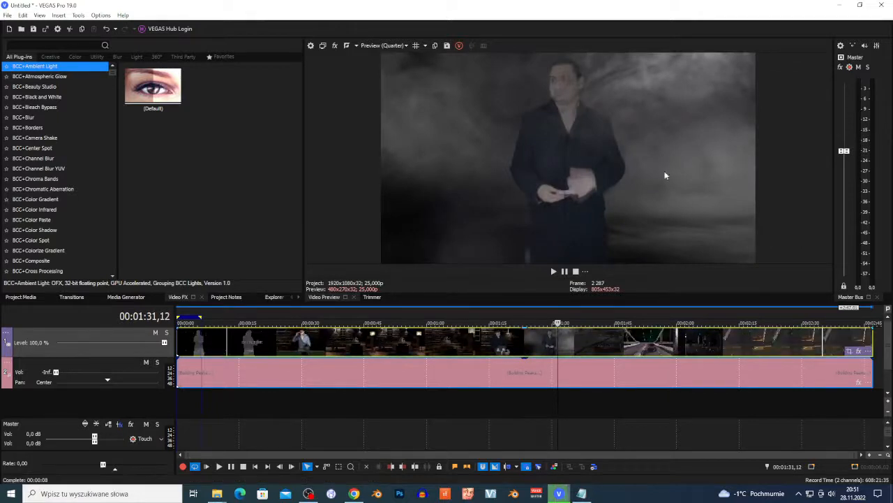
click(450, 342)
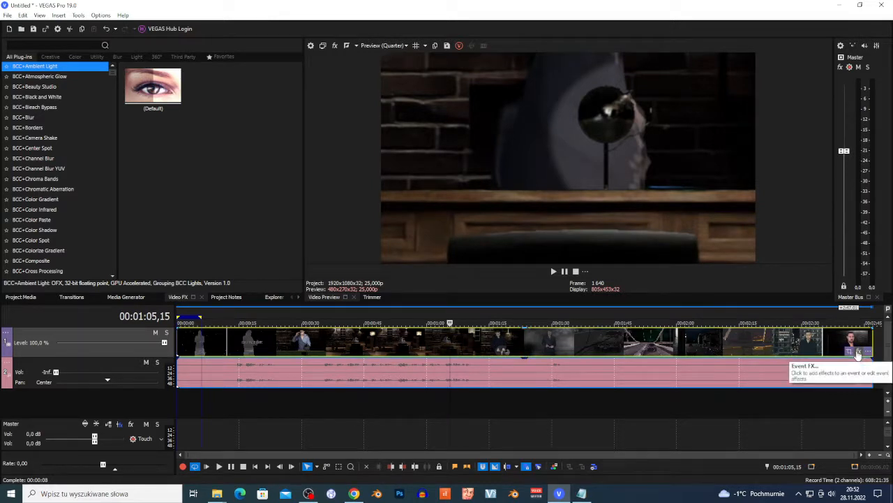
Add two BCC Bulge effects and one BCC Curl effect from the BCC Warp category to the video event's effect chain
click(857, 352)
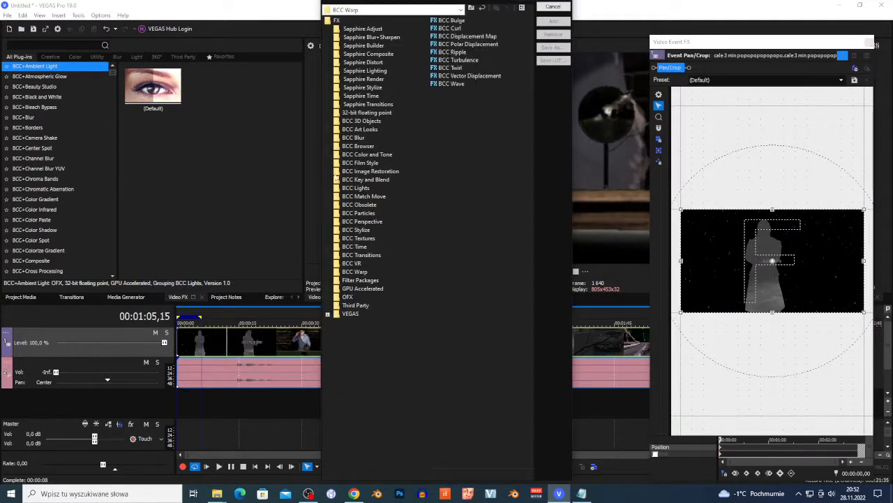
click(355, 272)
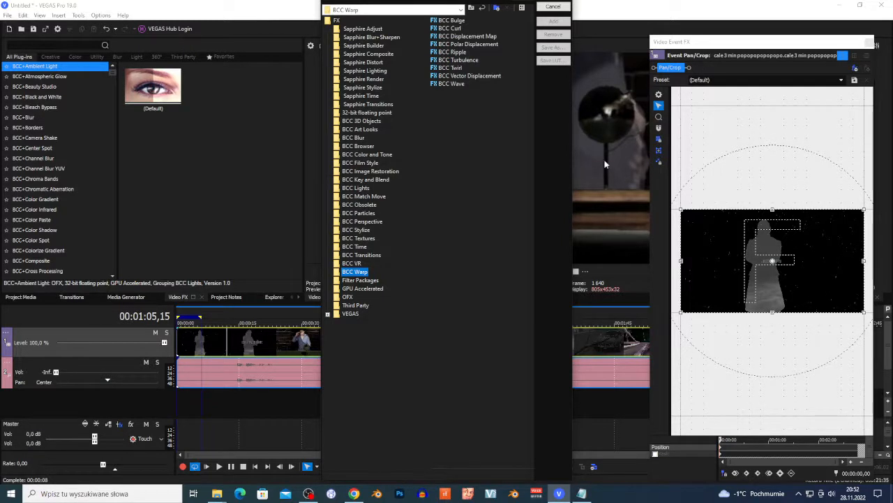
drag(573, 148, 569, 147)
drag(467, 14, 364, 159)
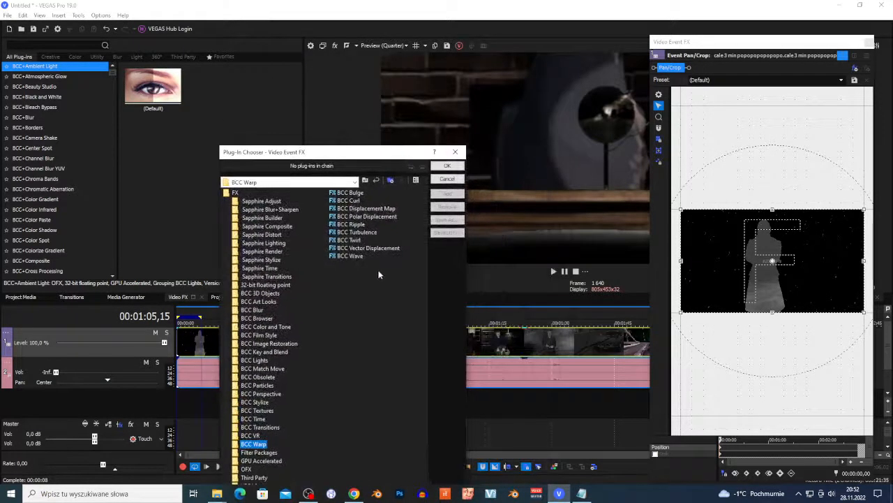
double_click(353, 193)
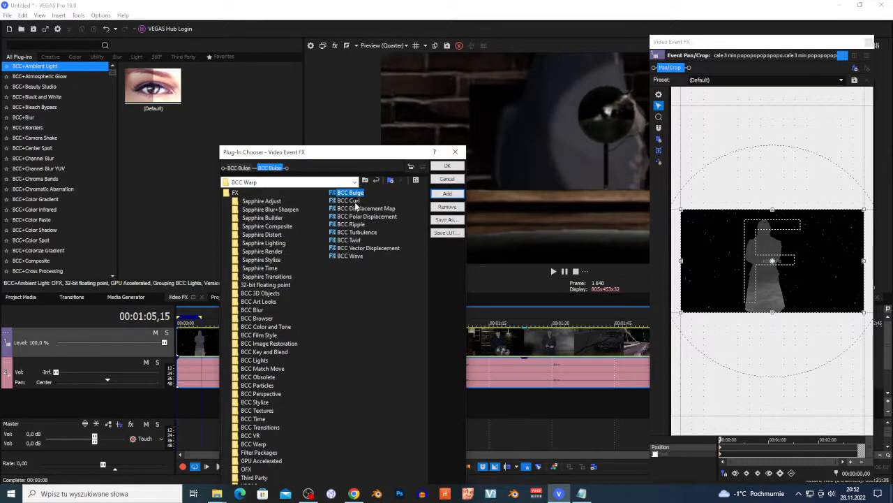
double_click(354, 201)
click(447, 166)
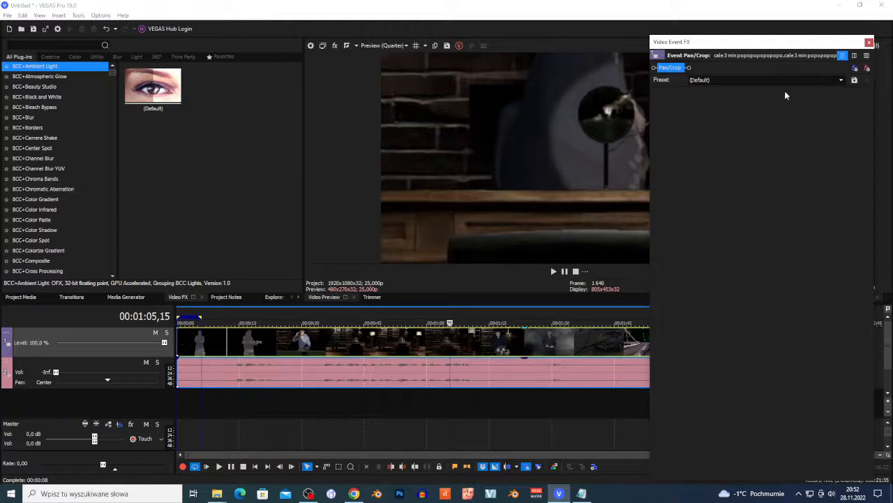
Disable both BCC Bulge effects and the BCC Curl effect in the event's chain
click(757, 70)
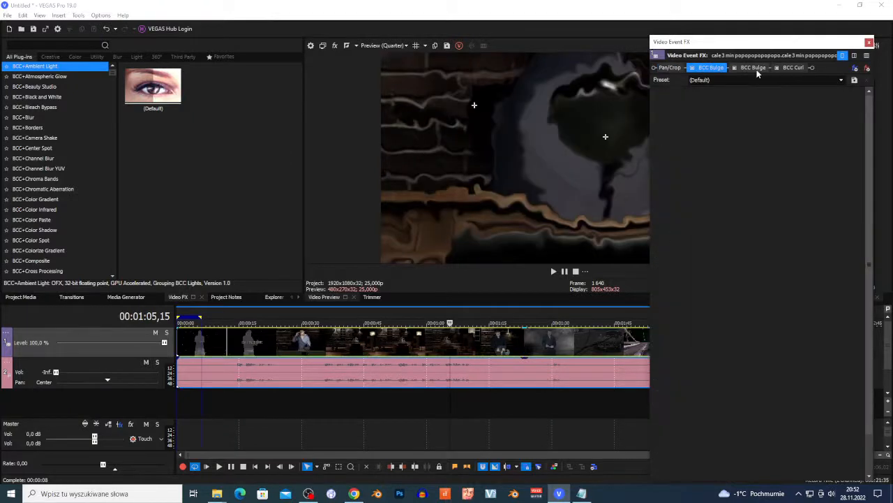
click(757, 70)
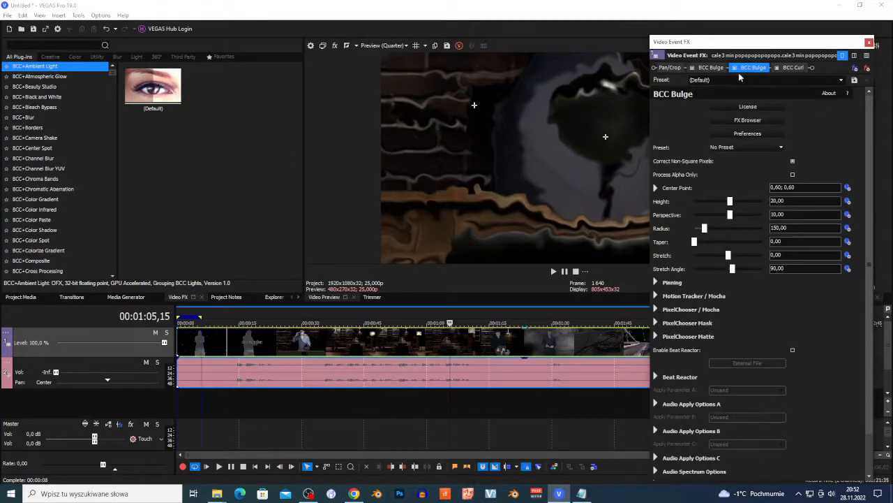
click(735, 68)
click(692, 68)
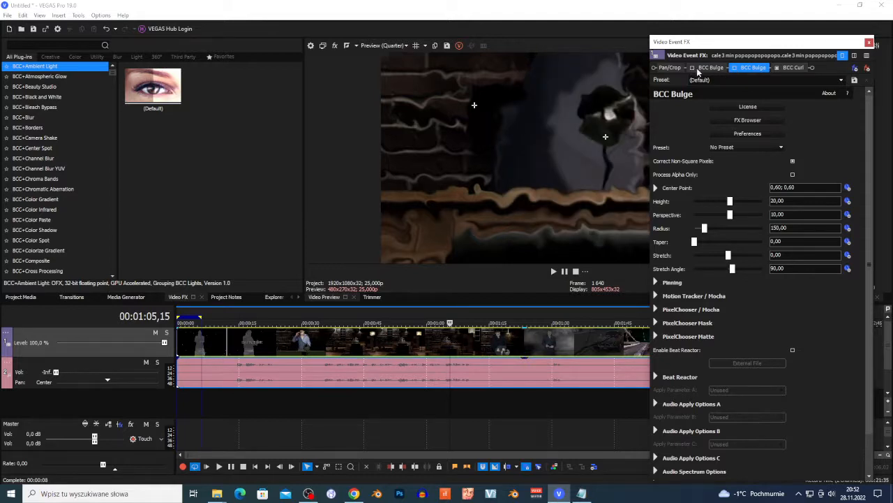
click(796, 70)
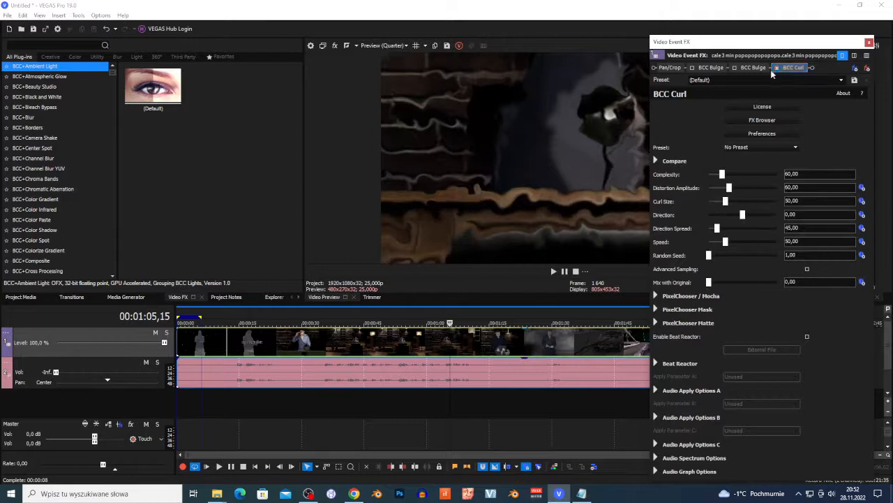
click(778, 68)
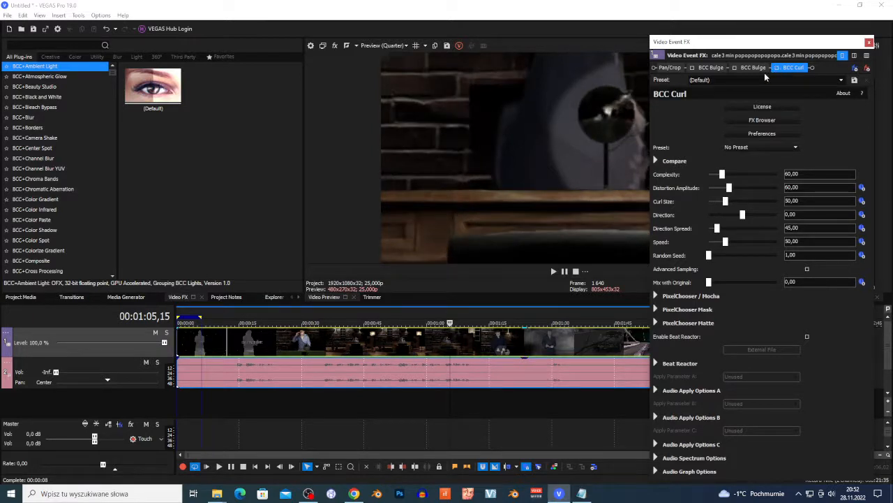
Re-enable the first BCC Bulge effect, move its settings window off the video preview, and play the clip briefly
click(710, 69)
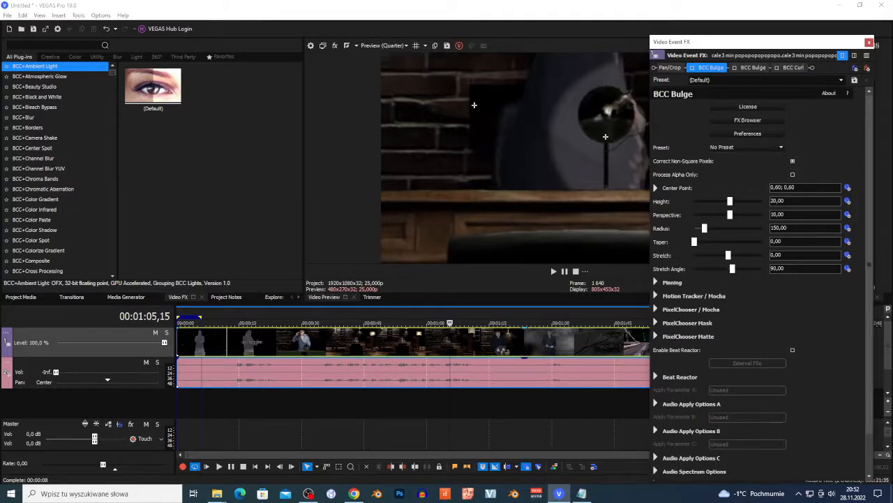
click(692, 68)
drag(703, 42, 212, 43)
click(554, 271)
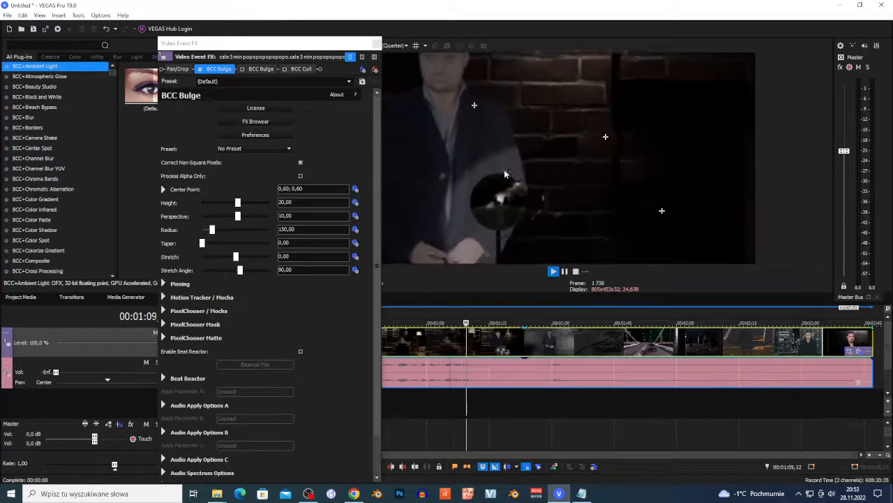
click(576, 272)
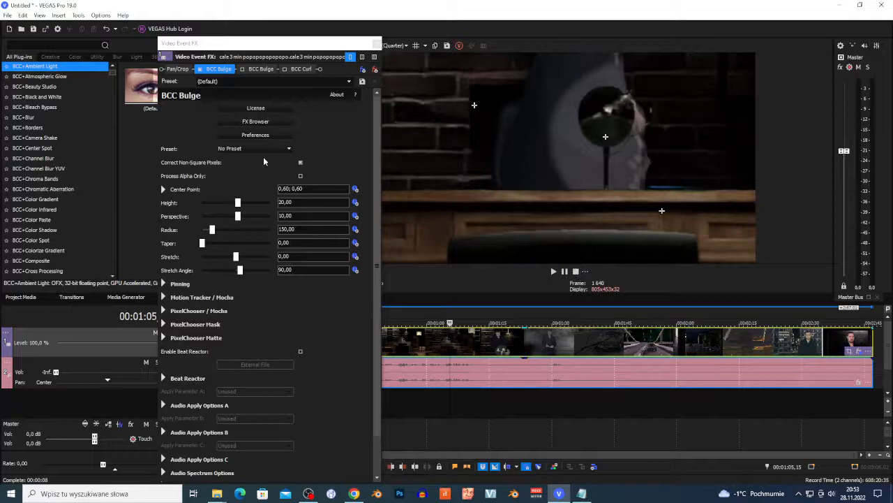
Apply the AltDefault.bsp preset to the first BCC Bulge effect and play the clip to preview it
click(254, 148)
click(254, 148)
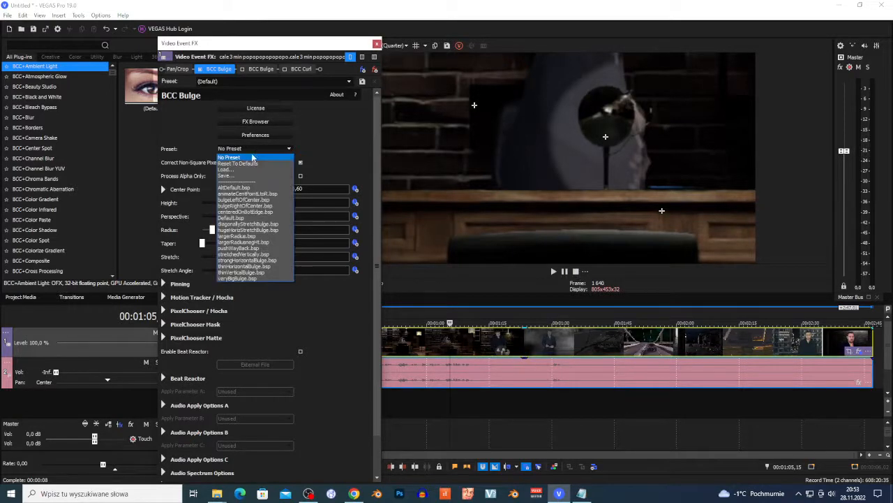
click(257, 188)
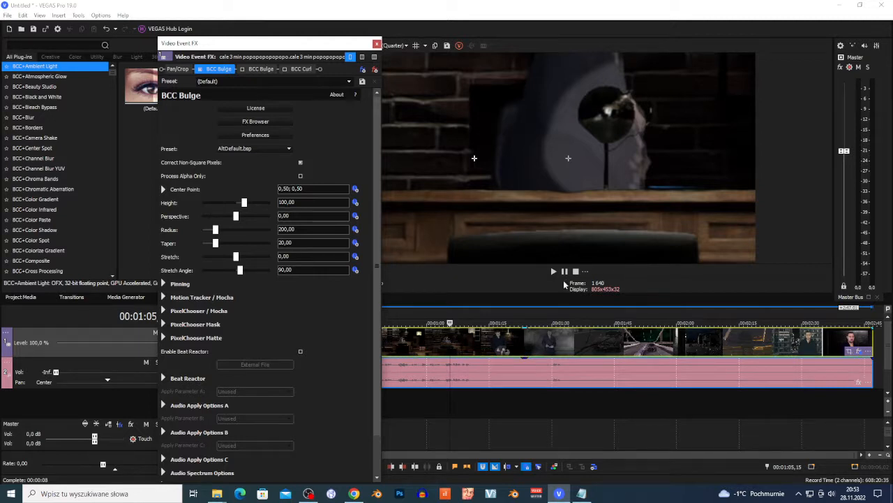
click(554, 271)
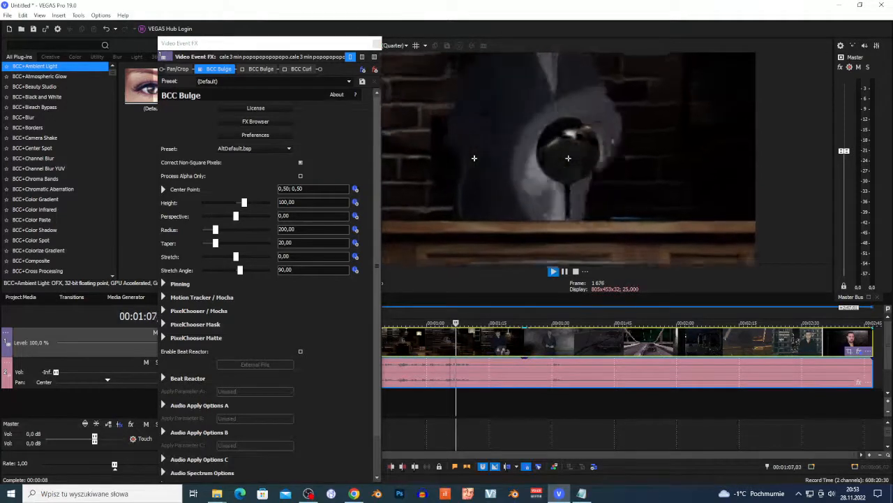
Step through animateCentPointLtoR.bsp to the bulgeLeftOfCenter.bsp preset and move its center point to about 0,27; 0,45 during playback
scroll(250, 151, down, 1)
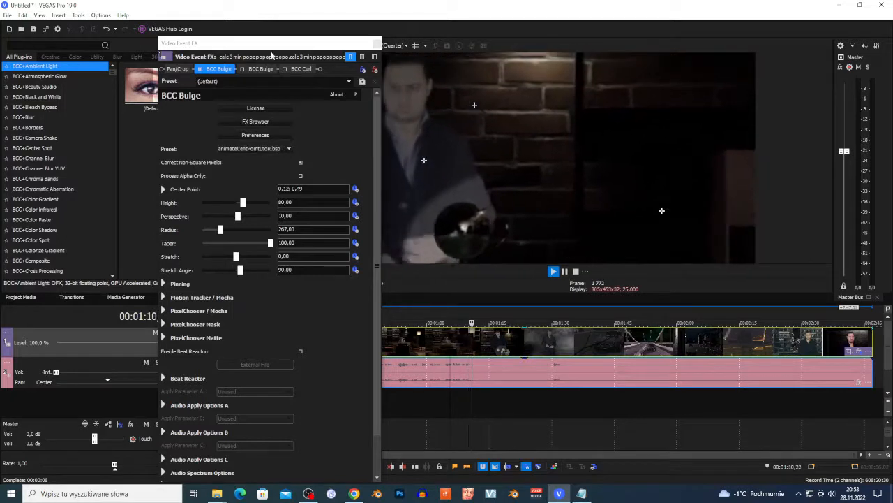
drag(272, 56, 181, 63)
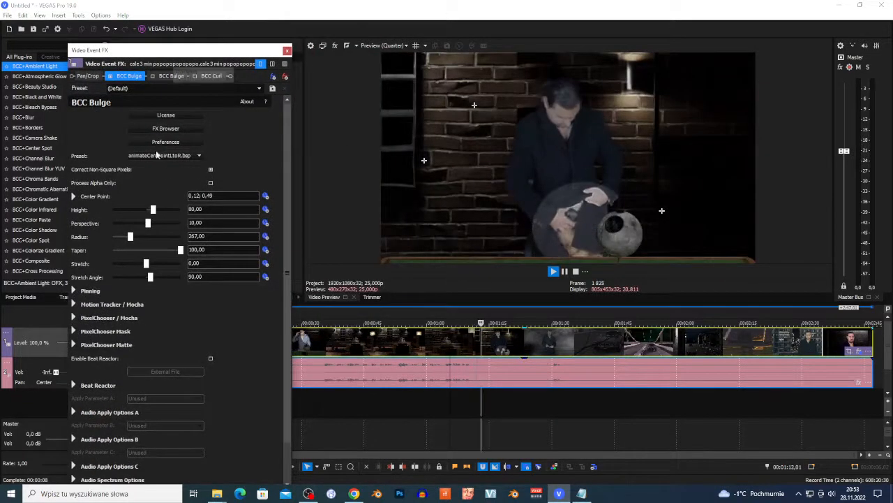
scroll(154, 158, down, 1)
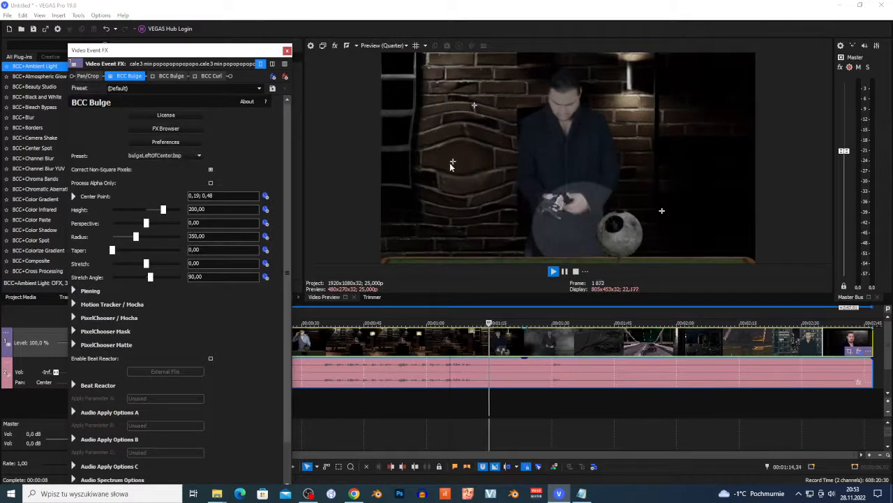
drag(449, 161, 478, 166)
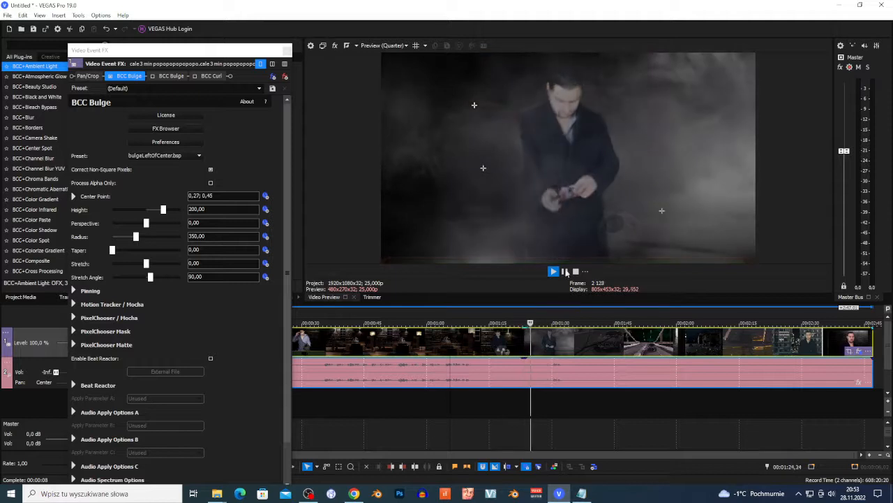
key(space)
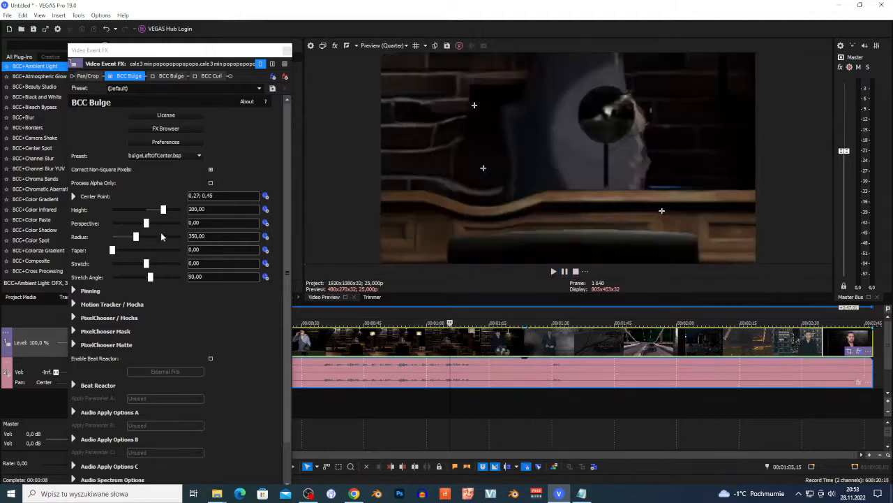
Preview the bulgeRightOfCenter.bsp, centeredOnBotEdge.bsp and Default.bsp presets on the clip
scroll(162, 155, down, 1)
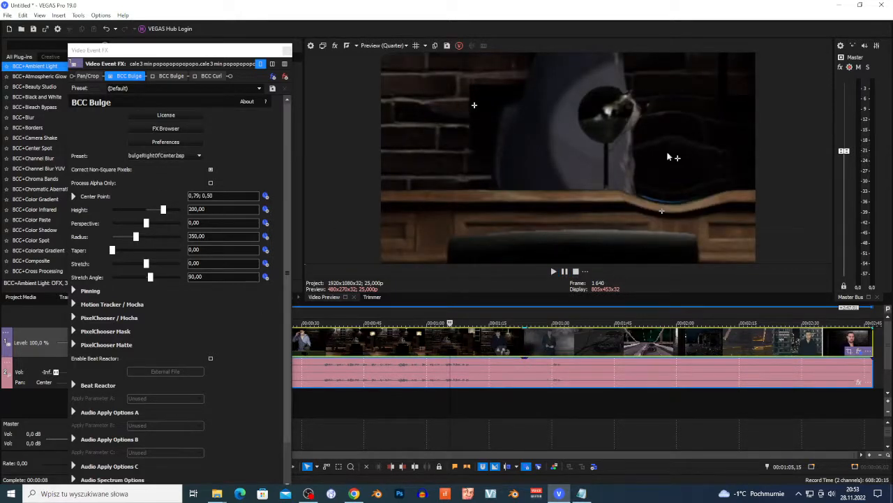
click(553, 271)
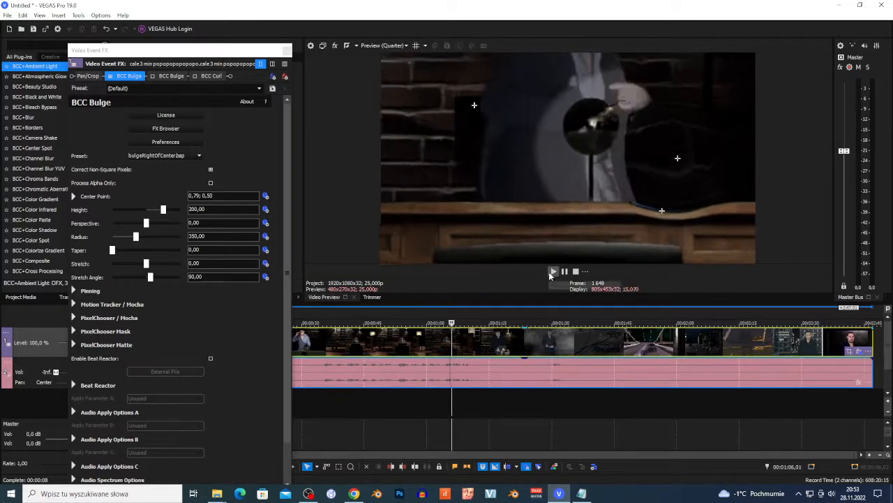
scroll(156, 155, down, 1)
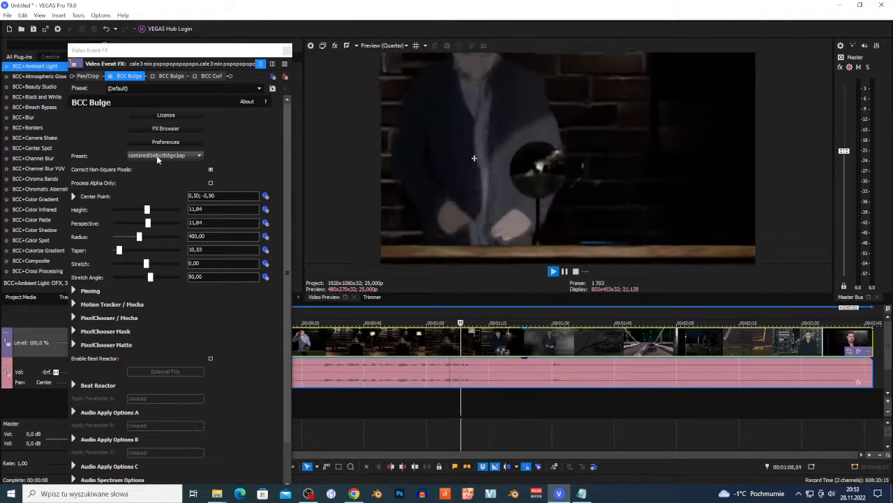
scroll(157, 155, down, 1)
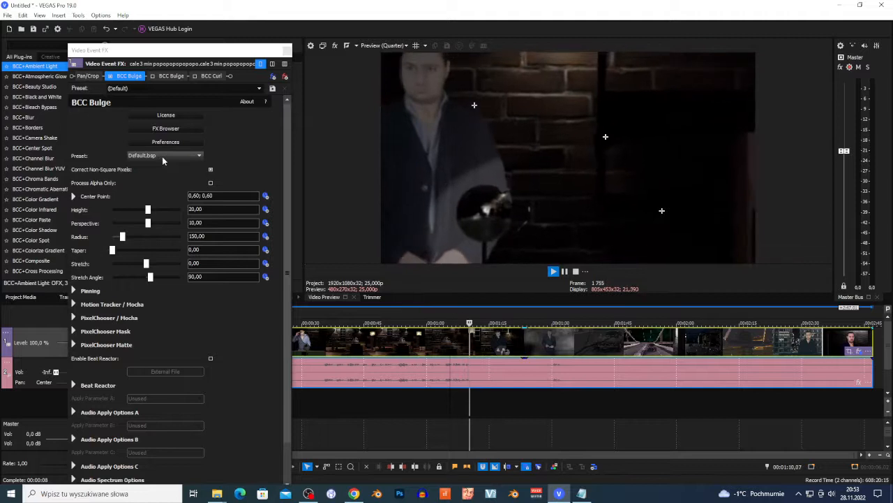
click(575, 271)
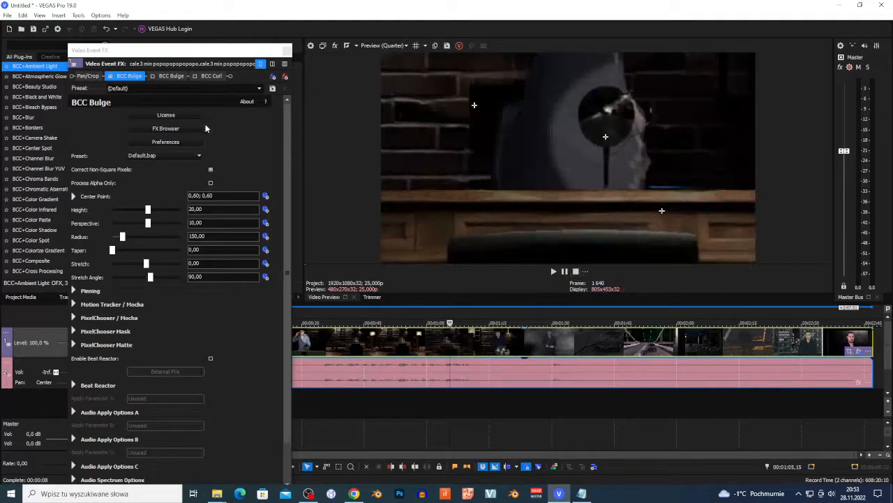
Apply the diagonallyStretchBulge.bsp preset and experiment with its center point, perspective, stretch, radius, taper and stretch angle
scroll(163, 156, down, 1)
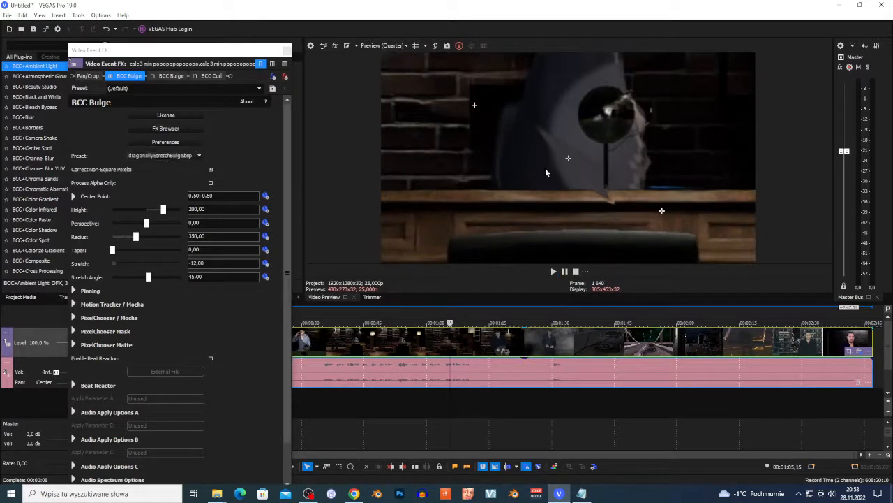
drag(569, 155, 588, 130)
mouse_move(146, 225)
mouse_down()
mouse_move(164, 225)
mouse_move(92, 225)
mouse_move(116, 225)
mouse_move(147, 256)
mouse_move(112, 261)
mouse_up()
drag(113, 263, 303, 226)
drag(138, 239, 167, 238)
drag(113, 250, 168, 250)
mouse_move(151, 281)
mouse_down()
mouse_move(184, 279)
mouse_move(165, 277)
mouse_up()
Apply the hugeHorizStretchBulge.bsp preset to the first BCC Bulge effect and play the clip to preview it
click(165, 155)
click(167, 119)
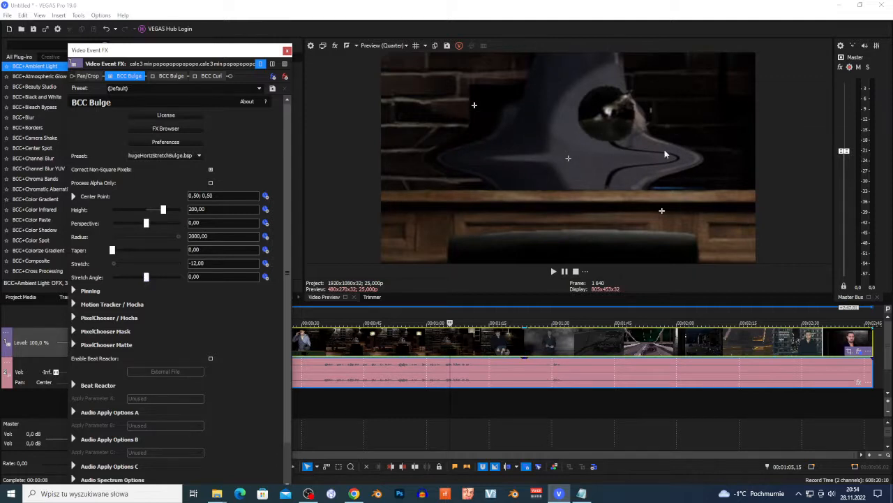
click(554, 271)
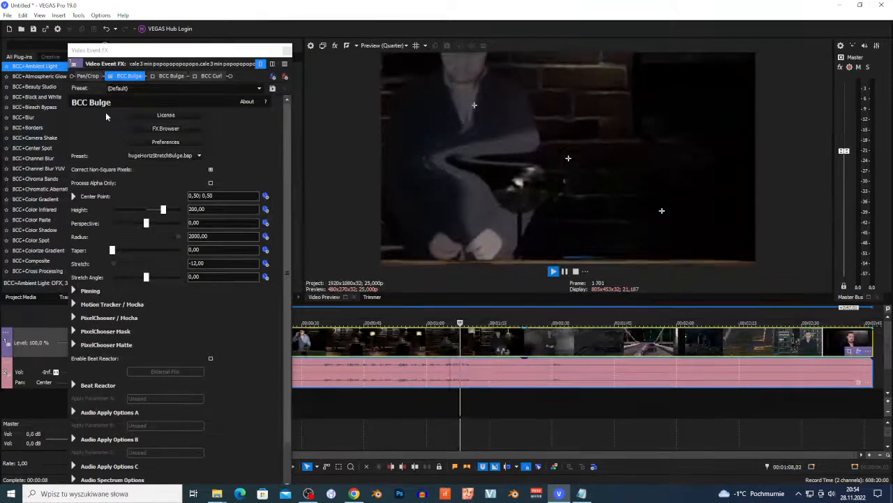
Stop playback and preview the largerRadiusnegHt, pushWayBack, stretchedVertically, veryBigBulge and hugeHorizStretchBulge presets in the BCC Bulge FX Browser
key(space)
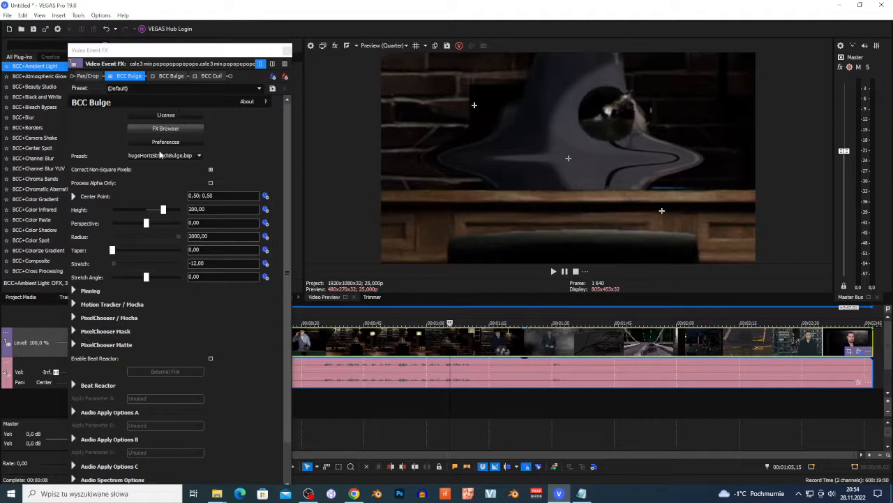
click(163, 131)
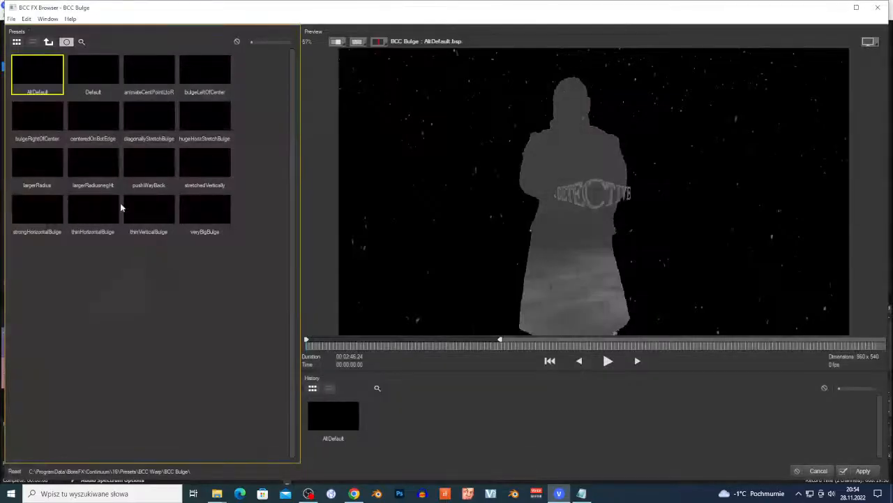
click(102, 175)
click(148, 170)
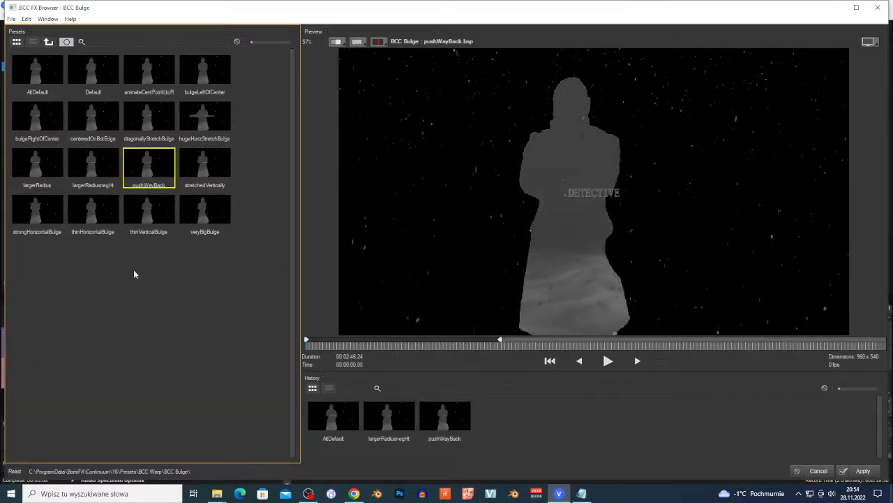
click(195, 170)
click(214, 223)
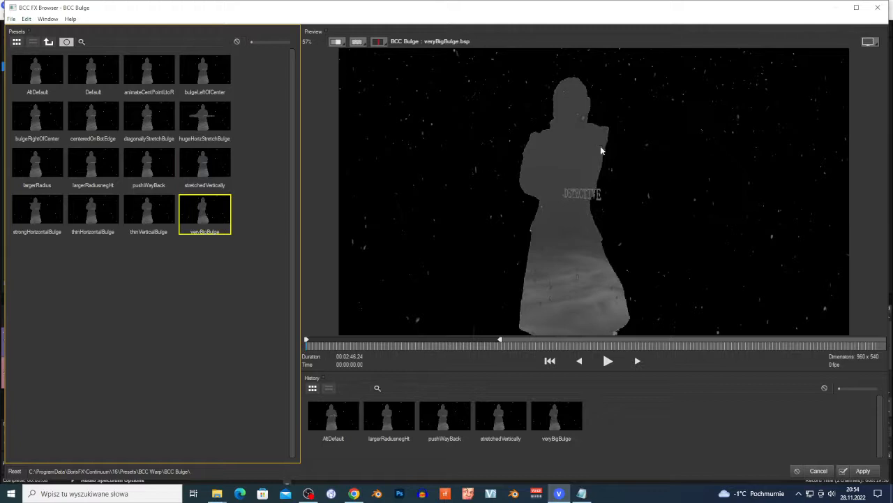
click(203, 126)
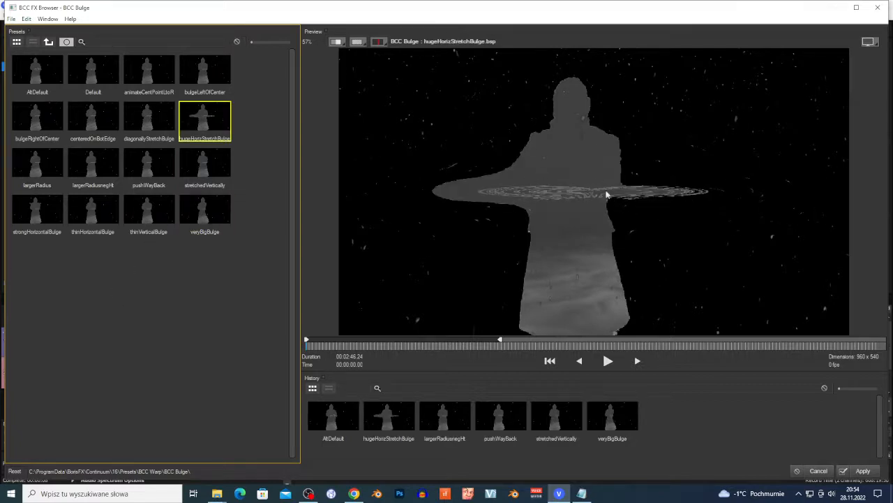
Preview the bulgeLeftOfCenter, animateCentPointLtoR, Default, AltDefault and largerRadius presets, and apply bulgeRightOfCenter to the first BCC Bulge effect
click(188, 72)
click(164, 82)
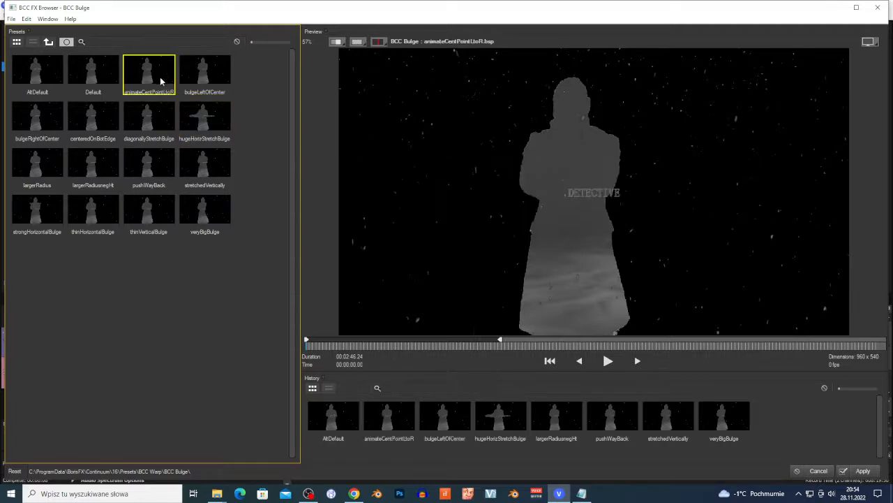
click(83, 78)
click(40, 77)
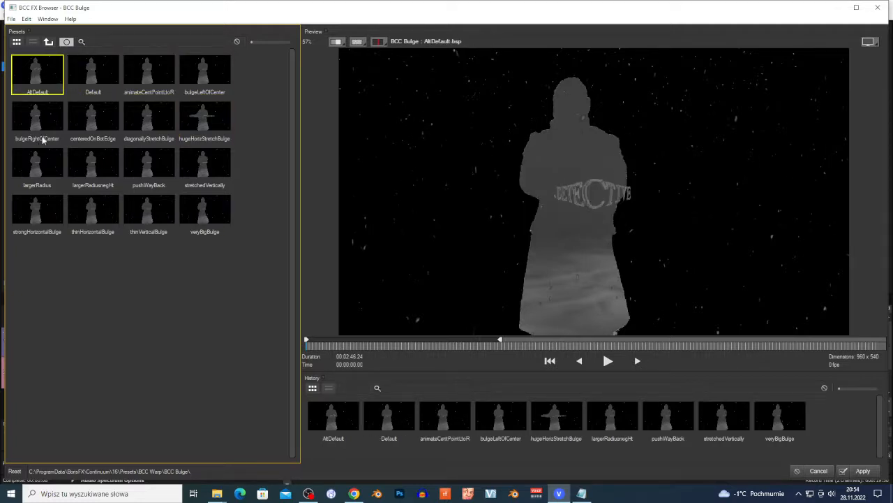
click(42, 133)
click(50, 179)
click(60, 138)
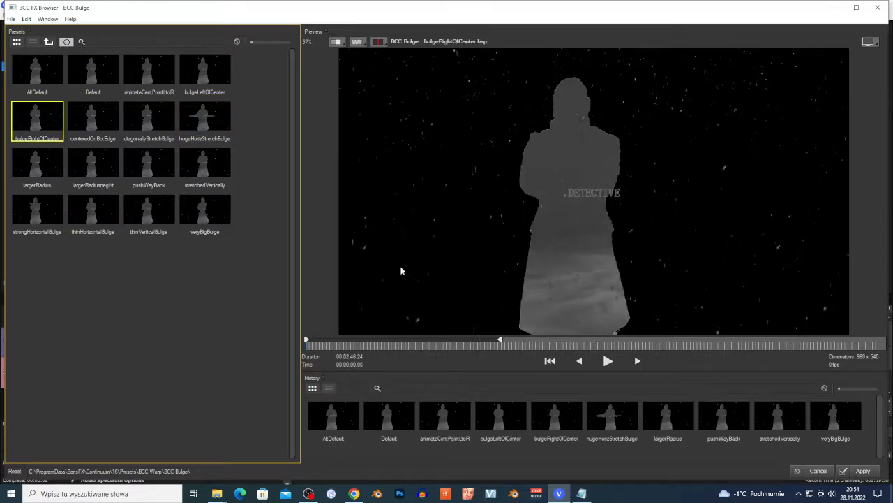
click(864, 471)
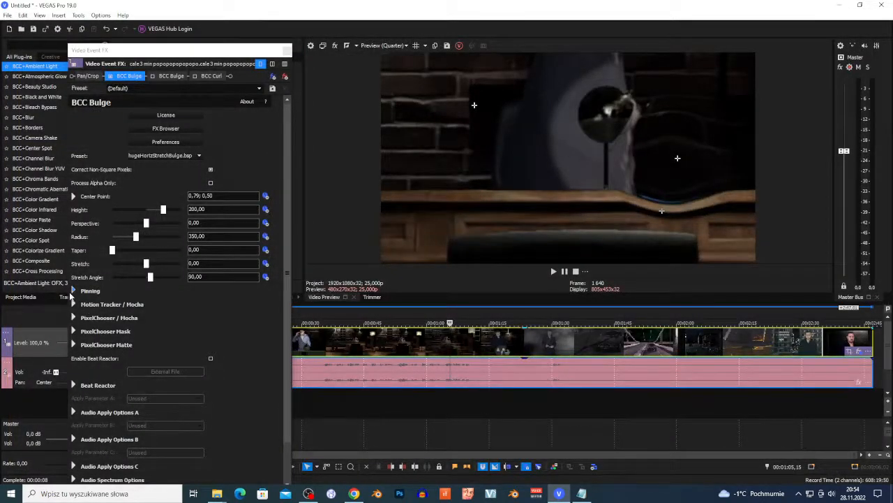
Set the first BCC Bulge's Pin Width to 32,65, Point 1 Range to 217,69 and Point 1 Center to 58,30, and disable the effect
drag(159, 321, 191, 349)
drag(126, 358, 167, 371)
click(111, 76)
click(111, 76)
click(111, 77)
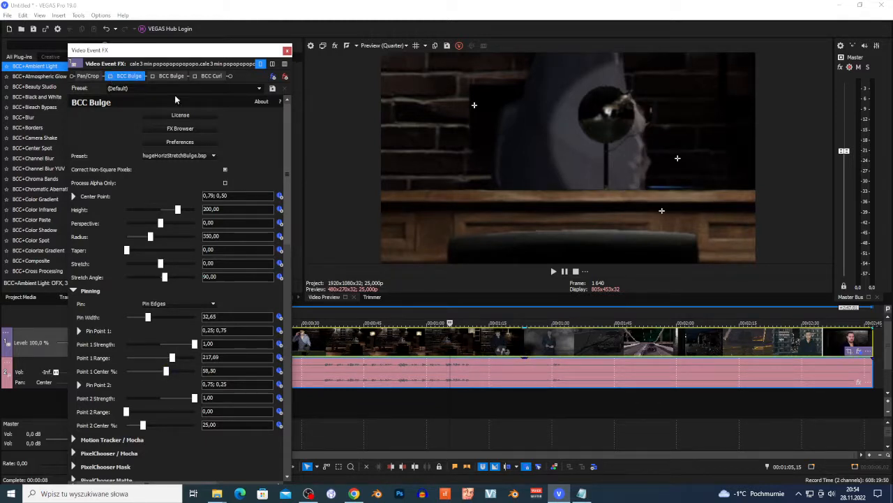
Enable the BCC Curl effect on the clip and play a short stretch to preview its distortion
click(214, 77)
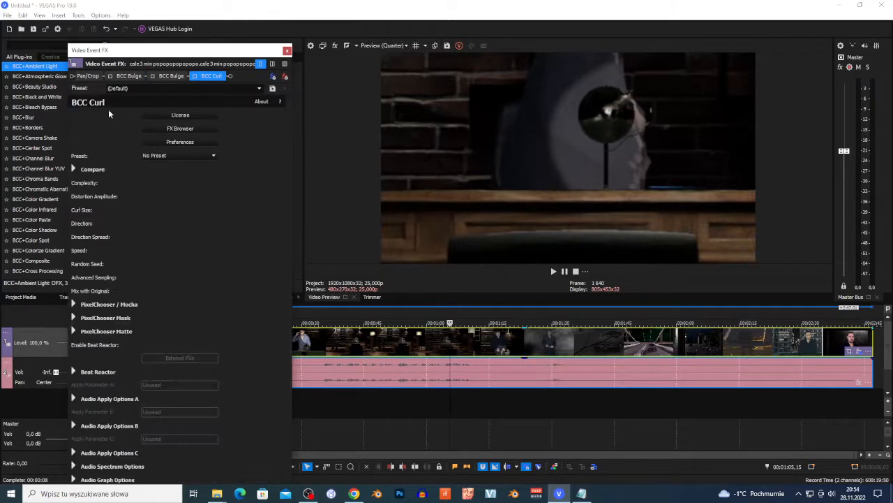
click(195, 77)
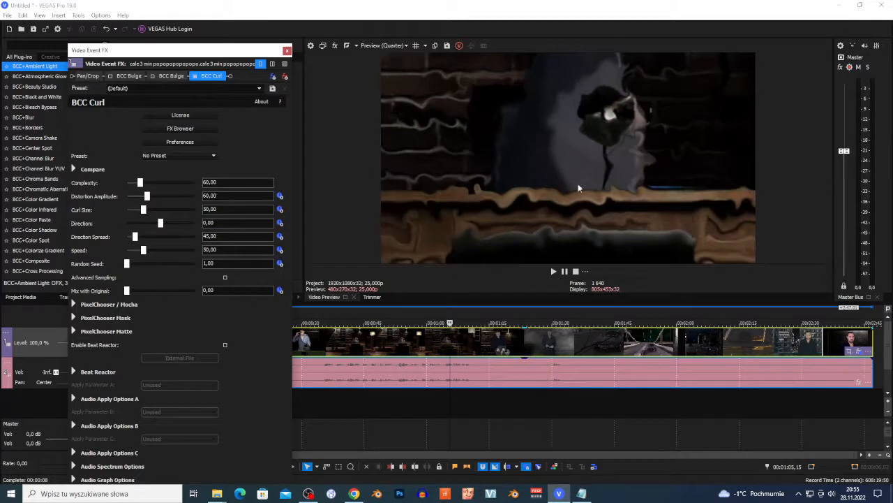
click(125, 77)
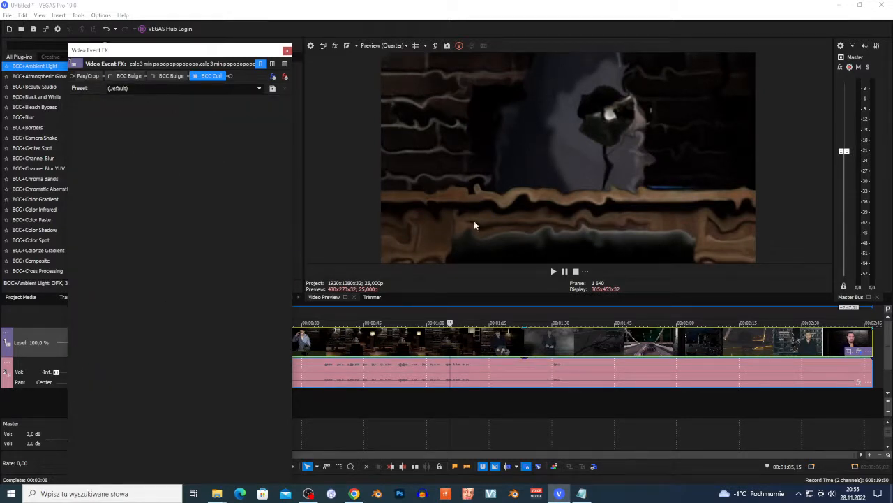
click(210, 76)
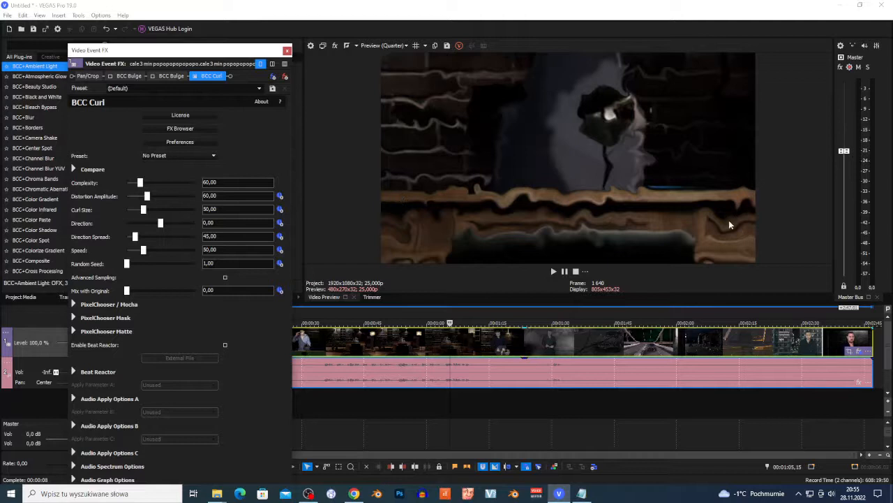
click(552, 271)
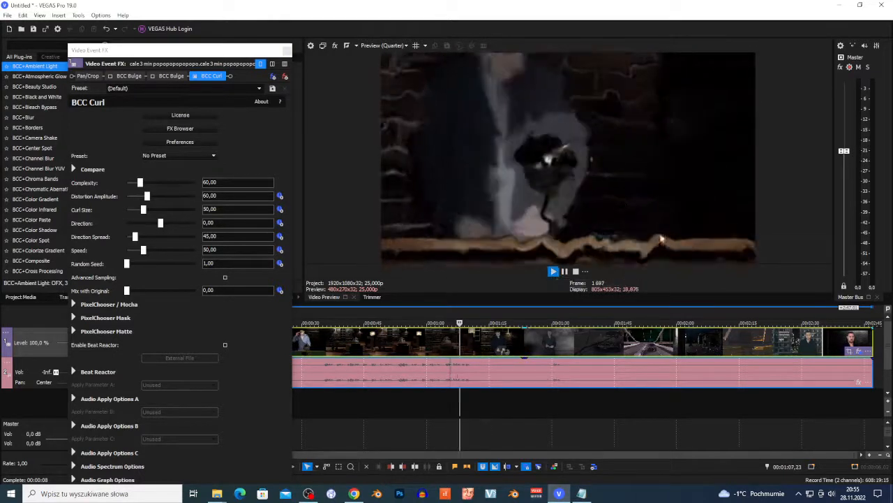
click(576, 271)
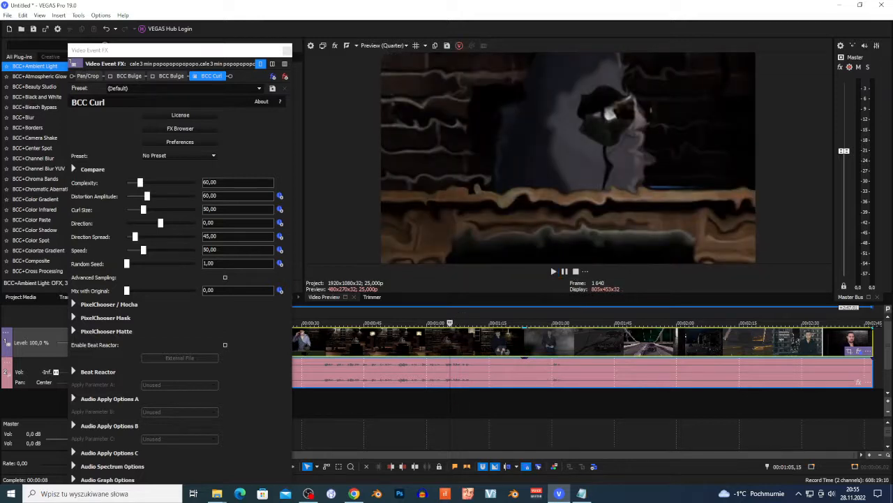
Apply the BCC Curl Default.bsp preset and step through HeatHaze.bsp and WaterDrops-Dense.bsp to WaterDrops.bsp during playback
click(178, 154)
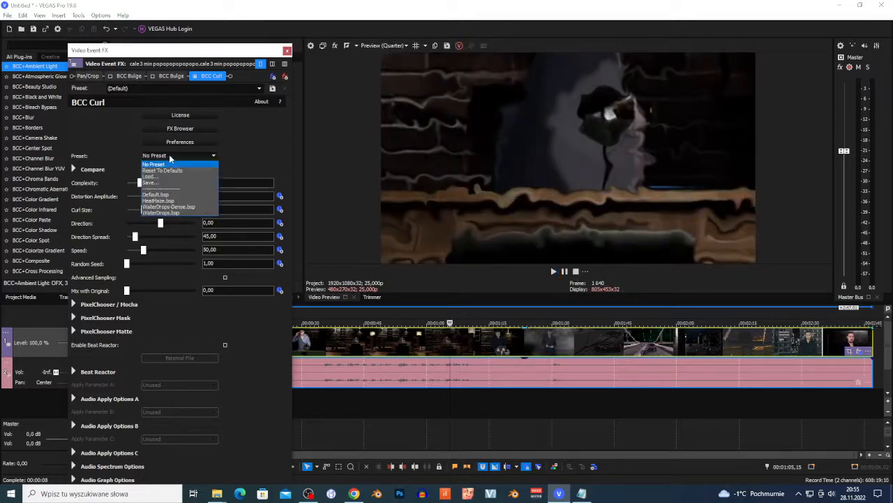
click(177, 195)
click(555, 271)
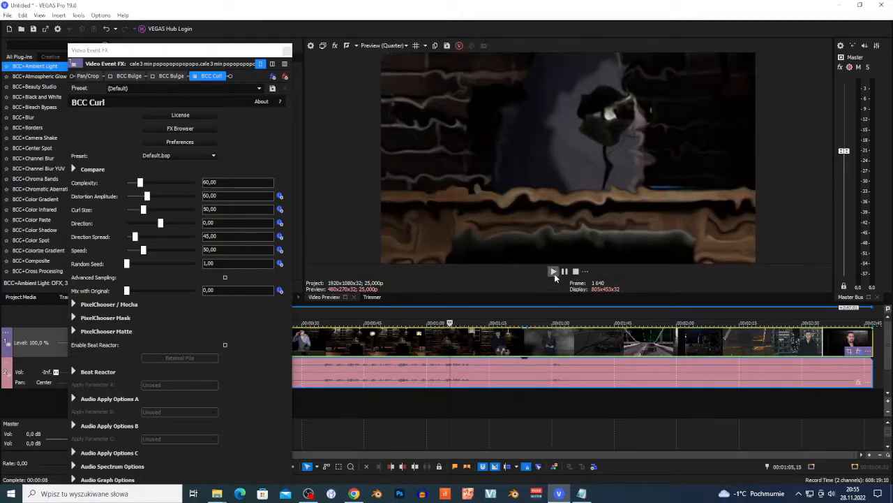
scroll(178, 158, down, 1)
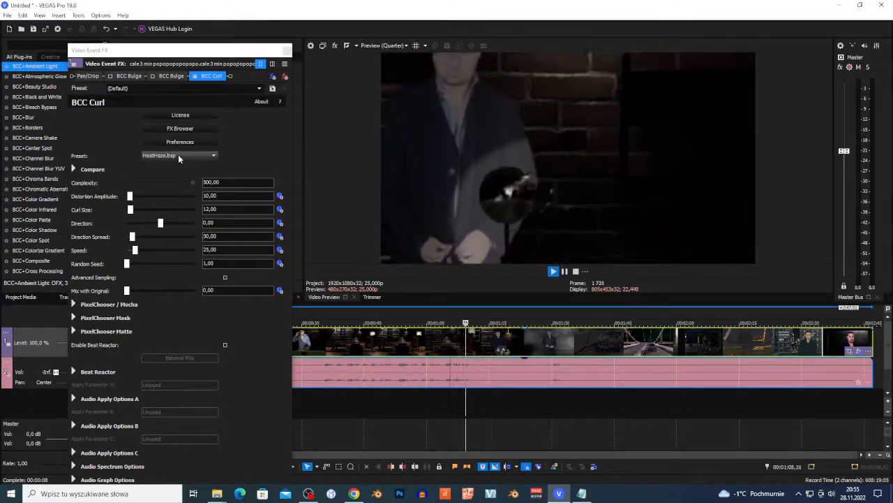
scroll(178, 155, down, 1)
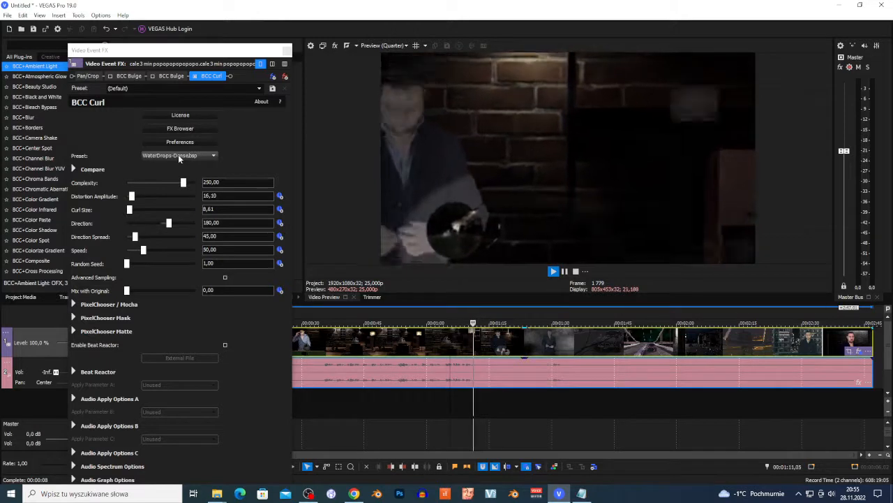
scroll(178, 156, down, 1)
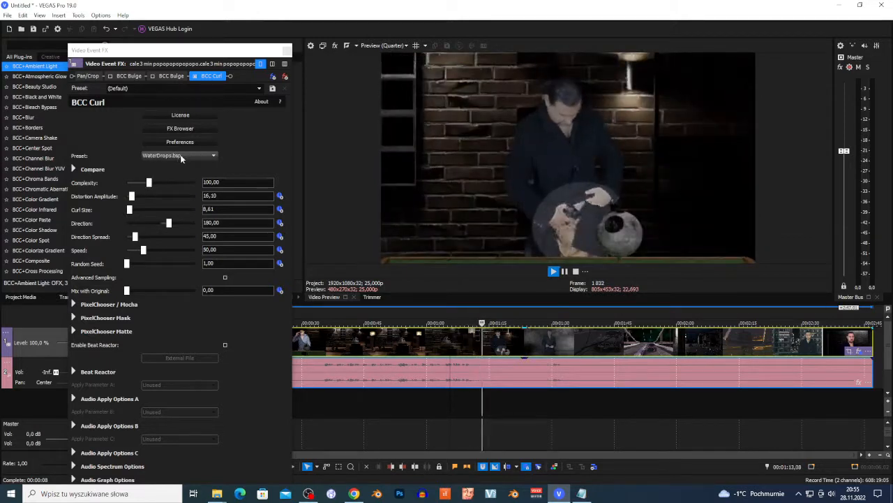
click(575, 271)
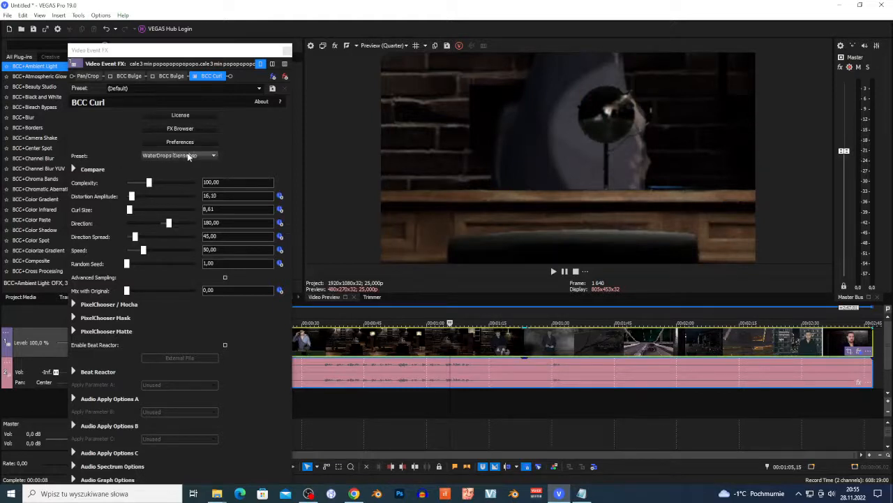
Tune WaterDrops.bsp during preview: Complexity 300, Distortion Amplitude 200, Direction Spread 286,53, Speed 200 and Random Seed 23945,83
drag(182, 183, 145, 185)
click(554, 272)
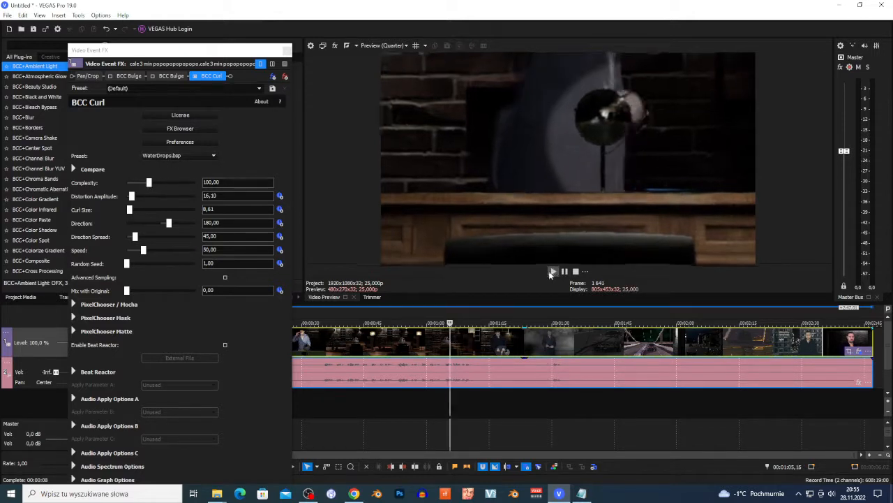
drag(152, 183, 195, 182)
drag(131, 196, 184, 201)
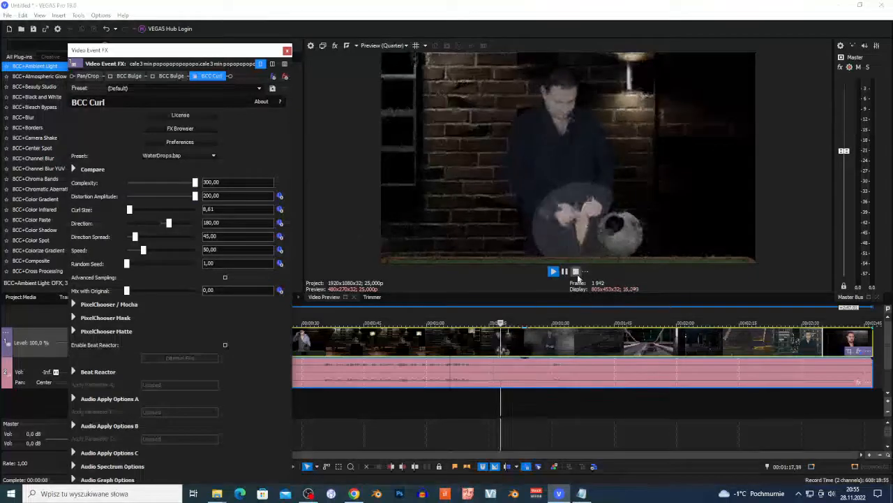
click(575, 271)
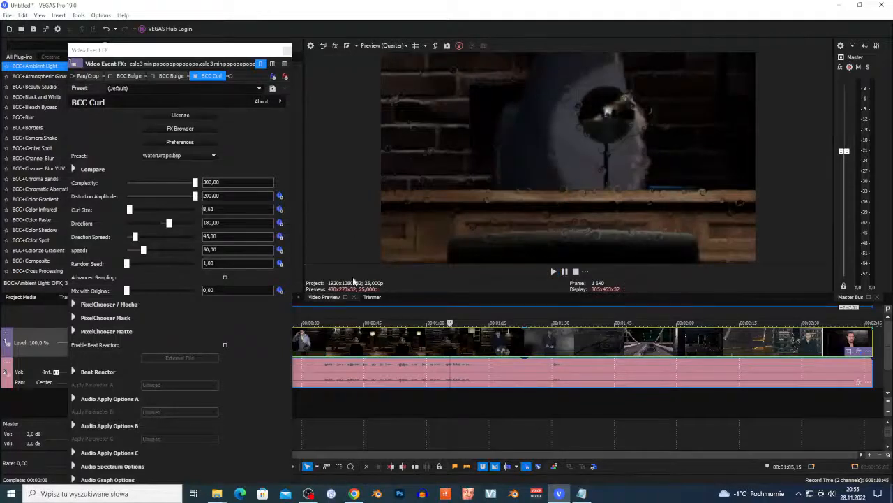
drag(135, 237, 195, 250)
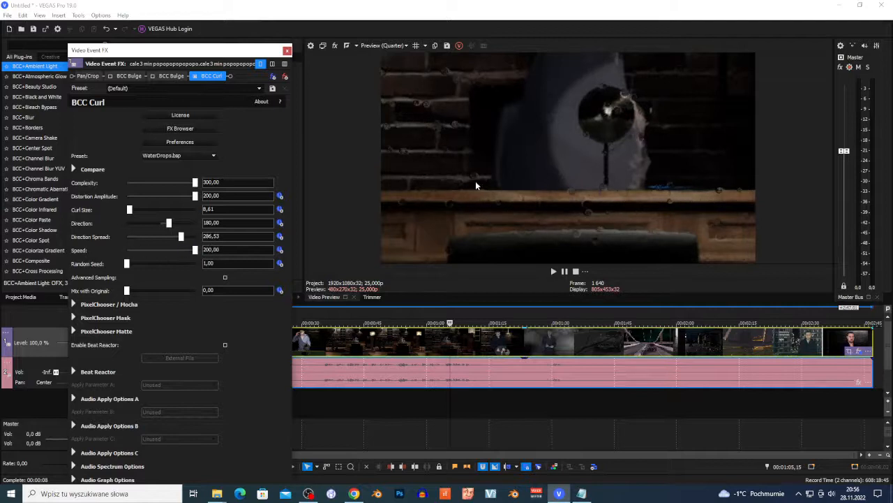
drag(127, 263, 179, 267)
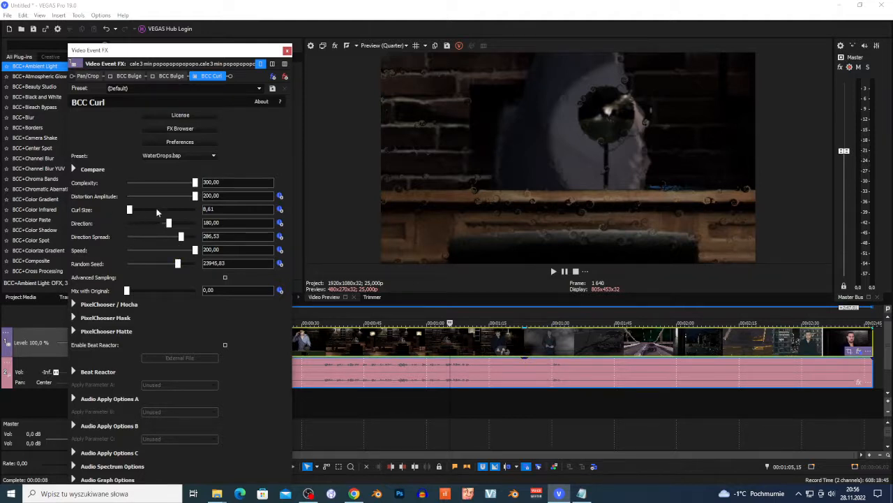
Examine BCC Curl's PixelChooser / Mocha options by switching PixelChooser on and back off, and expand the Beat Reactor section
click(72, 304)
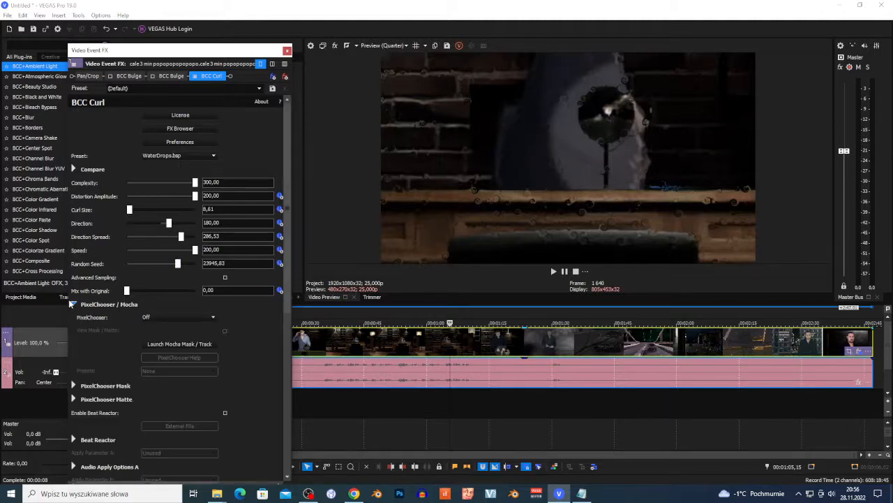
click(183, 318)
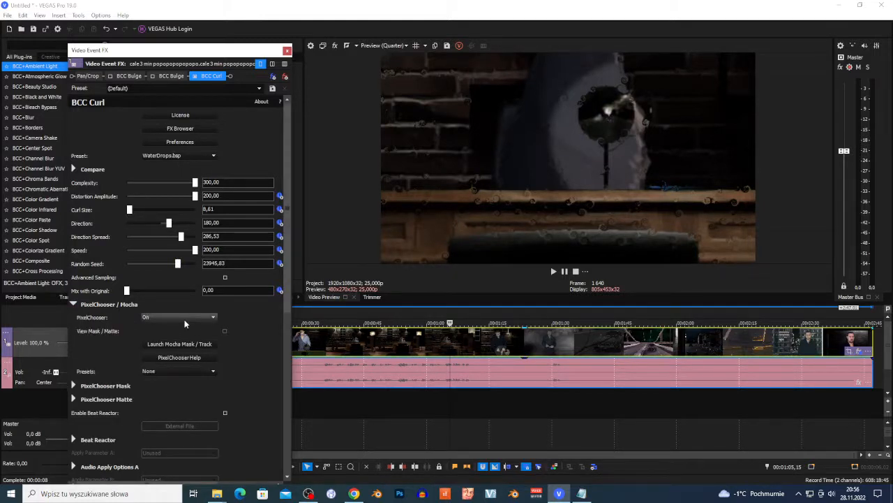
click(185, 318)
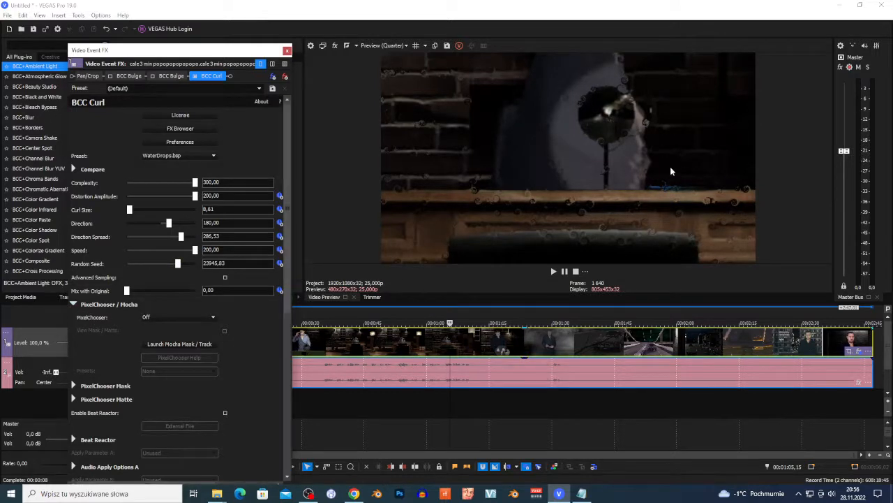
scroll(88, 357, down, 3)
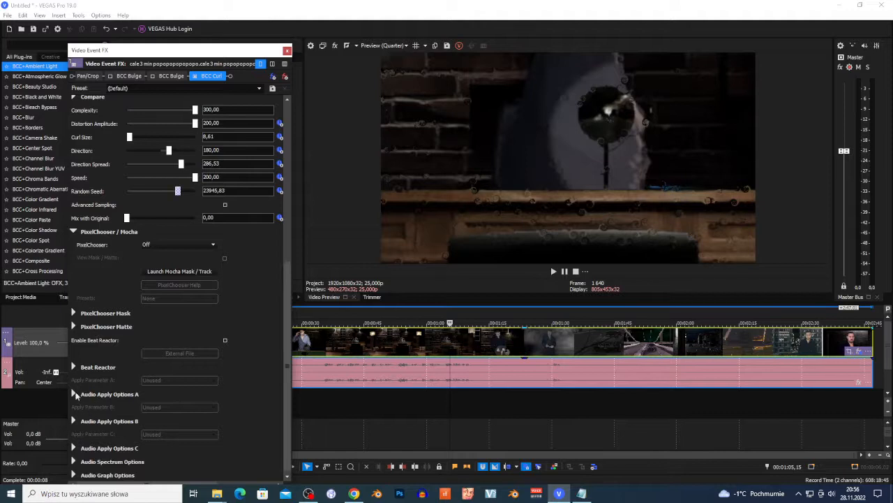
click(73, 368)
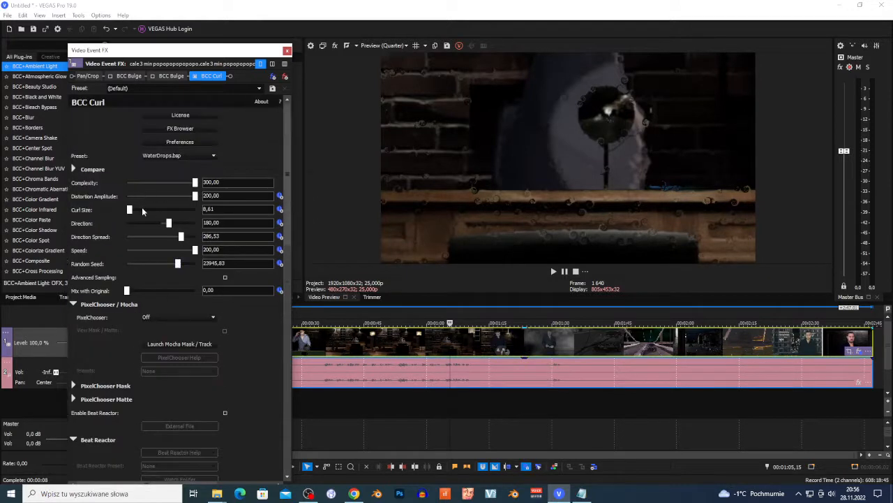
Set BCC Curl's Curl Size to 200 and play the clip briefly to preview the distortion
drag(130, 210, 197, 211)
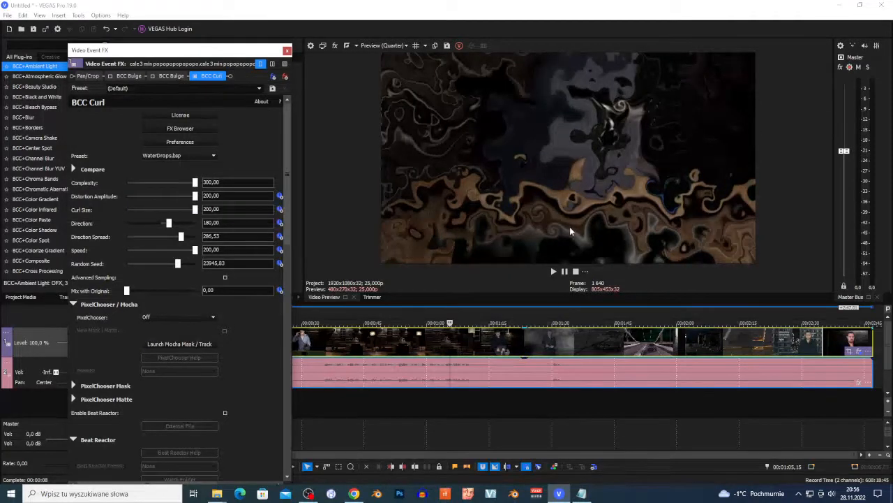
click(553, 272)
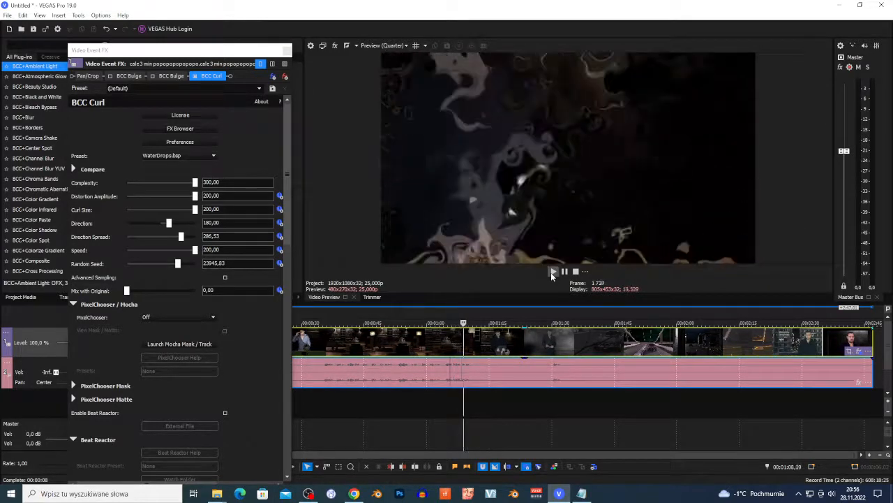
key(space)
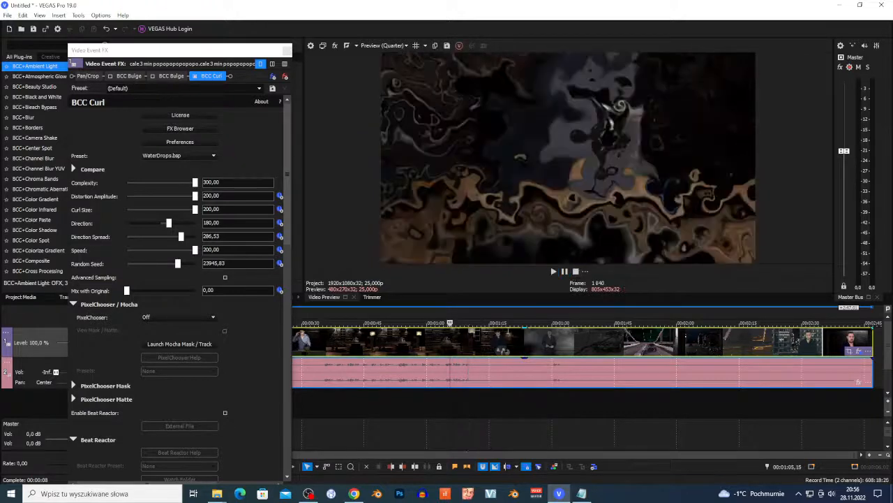
Disable BCC Curl to review the first BCC Bulge alone, and remove all BCC Bulge and BCC Curl effects from the clip
click(127, 76)
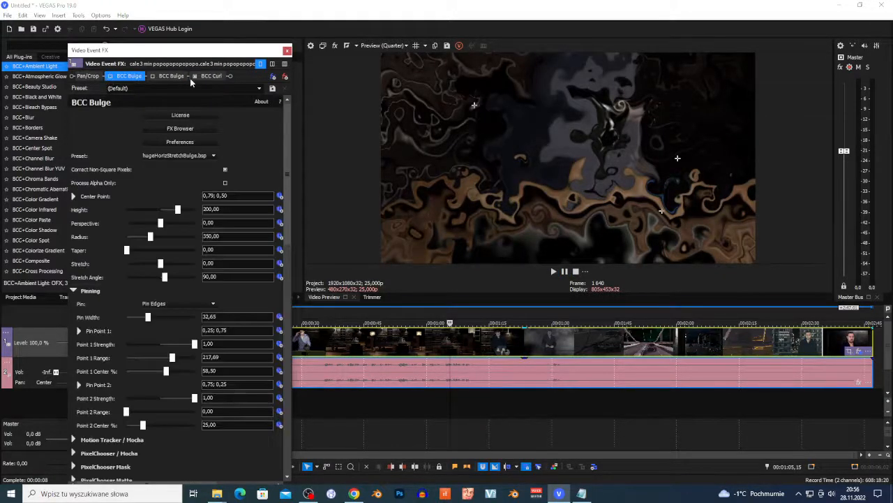
click(109, 76)
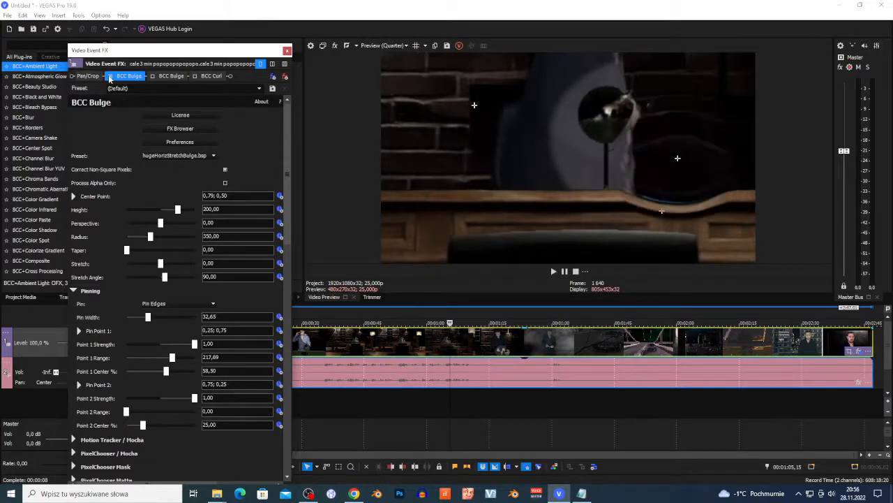
click(675, 158)
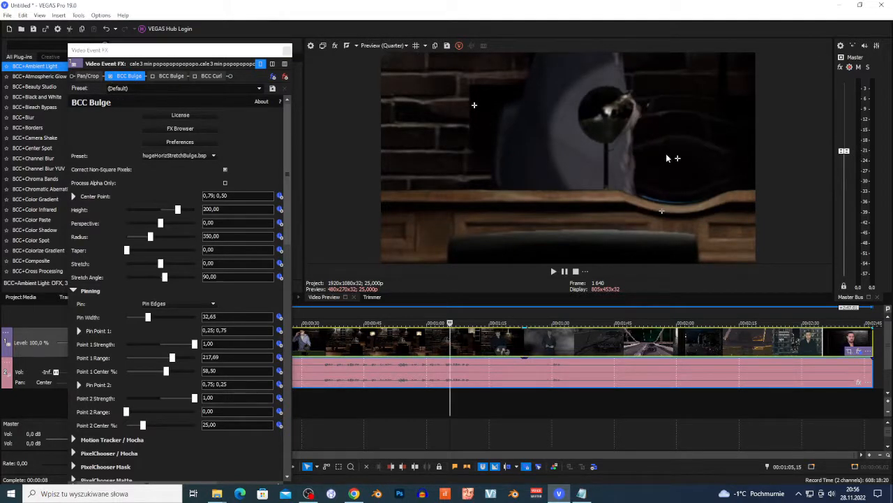
drag(642, 163, 596, 122)
click(286, 78)
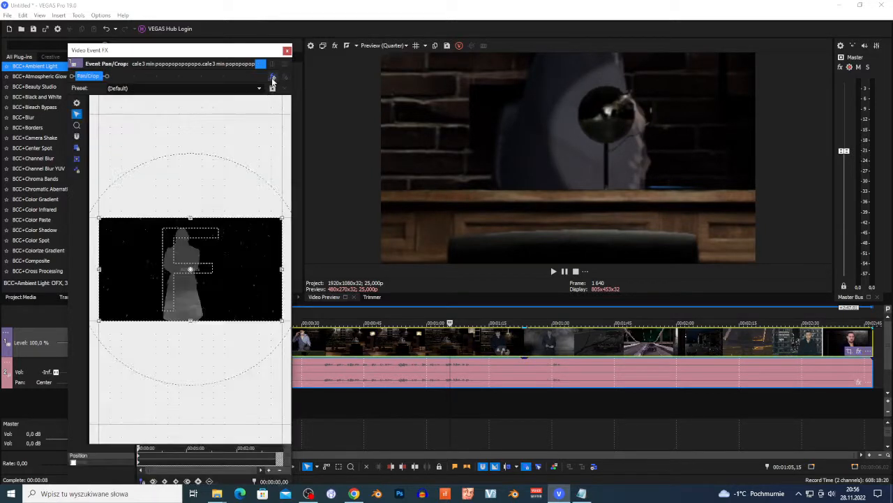
Add BCC Displacement Map, BCC Polar Displacement and BCC Ripple from the BCC Warp folder to the clip
click(271, 78)
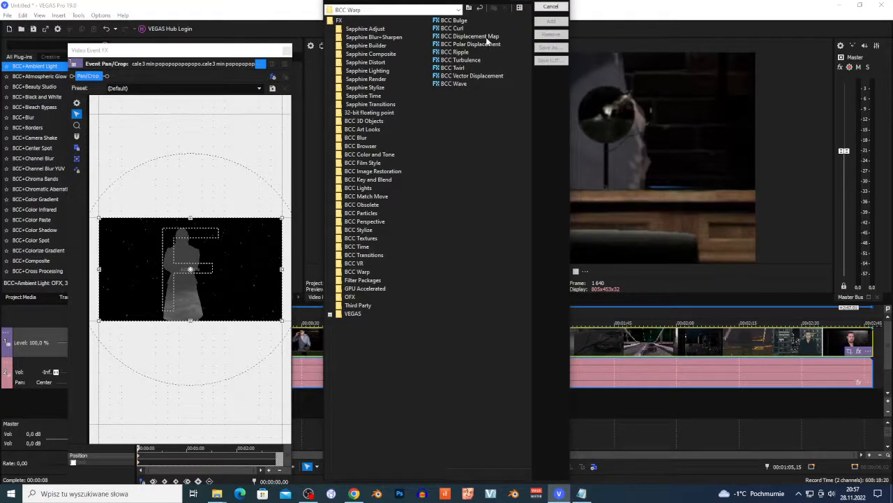
click(497, 37)
click(497, 46)
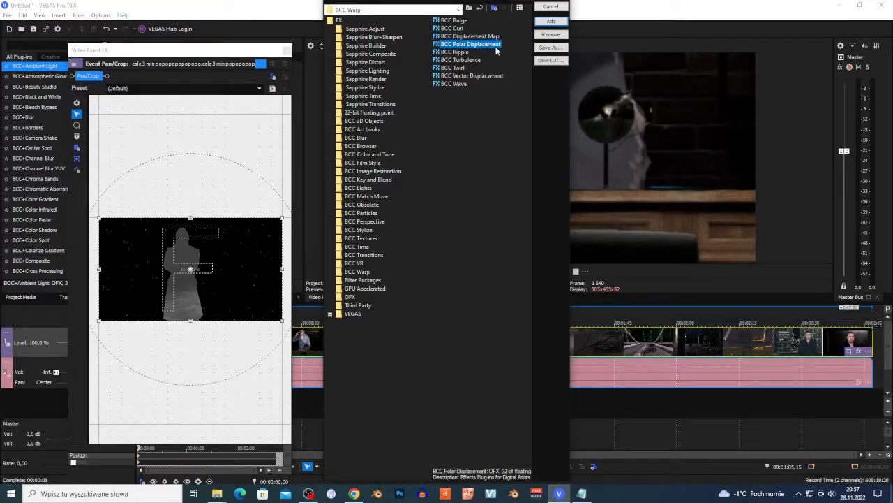
click(461, 53)
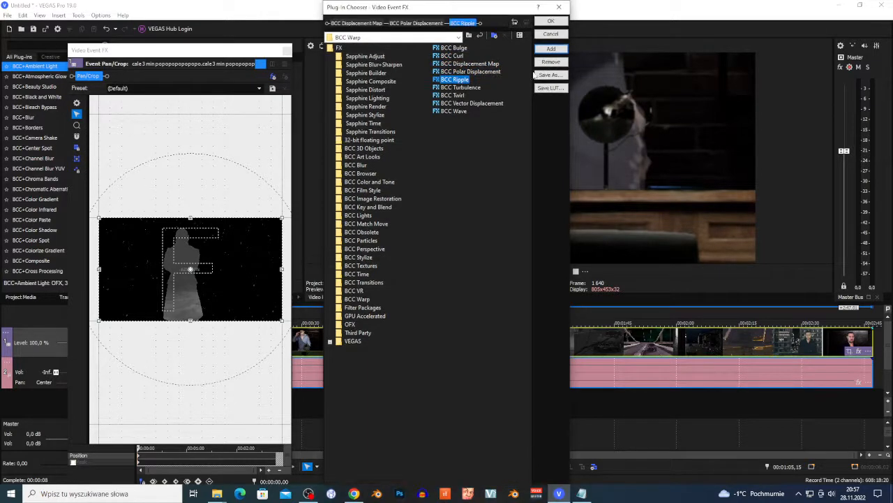
click(562, 32)
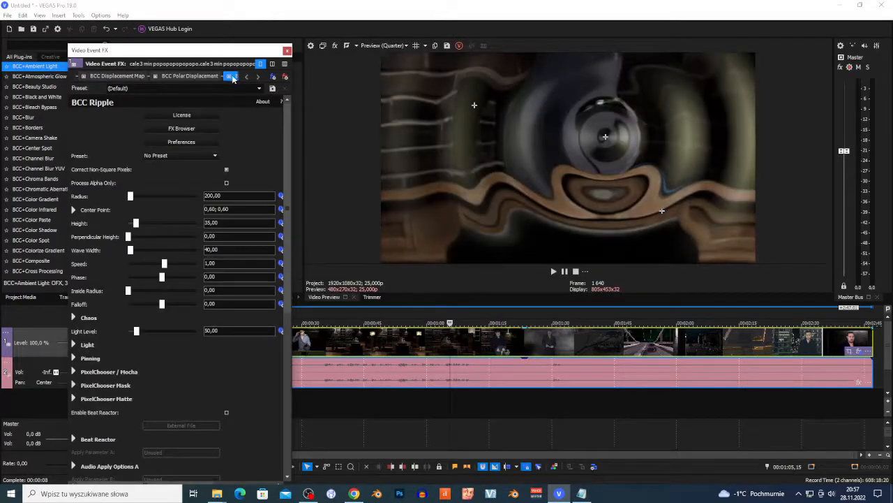
Disable BCC Ripple and BCC Polar Displacement, and open the BCC Displacement Map settings
click(227, 77)
click(155, 76)
click(257, 77)
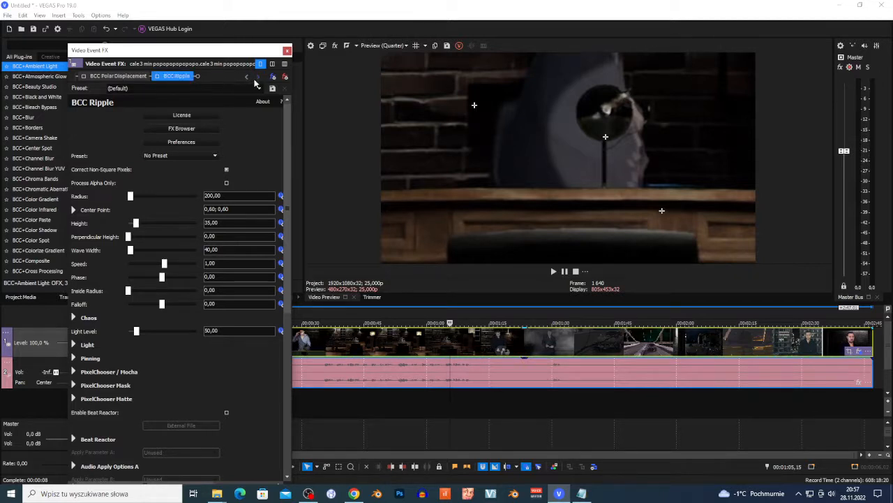
click(246, 77)
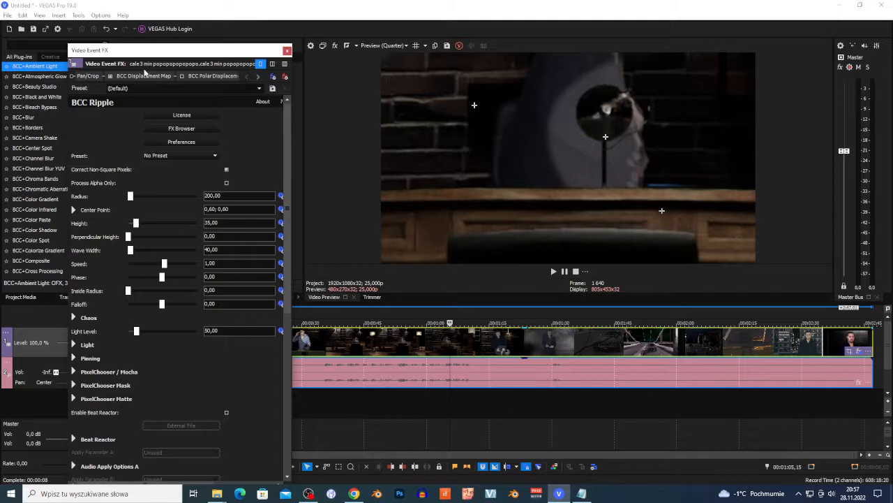
click(147, 76)
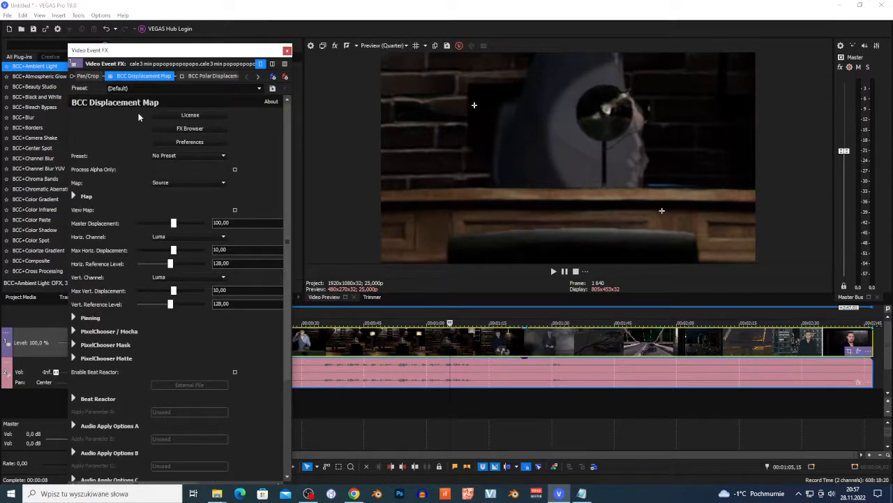
Apply the AltDefault.bsp preset to BCC Displacement Map and play the clip to preview it
click(211, 156)
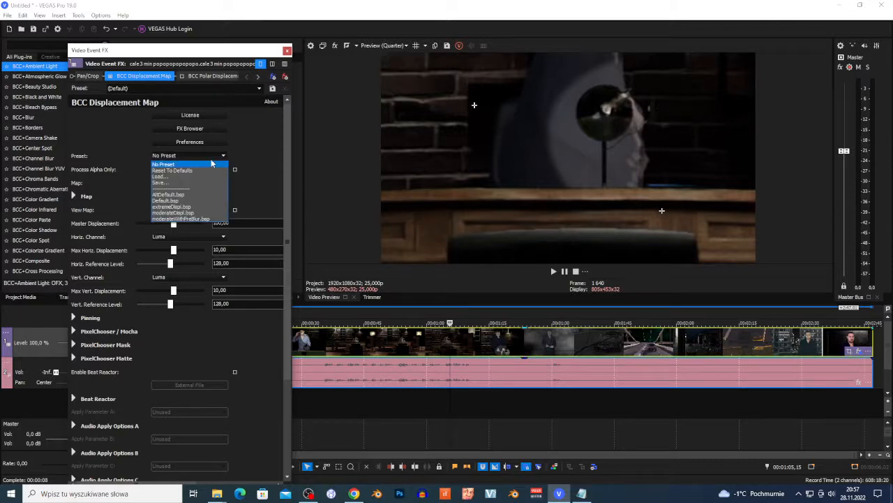
click(193, 195)
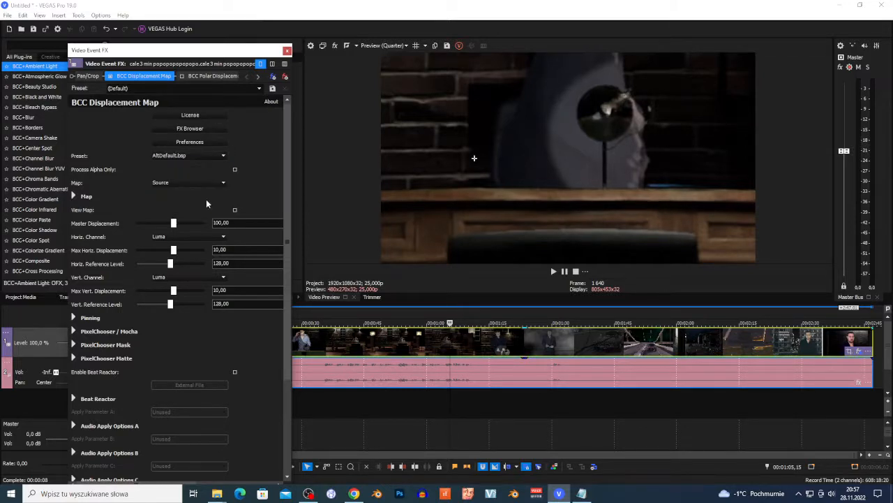
click(551, 274)
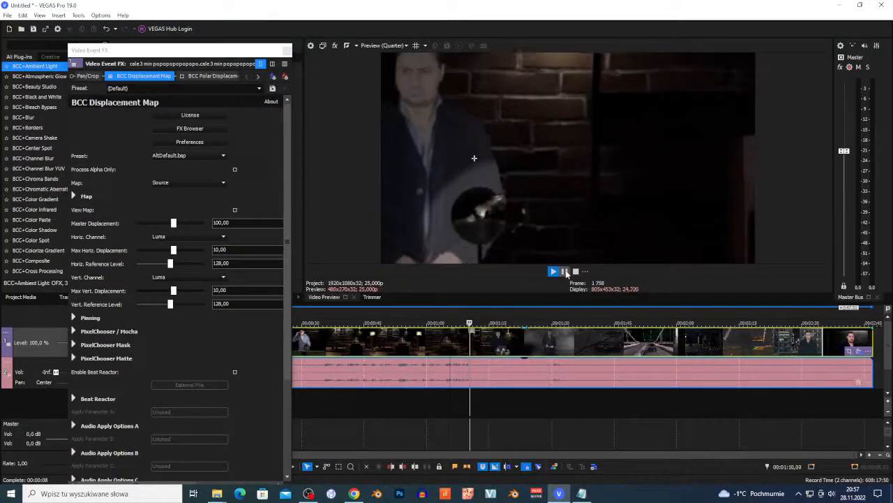
click(555, 273)
click(554, 271)
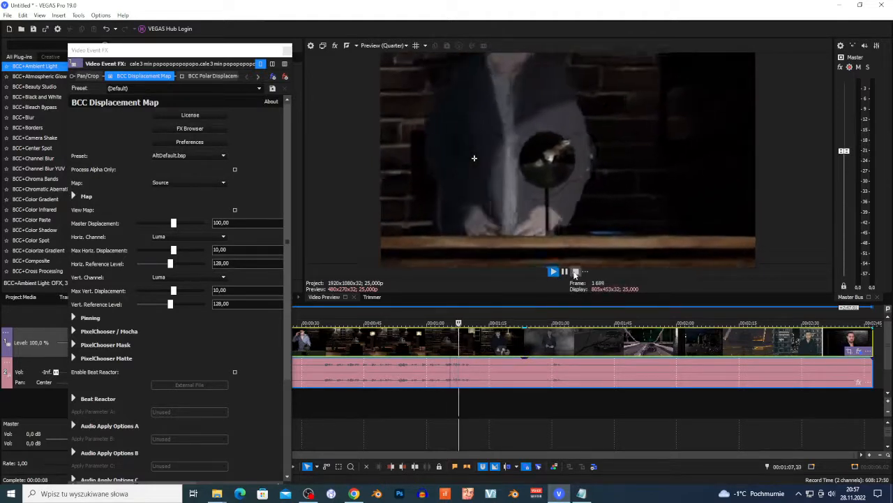
key(space)
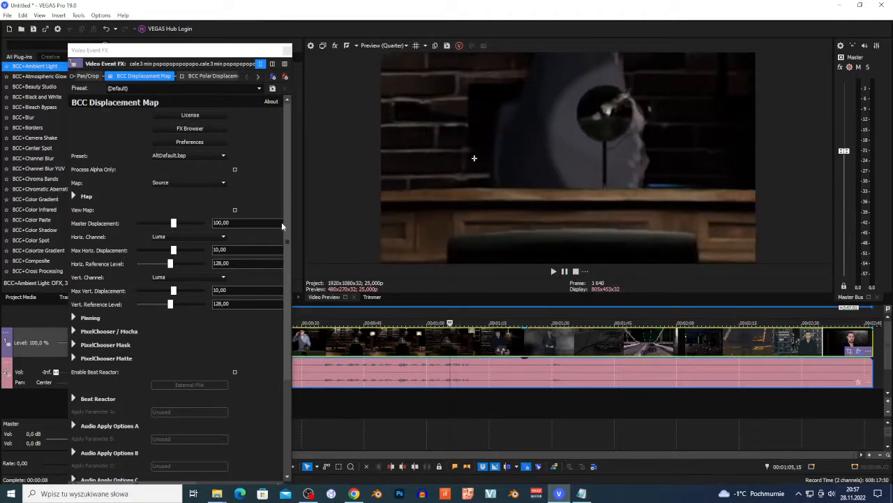
Change BCC Displacement Map's preset to Default.bsp and on to extremeDispl.bsp while playing the clip
scroll(201, 158, down, 1)
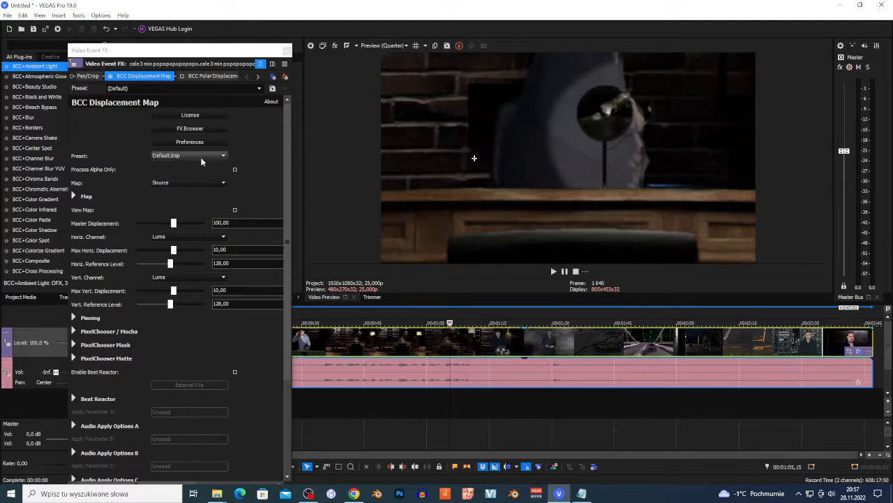
click(552, 272)
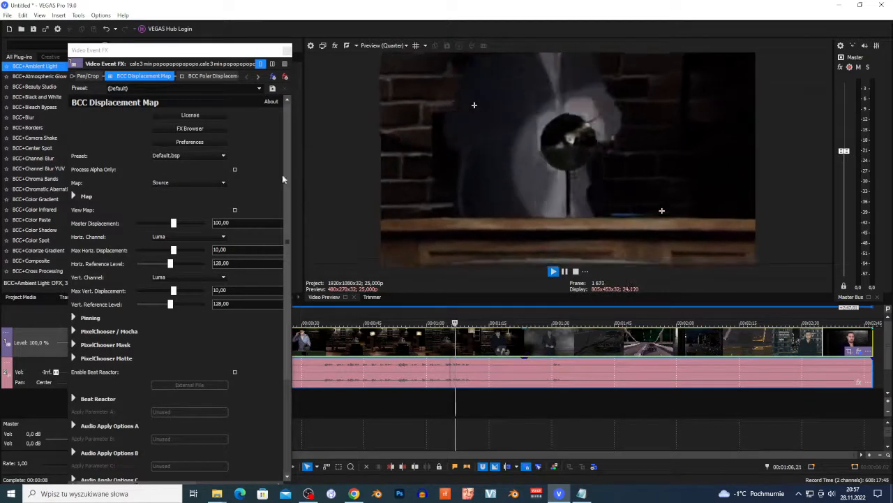
scroll(196, 156, down, 1)
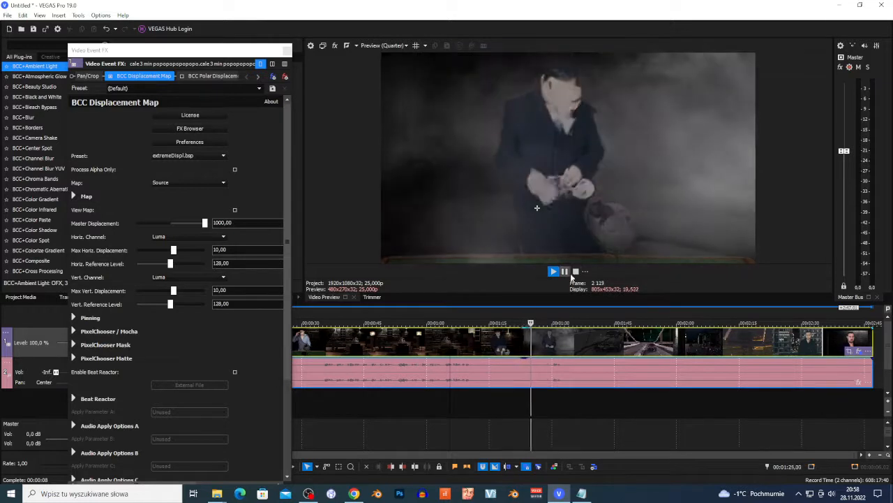
key(space)
Compare the moderateDispl.bsp and moderateWithPreBlur.bsp presets during playback, ending on moderateWithPreBlur.bsp
scroll(196, 157, down, 1)
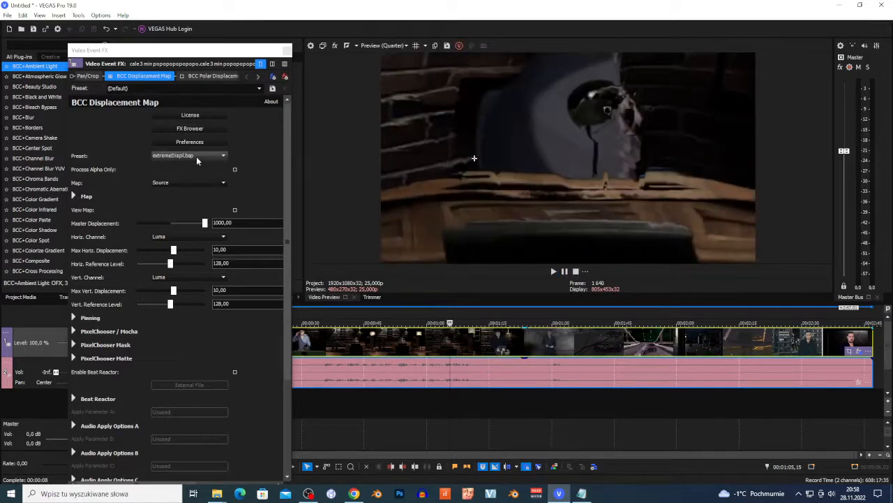
click(553, 273)
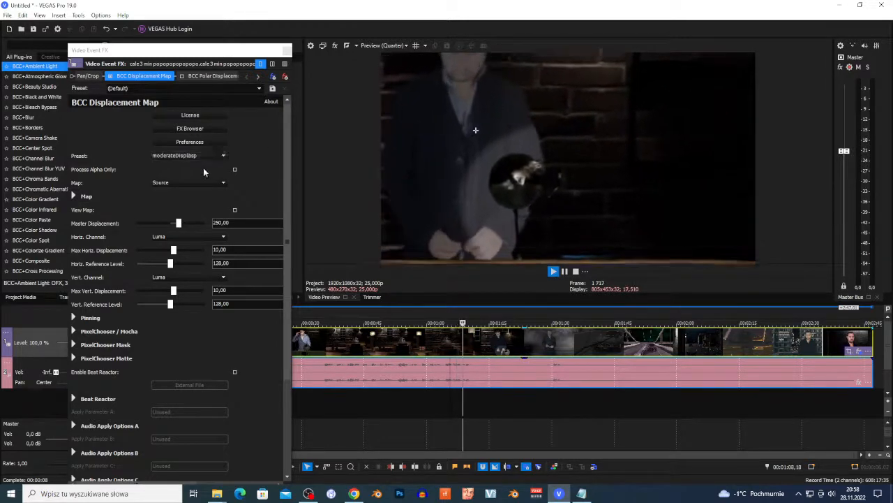
scroll(203, 159, down, 1)
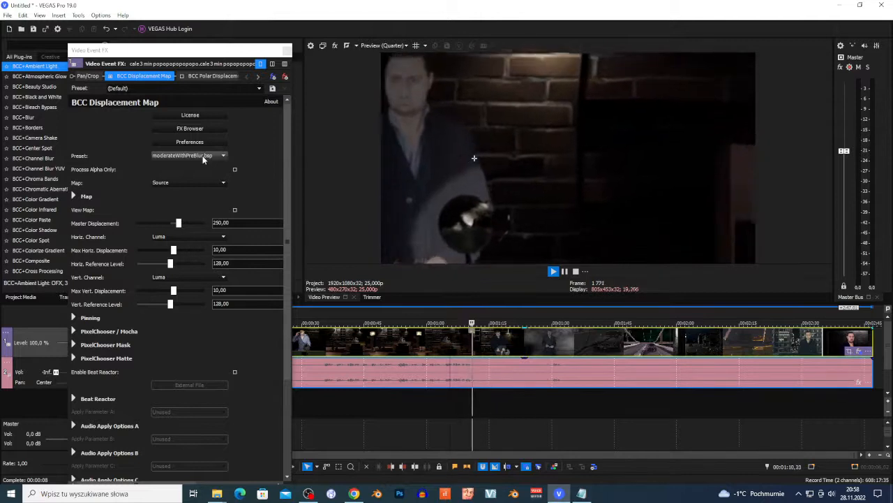
scroll(208, 157, up, 1)
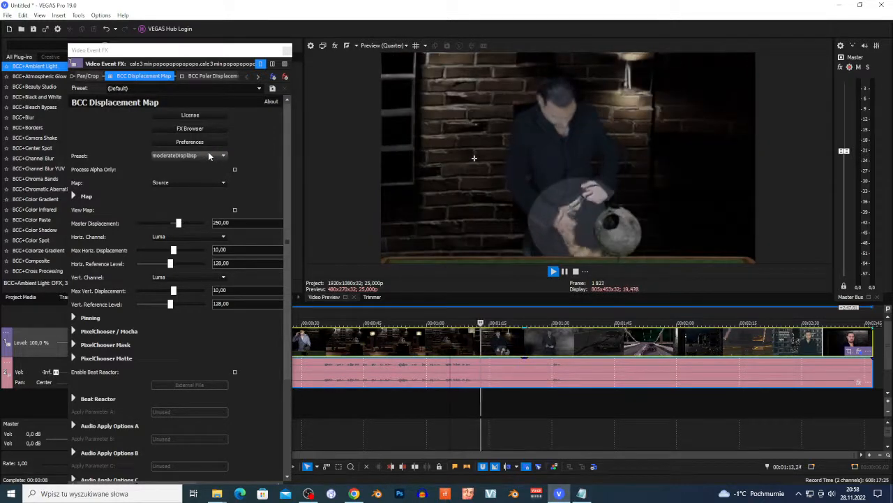
scroll(208, 156, down, 1)
scroll(206, 156, up, 1)
scroll(206, 158, down, 1)
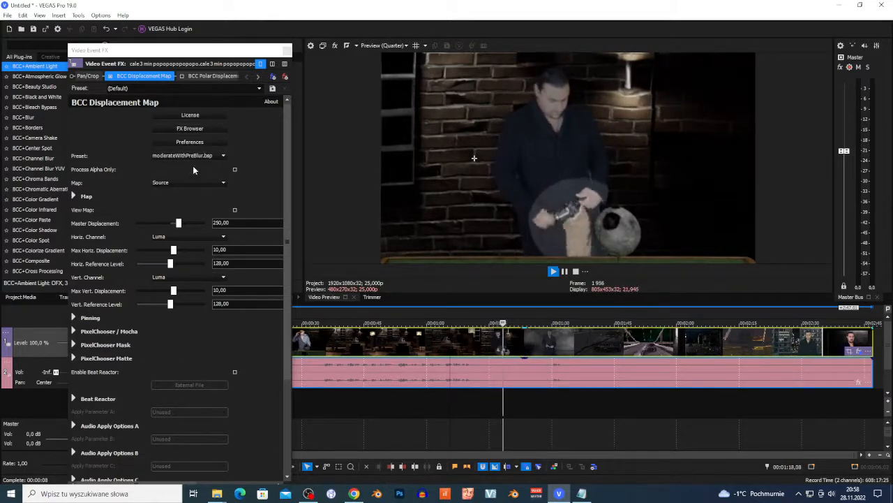
Set Master Displacement to 1000, Max Horiz. Displacement to 41,50, Max Vert. Displacement to 31,97 and both Reference Levels to 0 while previewing the clip
drag(180, 222, 184, 250)
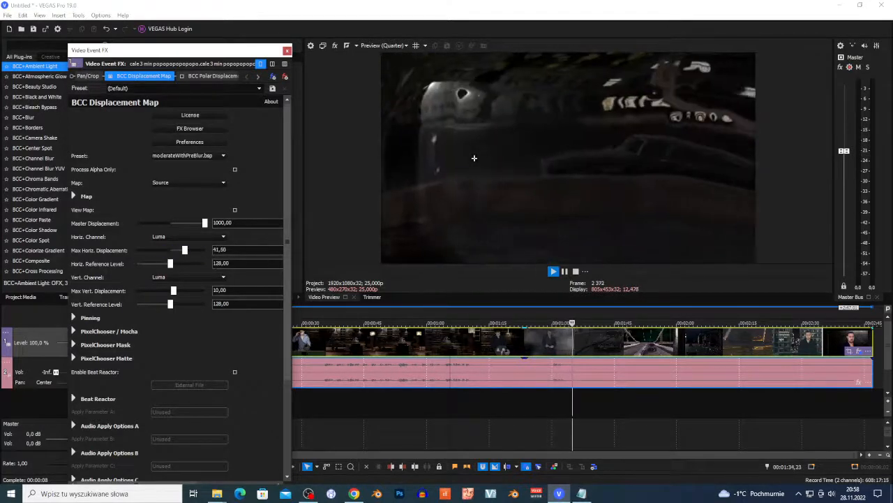
click(564, 271)
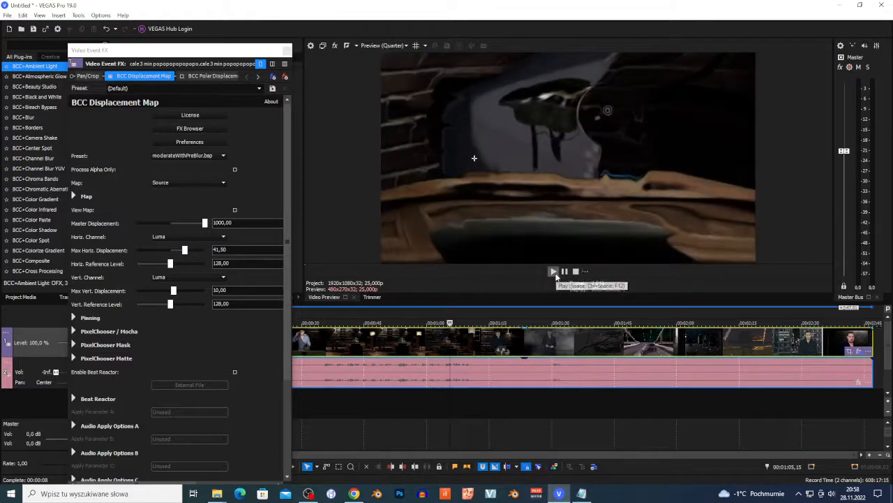
click(553, 271)
drag(172, 265, 127, 269)
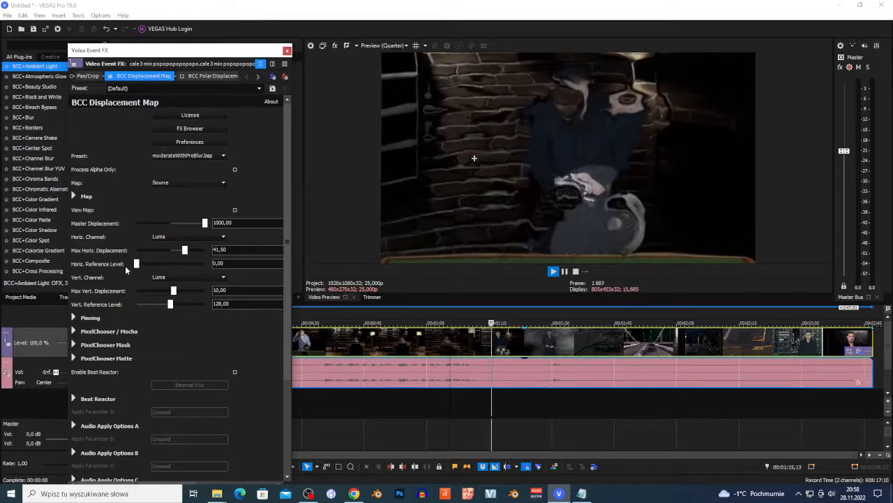
mouse_move(173, 290)
mouse_down()
mouse_move(205, 290)
mouse_move(181, 293)
mouse_up()
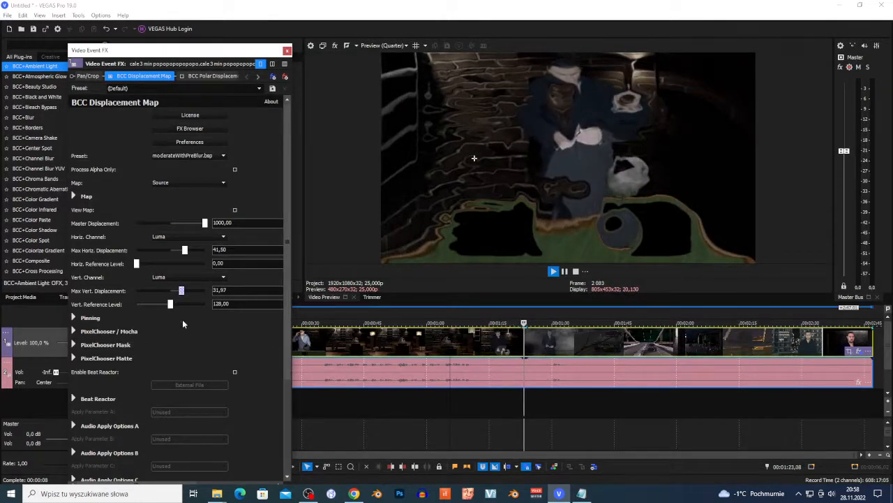
drag(183, 305, 73, 317)
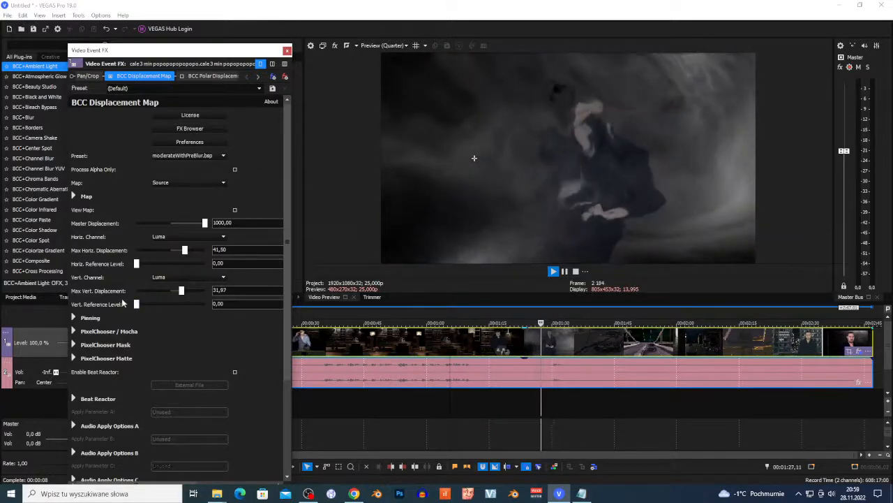
Expand BCC Displacement Map's Pinning parameters, replay the clip from the cursor and set Pin Width to 74,41
click(72, 316)
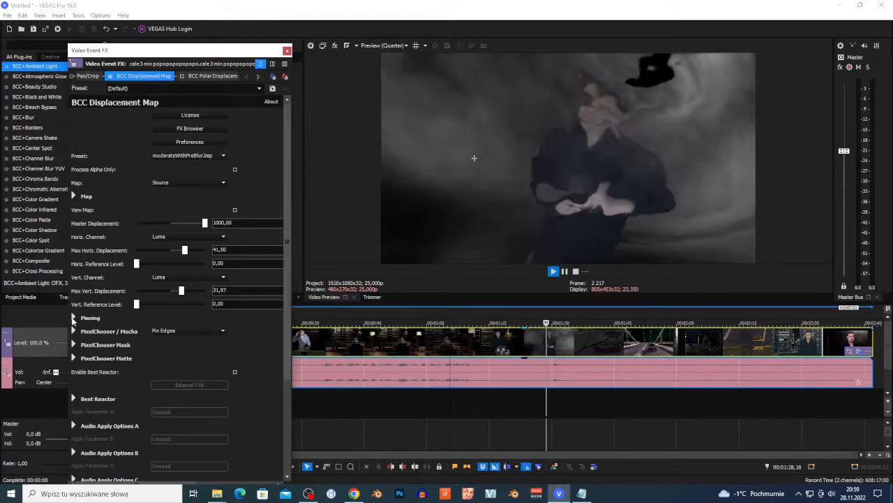
click(73, 317)
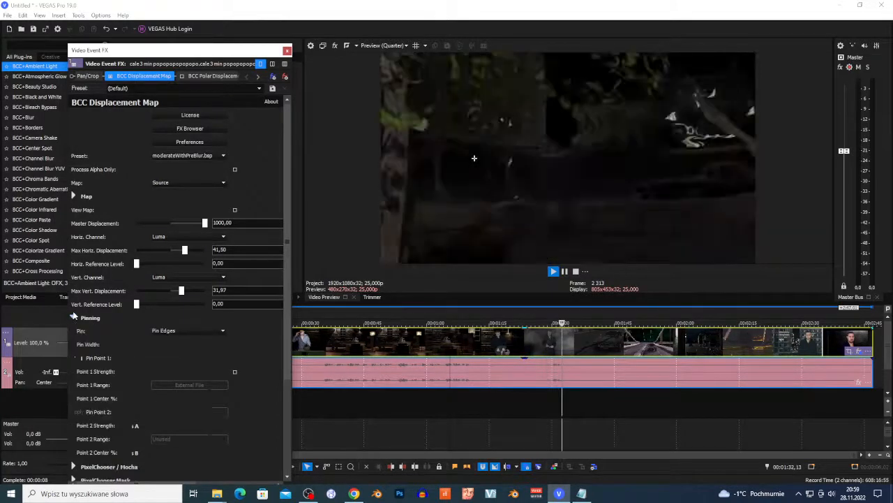
click(576, 272)
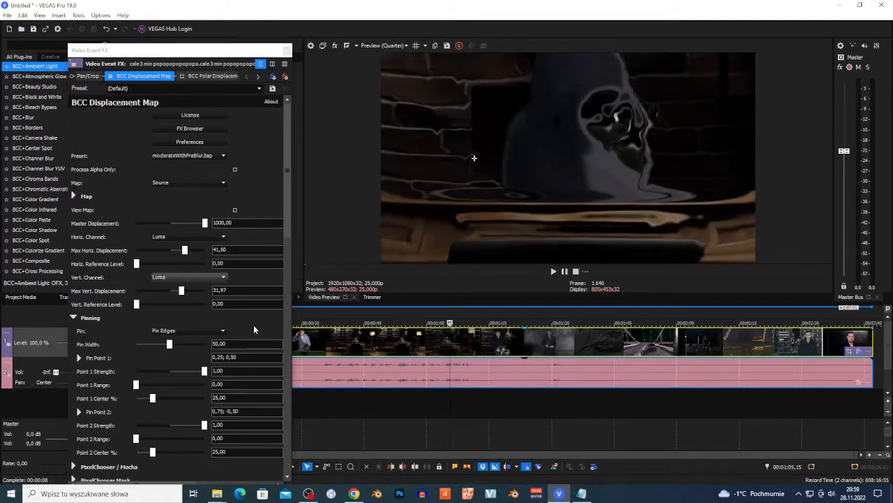
click(552, 271)
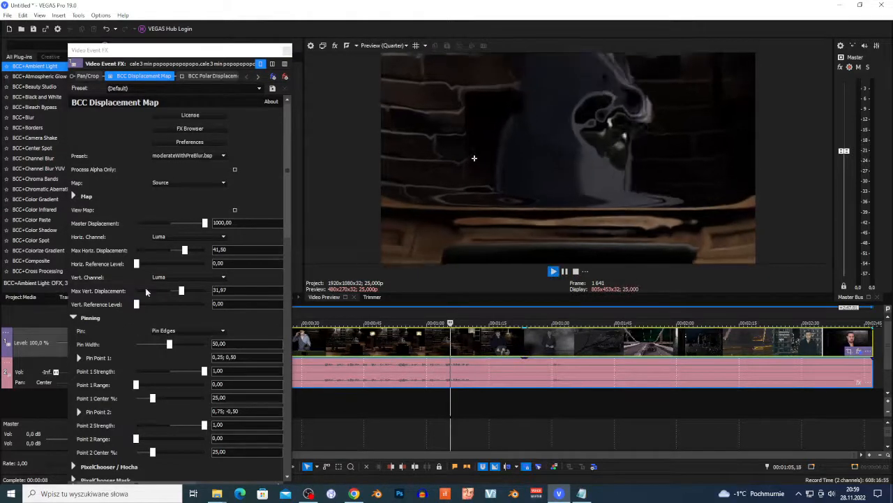
drag(169, 346, 187, 345)
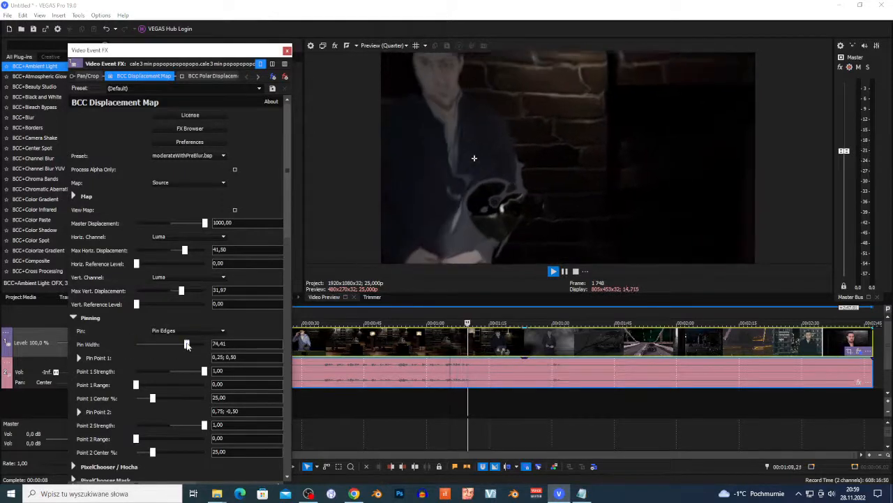
Set Pin to Pin Left, Pin Width to 91,24 and Pin Point 1 to 0,32; 0,51 during playback, and stop the preview
click(186, 332)
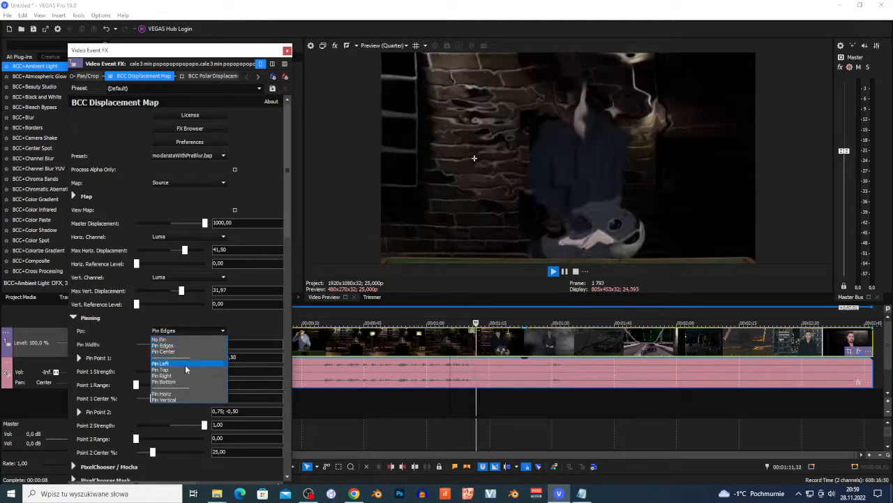
click(184, 365)
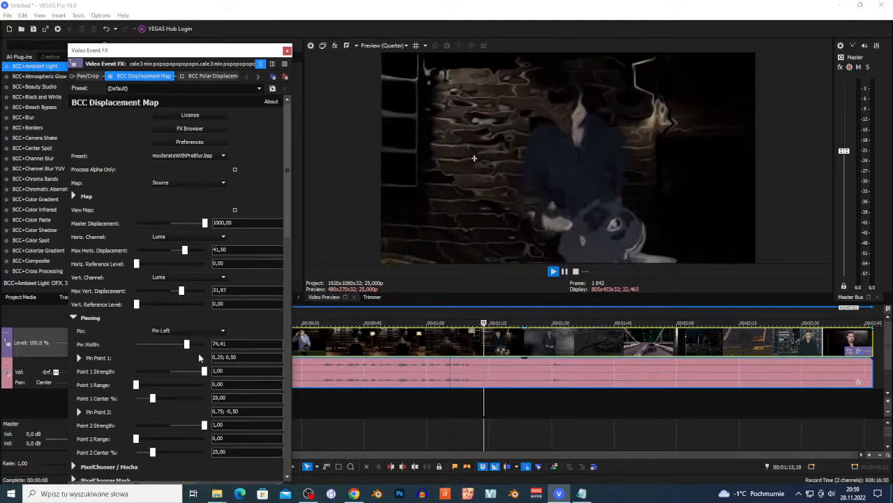
drag(187, 345, 220, 355)
drag(158, 353, 200, 350)
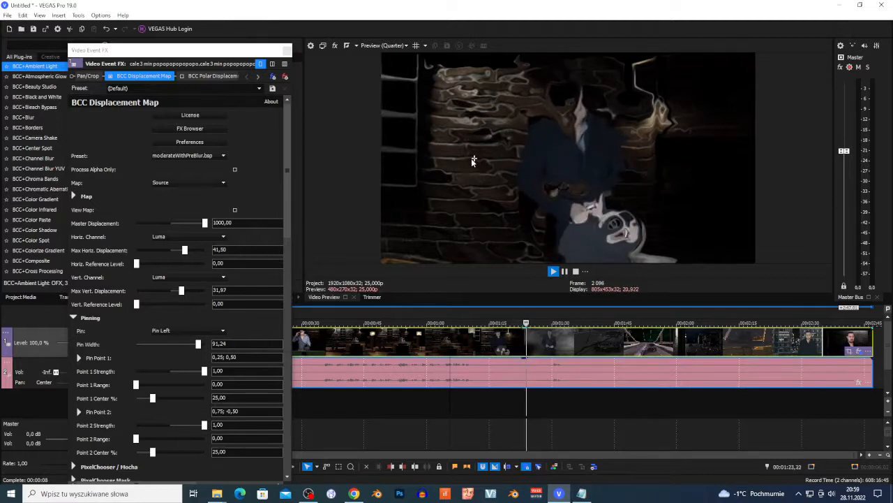
drag(621, 162, 501, 154)
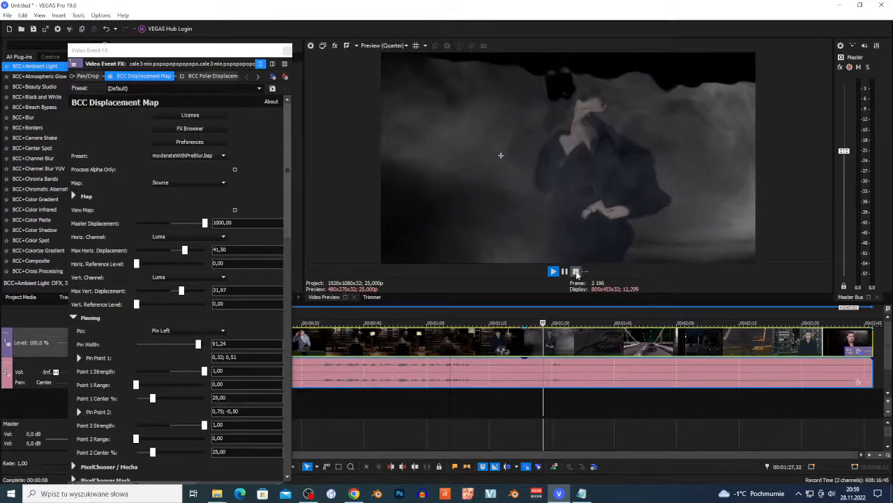
click(576, 272)
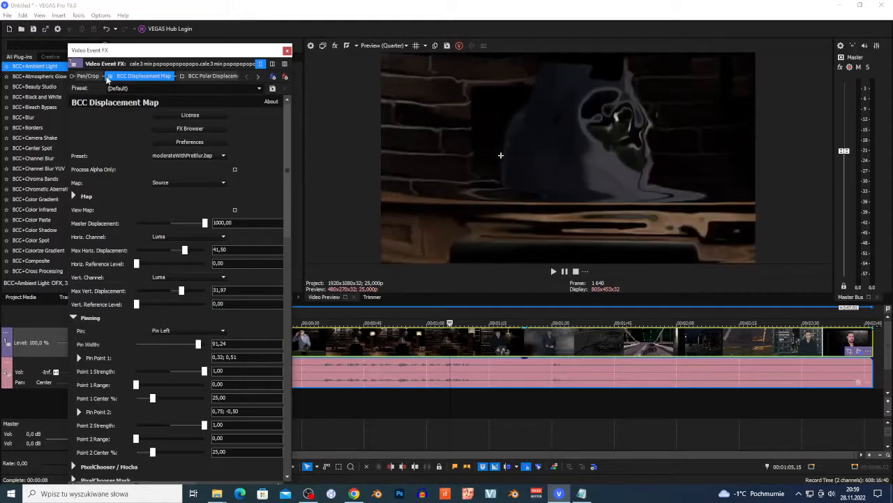
Disable BCC Displacement Map, enable BCC Polar Displacement on the clip and play the preview
click(230, 76)
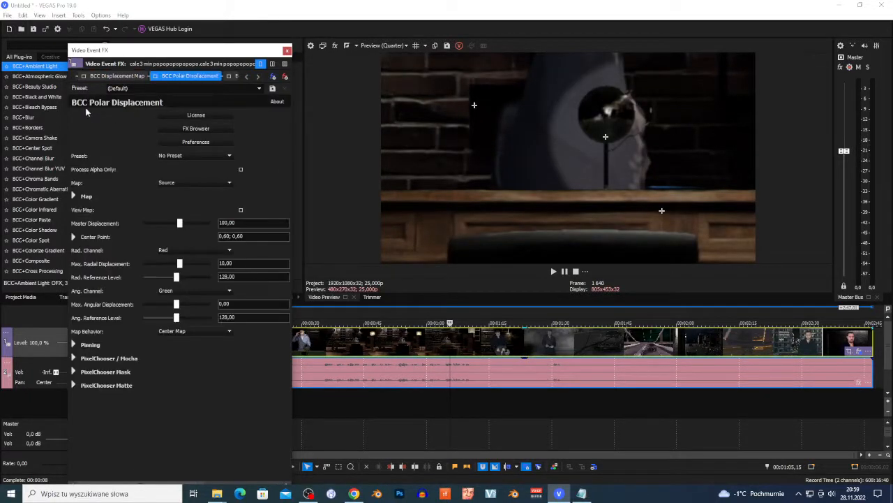
click(131, 78)
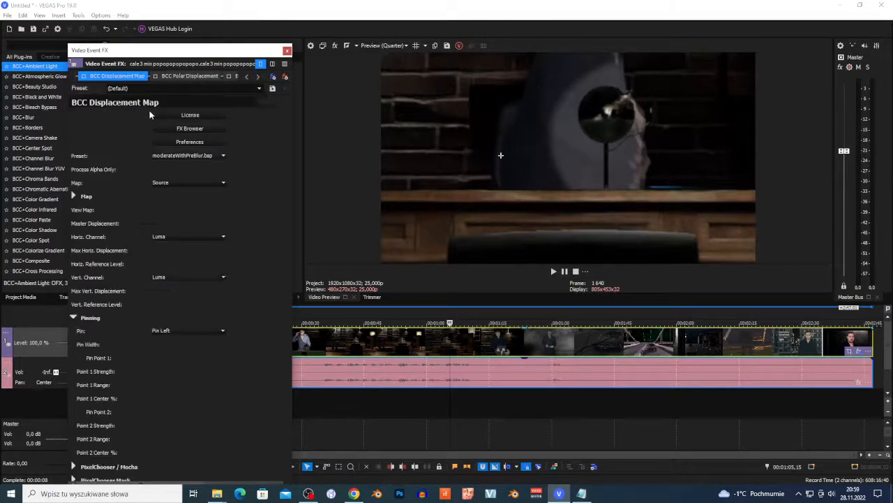
click(179, 78)
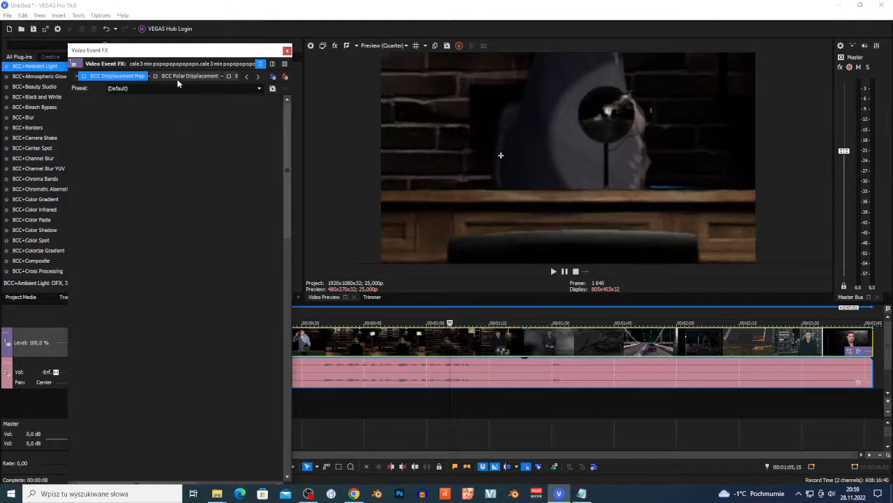
click(553, 271)
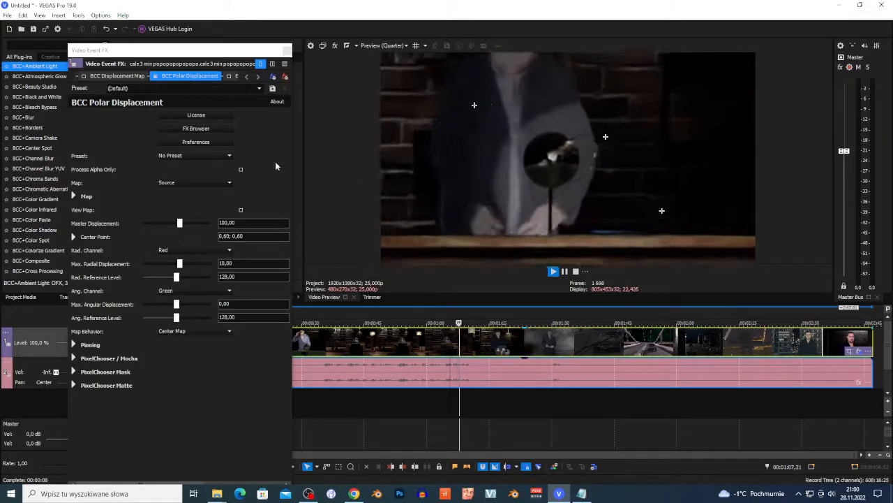
Try BCC Polar Displacement's presets from AltDefault.bsp to centeredLow.bsp while previewing the clip
click(197, 155)
click(193, 158)
click(194, 156)
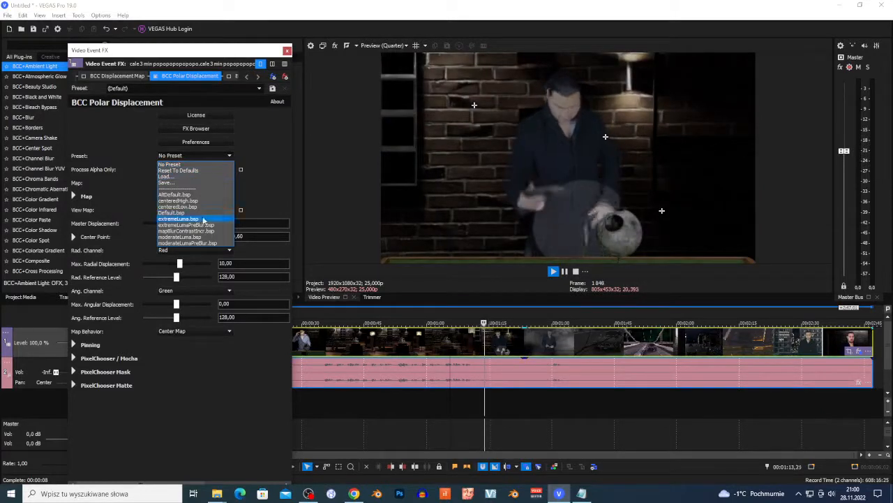
click(194, 194)
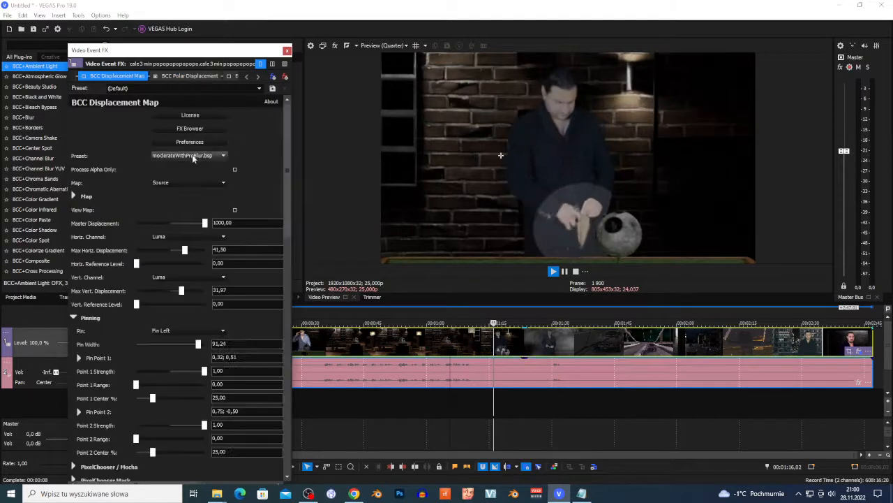
click(183, 77)
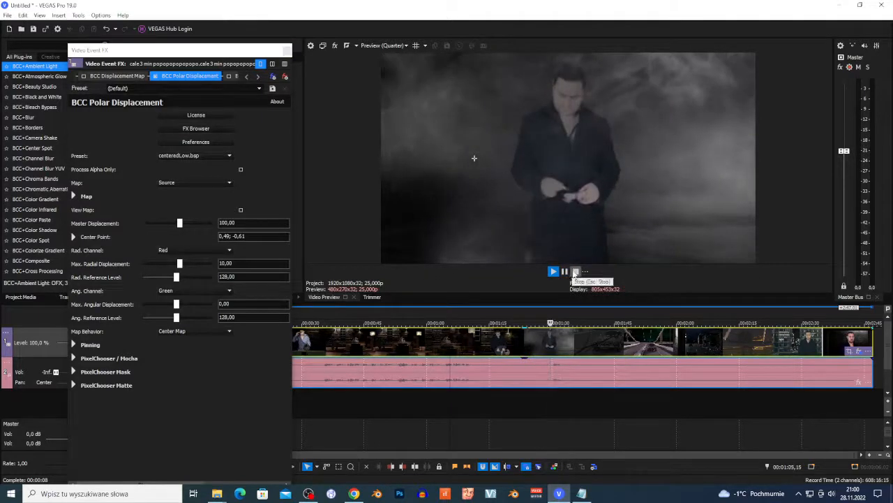
click(575, 272)
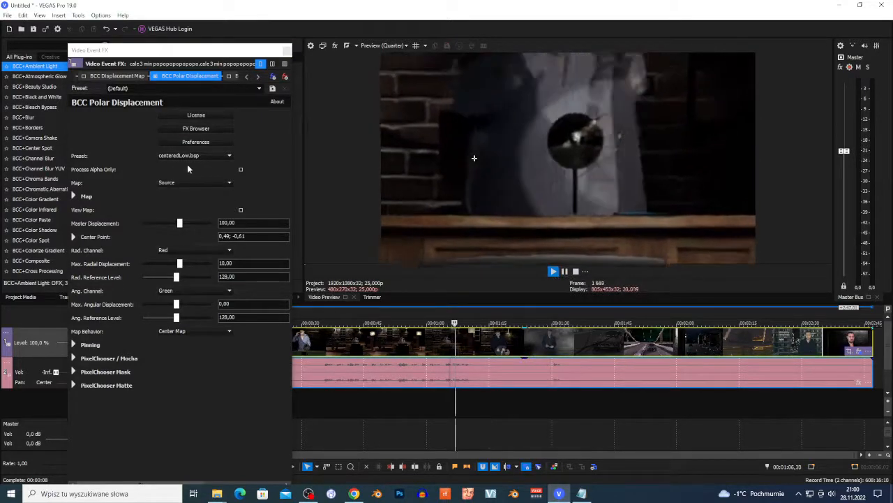
Compare the extremeLuma.bsp, extremeLumaPreBlur.bsp, mapBlurContrastIncr.bsp and moderateLumaPreBlur.bsp presets, stop playback and settle on mapBlurContrastIncr.bsp
scroll(189, 155, down, 2)
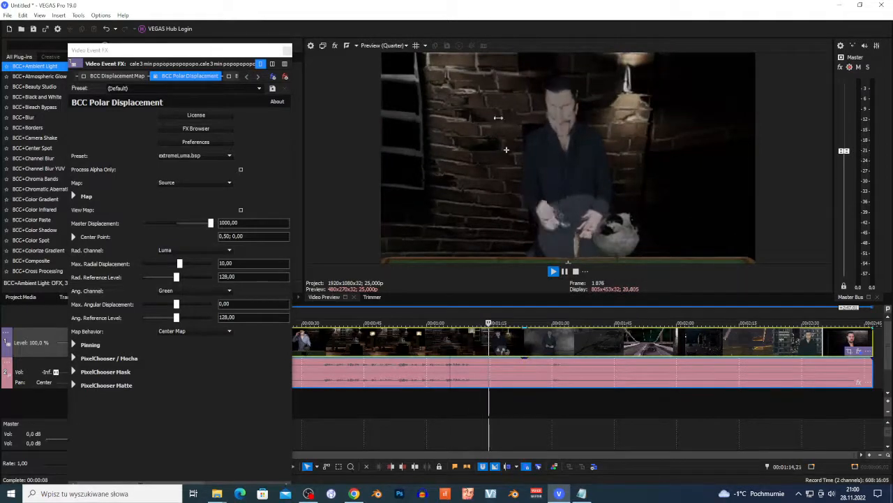
scroll(195, 158, down, 1)
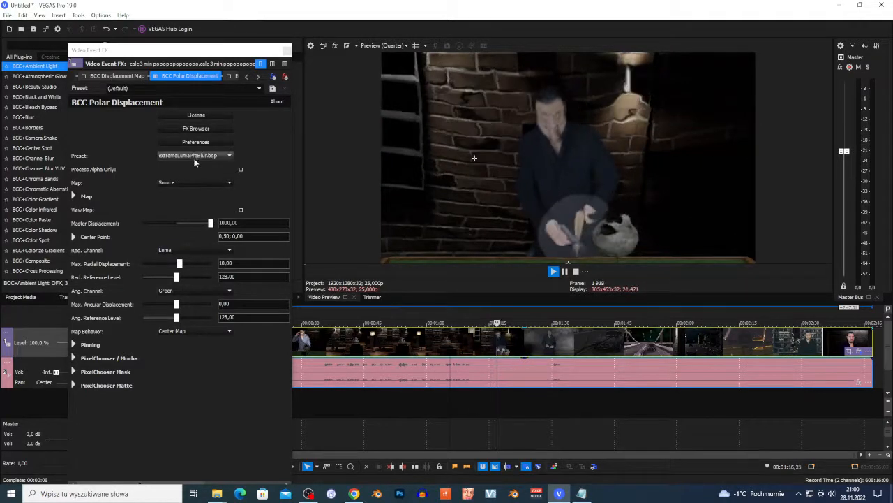
scroll(195, 158, down, 1)
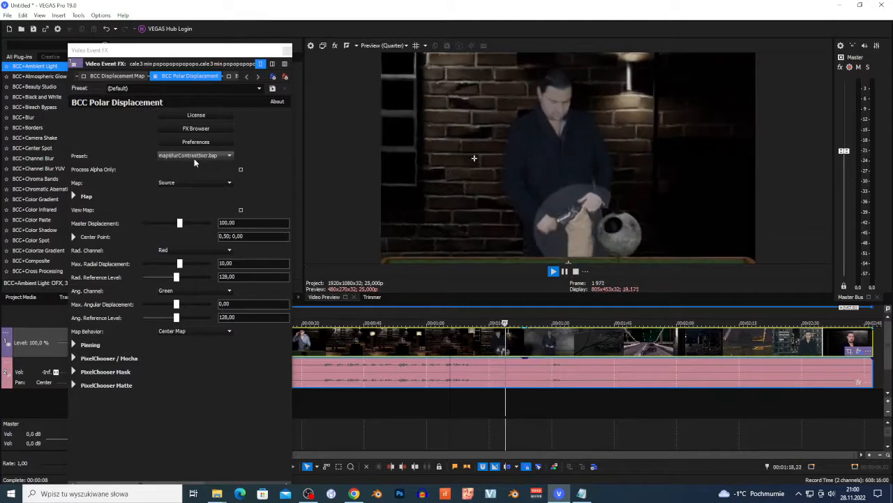
scroll(195, 162, down, 1)
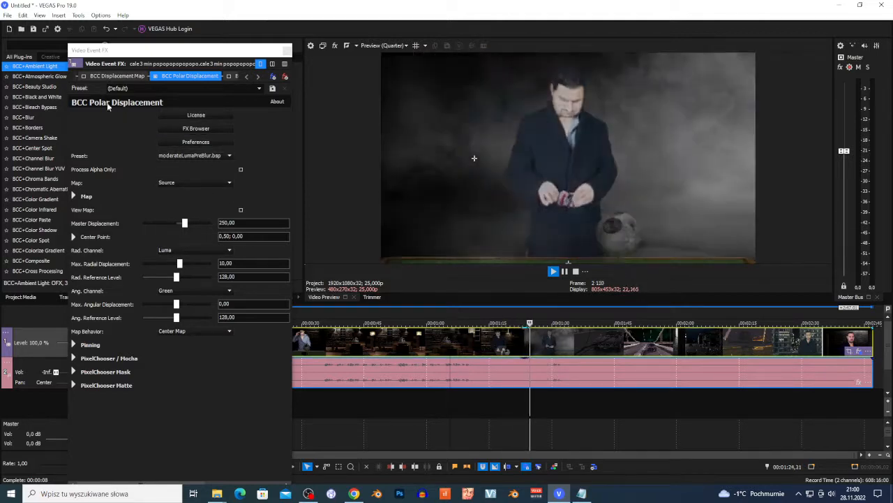
click(575, 272)
scroll(189, 158, up, 1)
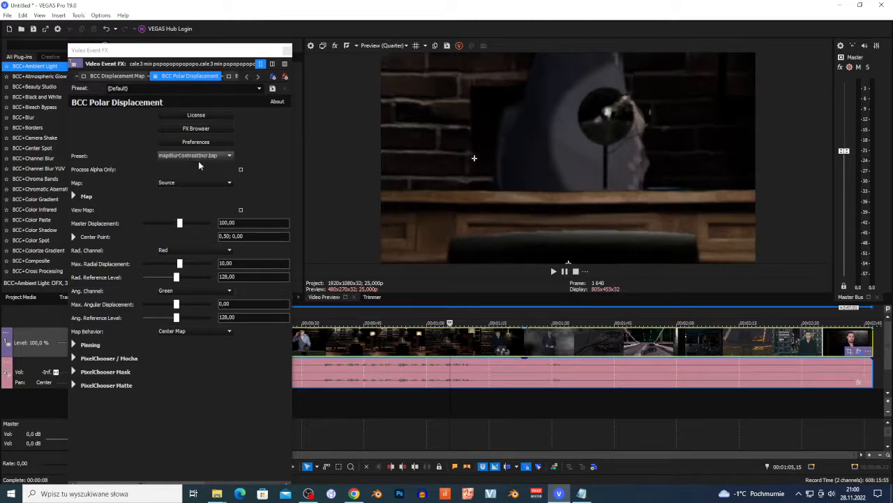
Play the clip and set Polar Displacement's Master Displacement to 1000 and Max. Radial Displacement to 25,17
click(552, 272)
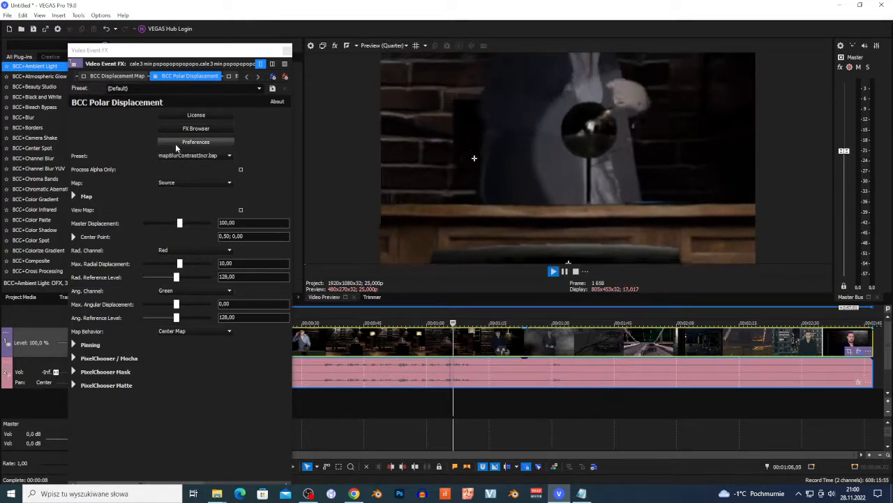
drag(179, 222, 218, 228)
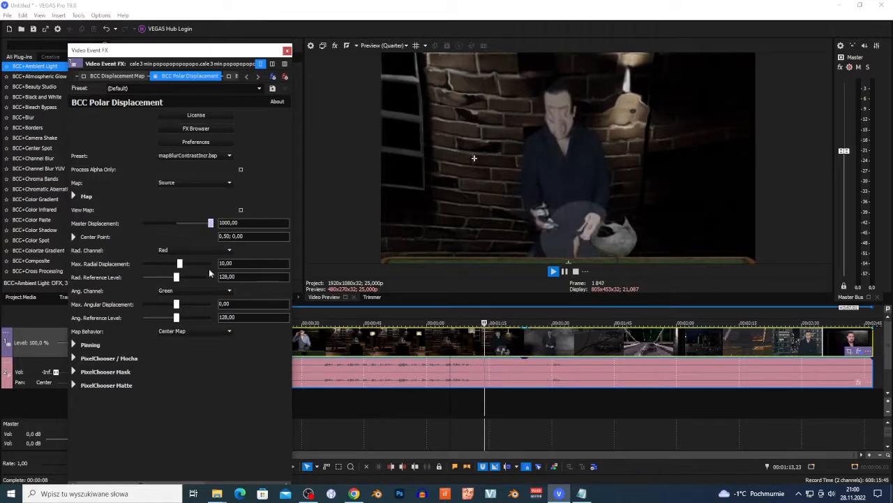
mouse_move(180, 265)
mouse_down()
mouse_move(206, 263)
mouse_move(126, 257)
mouse_move(199, 263)
mouse_move(182, 261)
mouse_up()
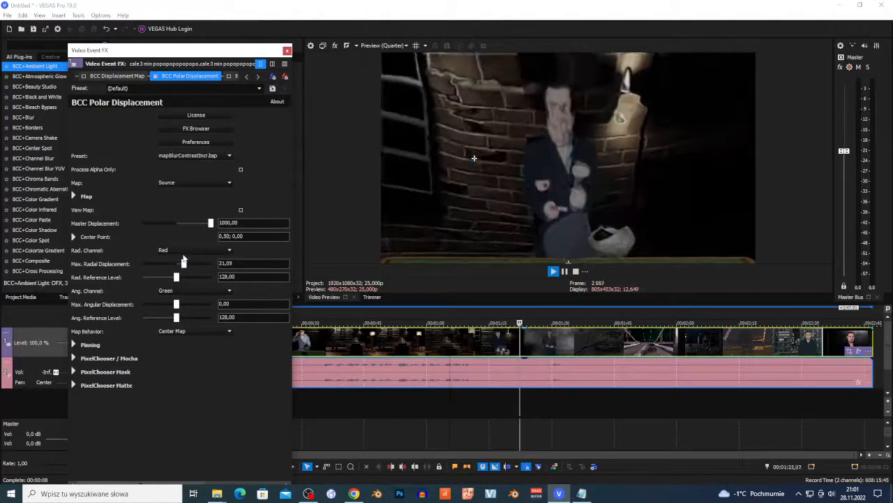
Change Rad. Channel to Green and on to Luma, set Rad. Reference Level to 65,92 and stop the preview
click(179, 250)
click(149, 253)
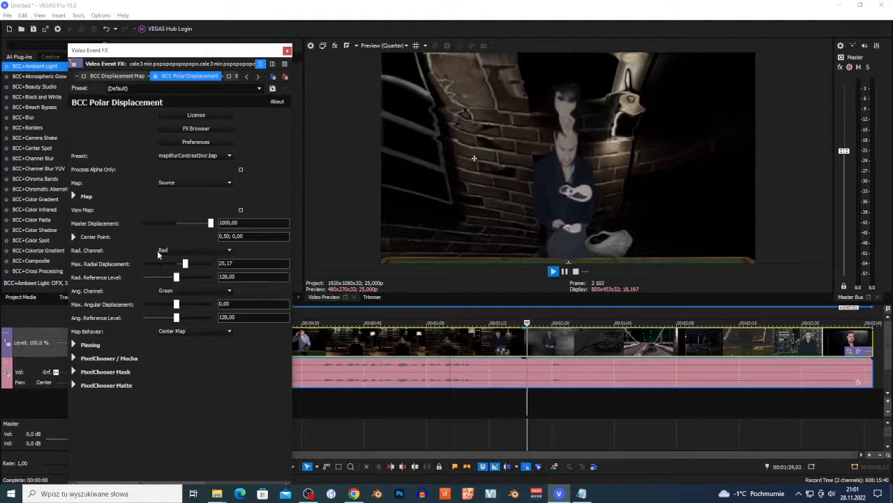
click(172, 250)
click(173, 254)
click(174, 250)
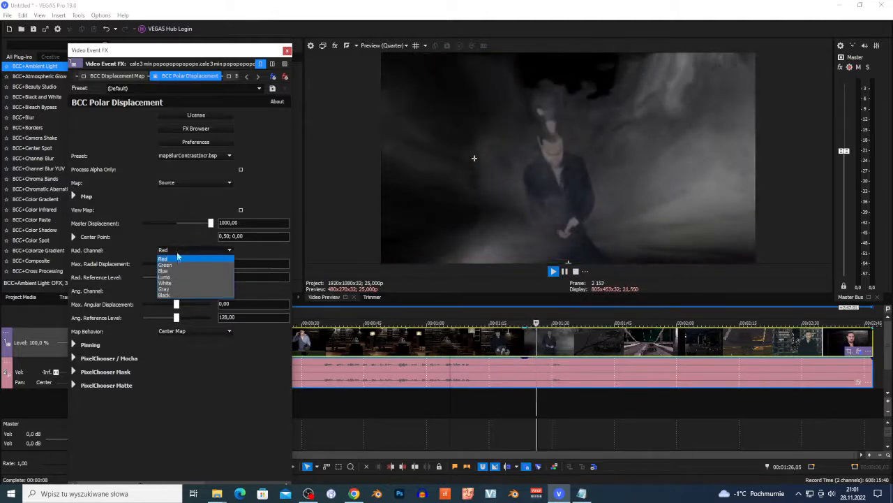
click(180, 263)
click(189, 248)
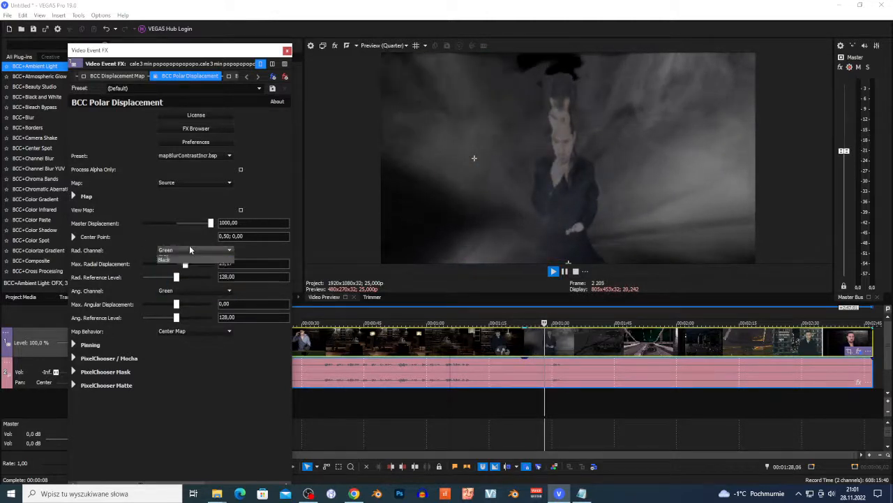
click(186, 276)
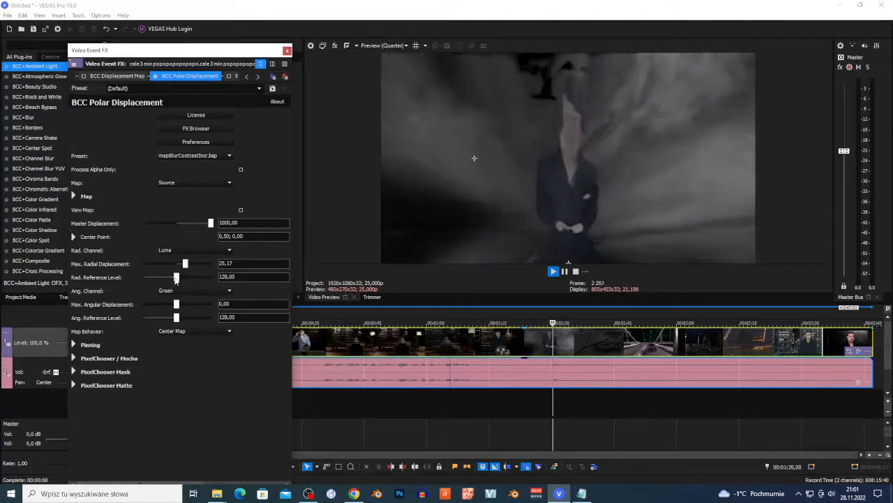
drag(188, 276, 159, 263)
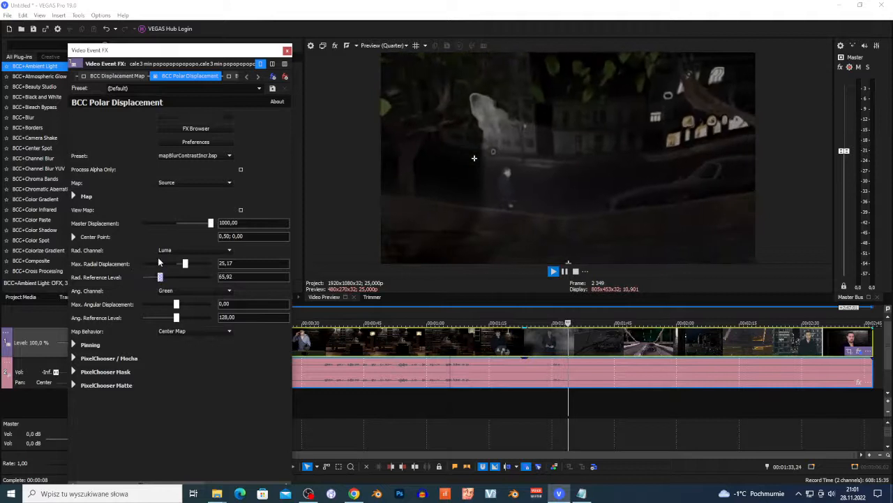
click(576, 271)
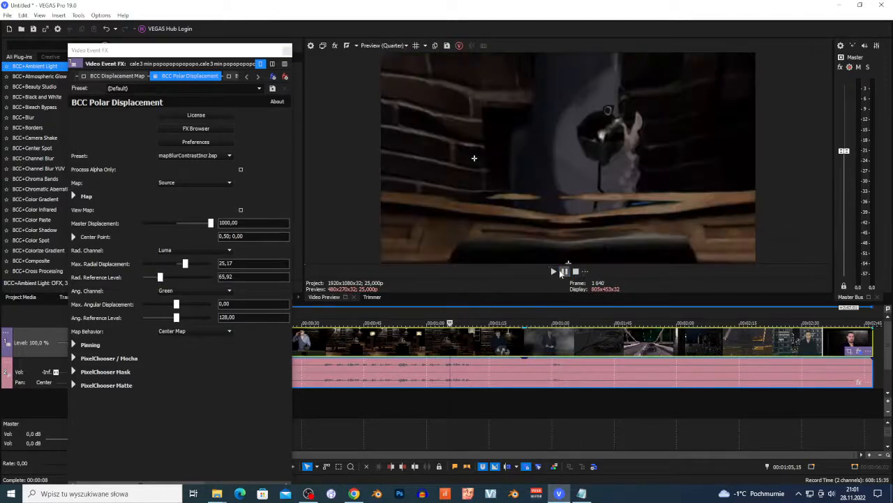
Set Max. Angular Displacement to -11,56 and Ang. Reference Level to 127,97 while previewing the clip
drag(176, 303, 187, 308)
double_click(187, 307)
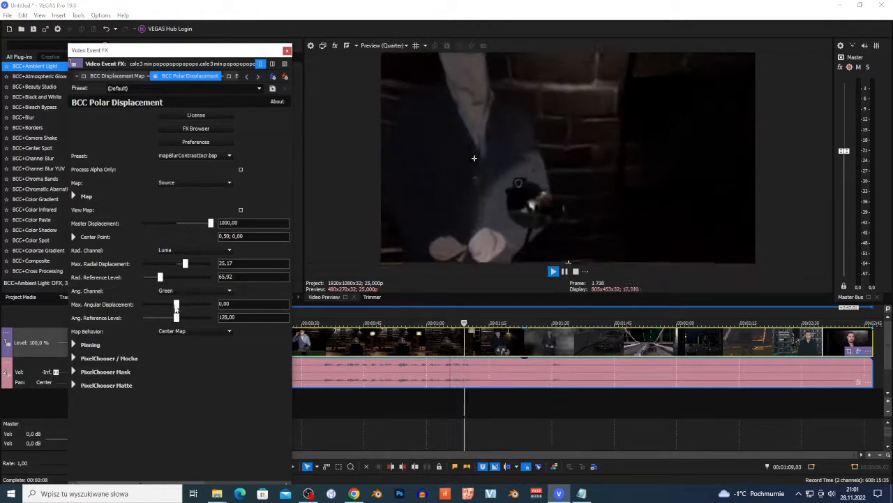
click(188, 305)
drag(191, 305, 210, 305)
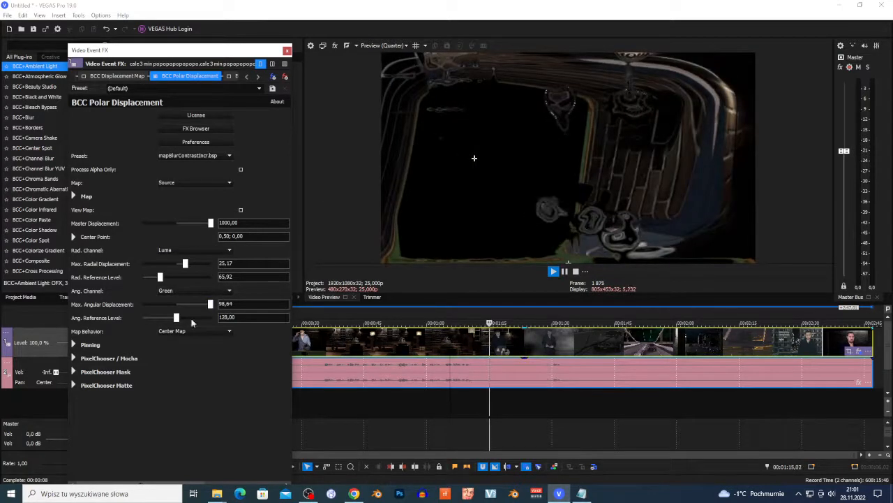
mouse_move(176, 320)
mouse_down()
mouse_move(217, 318)
mouse_move(153, 318)
mouse_move(177, 324)
mouse_move(205, 307)
mouse_move(174, 305)
mouse_up()
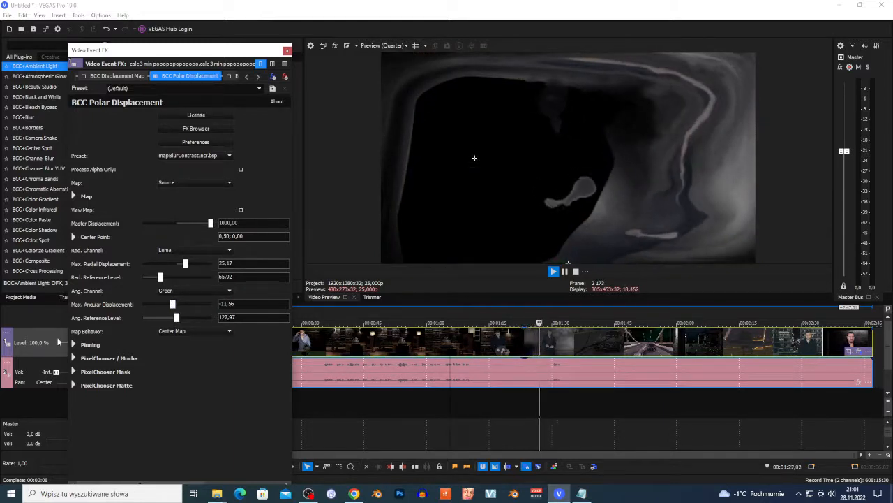
Stop the preview, disable BCC Polar Displacement and enable the BCC Ripple effect in the chain
click(575, 272)
click(154, 77)
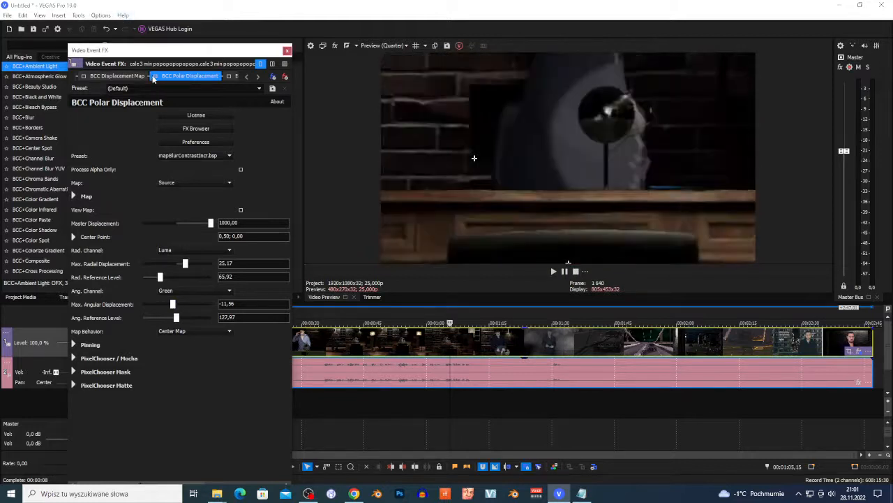
click(257, 78)
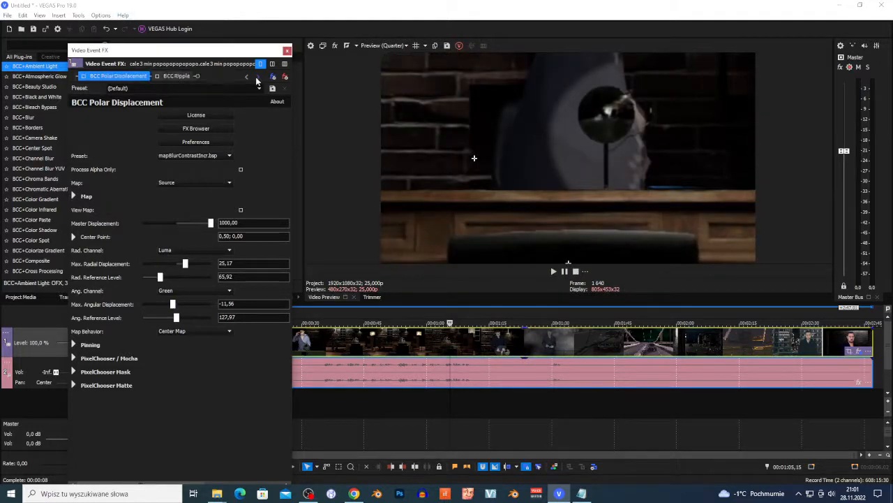
click(176, 77)
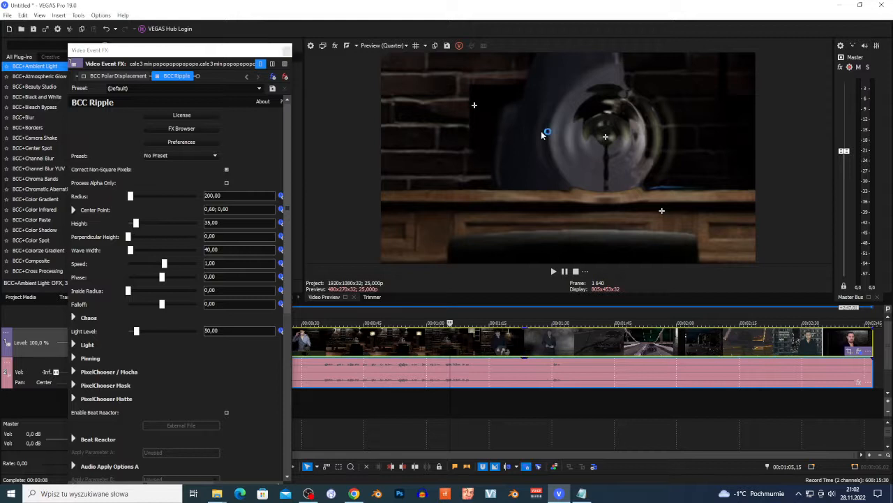
Move the Ripple's Center Point to 0,48; 0,65 and play the clip
drag(597, 140, 565, 128)
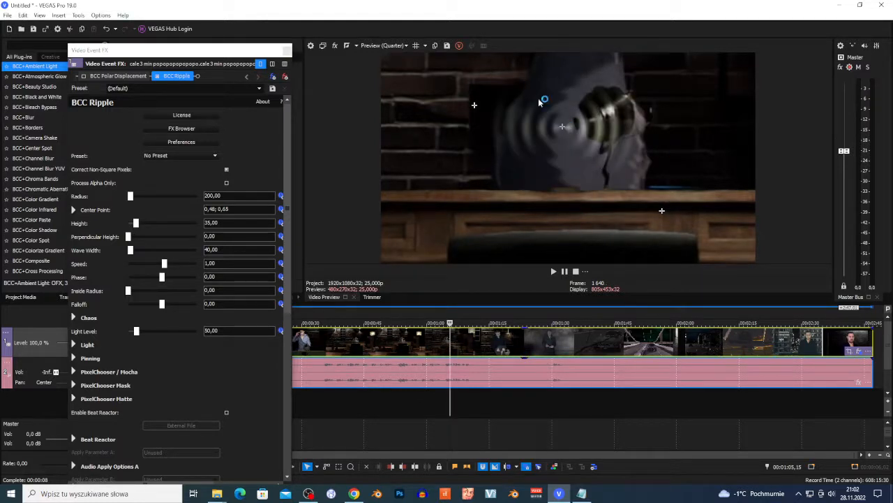
click(553, 272)
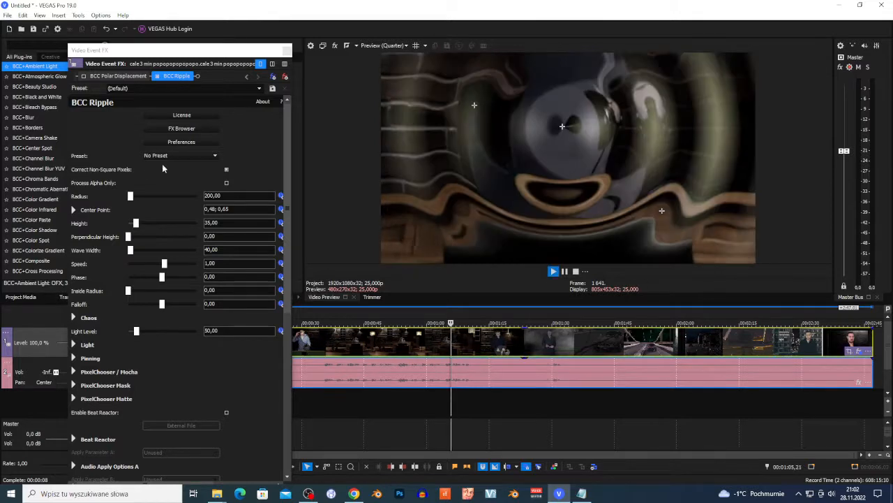
Compare the Ripple presets from AltDefault.bsp through chaosTwirlAdded.bsp, Default.bsp, DrTDefaultNoLight.bsp, DrTDistortedRip.bsp and DrTVeryTwirly.bsp to fromTopEdge.bsp while the clip plays
click(182, 156)
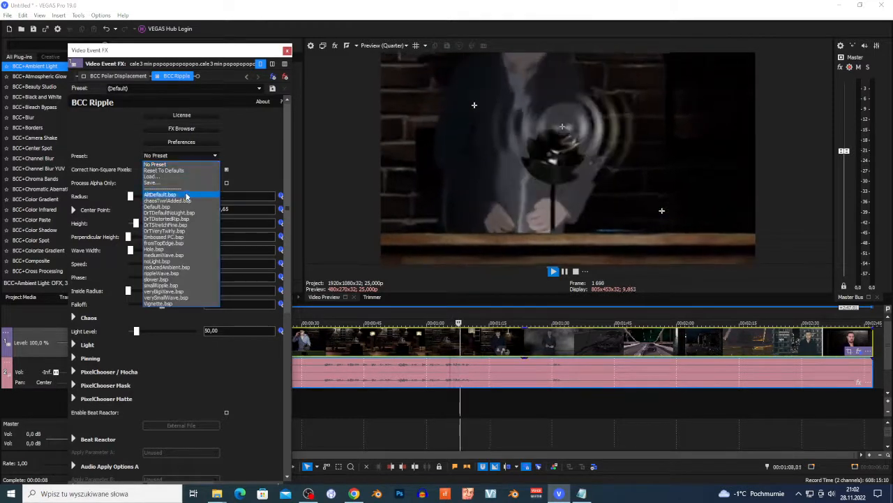
click(187, 194)
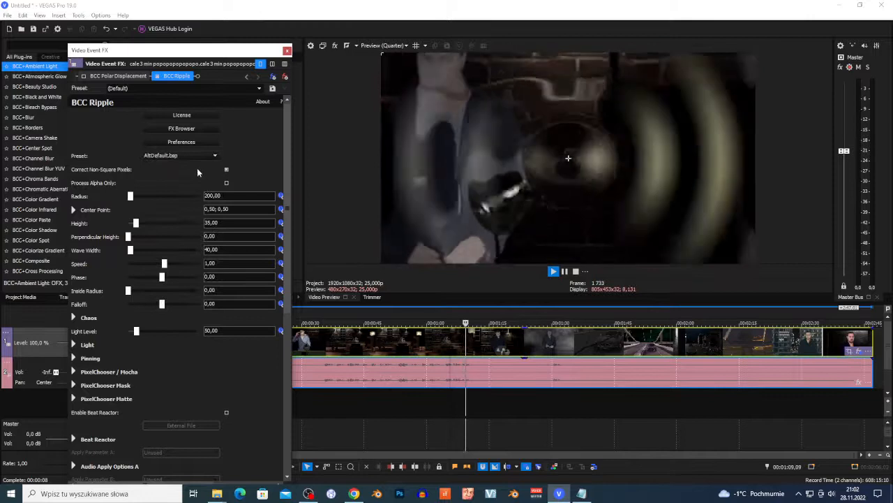
scroll(195, 157, down, 1)
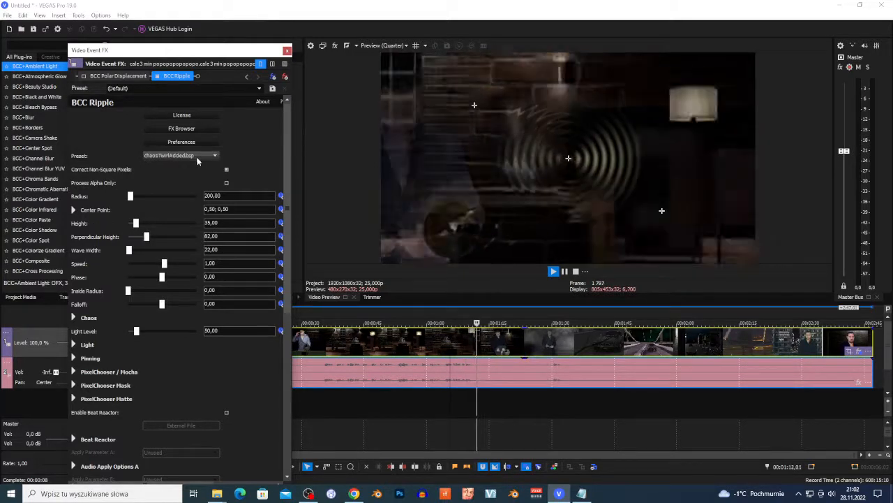
scroll(180, 156, down, 1)
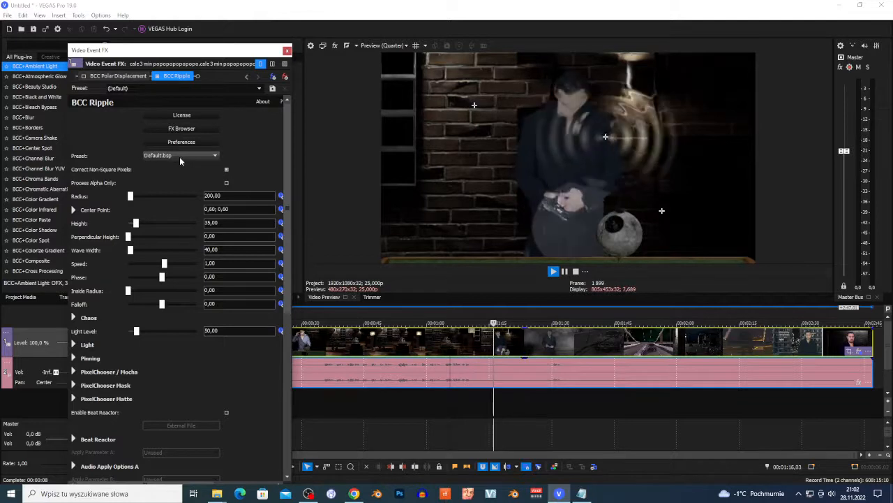
scroll(179, 157, down, 1)
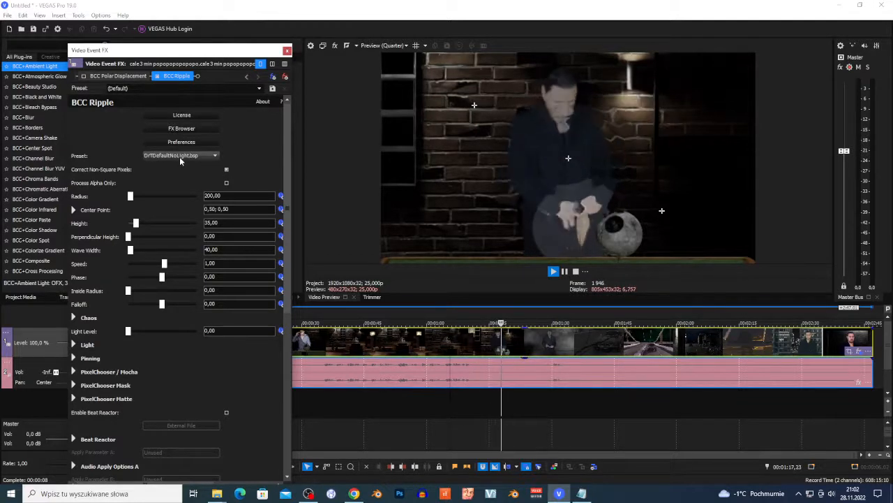
scroll(179, 157, down, 1)
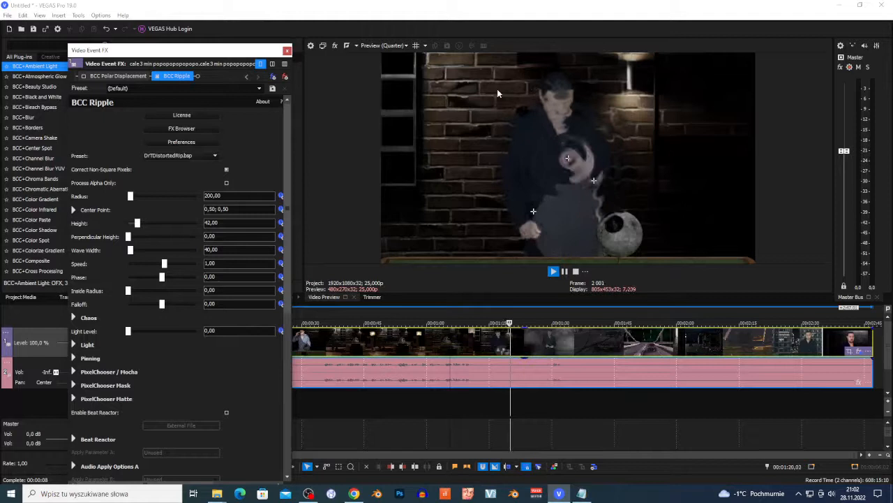
scroll(191, 162, down, 1)
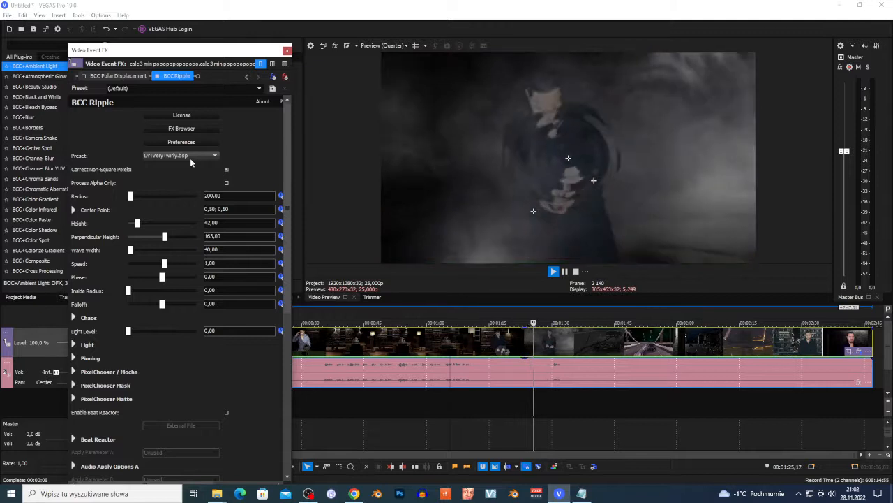
scroll(190, 159, down, 1)
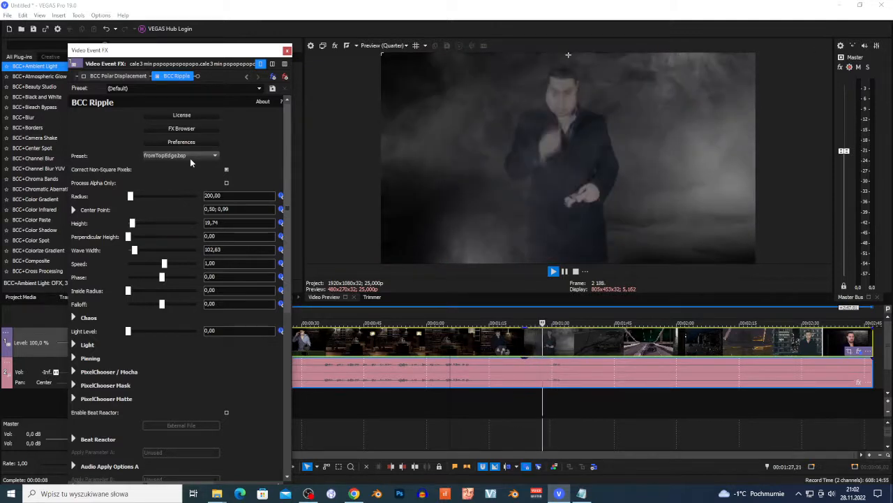
Restart the preview from the cursor position and compare the Hole.bsp, mediumWave.bsp and rippleWave.bsp presets
click(565, 272)
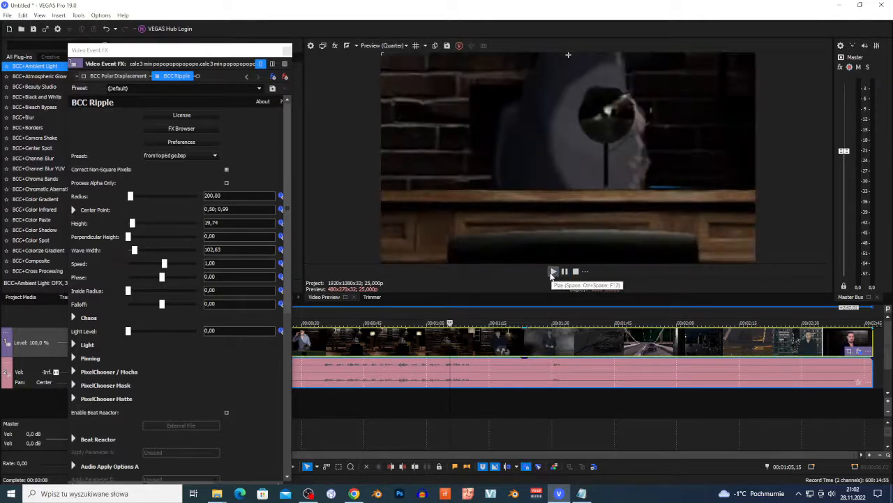
click(553, 271)
scroll(208, 160, down, 1)
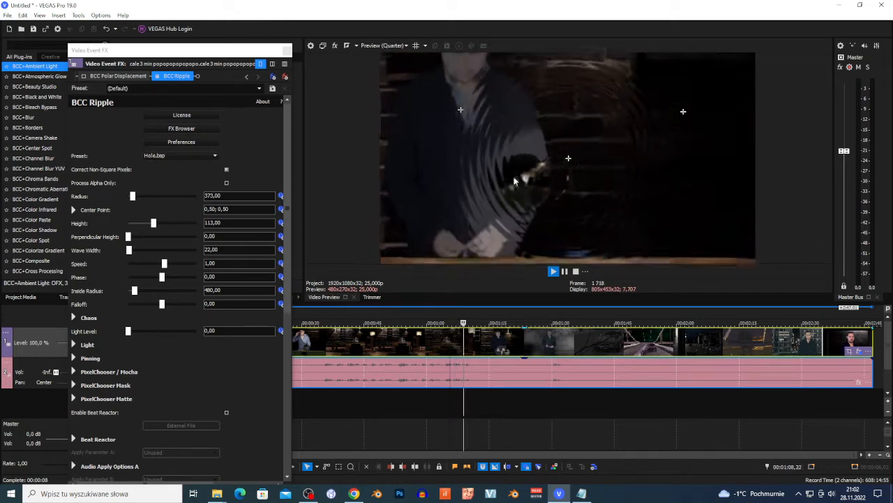
scroll(176, 156, down, 1)
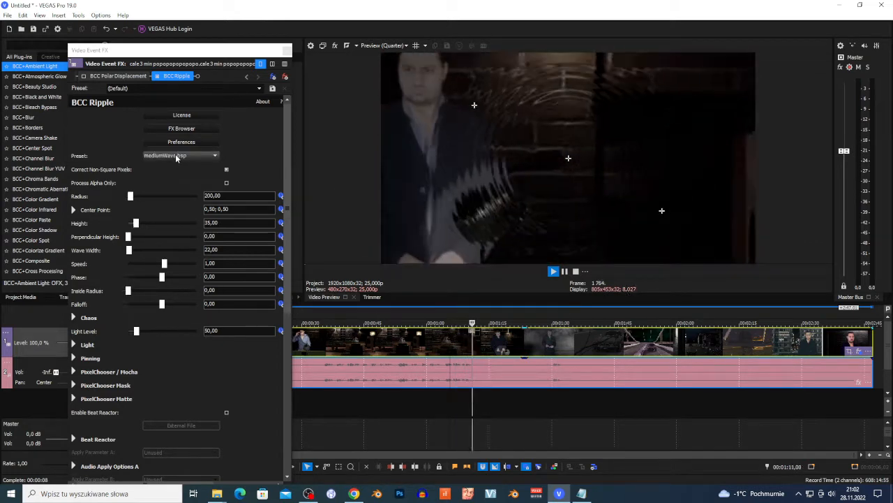
scroll(176, 157, down, 1)
scroll(176, 157, down, 1)
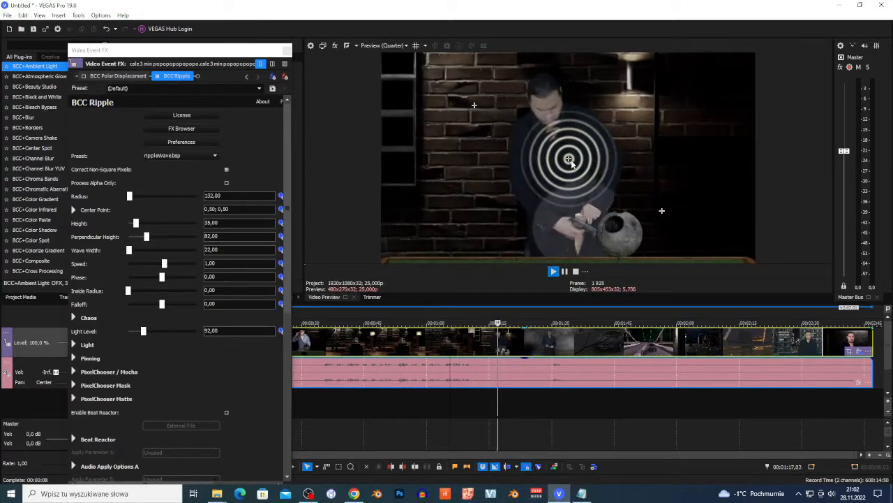
Try the veryBigWave.bsp, verySmallWave.bsp and smallRipple.bsp presets, stop the preview and settle on Vignette.bsp
scroll(160, 155, down, 1)
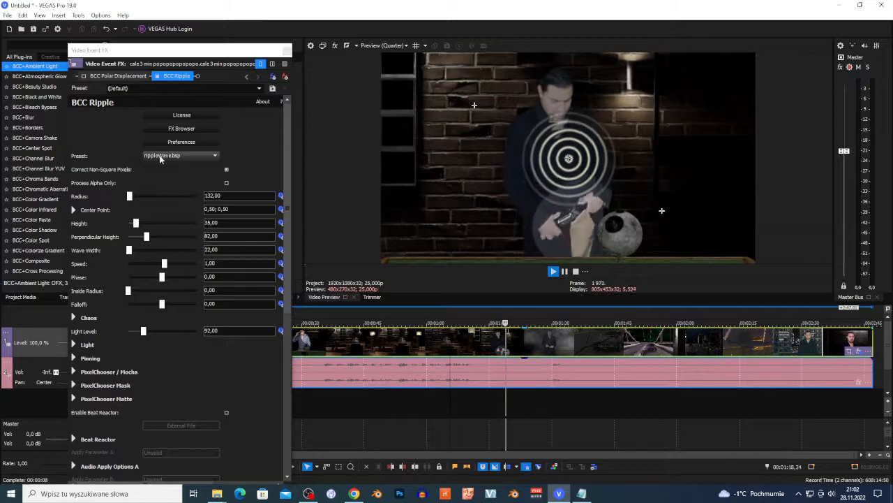
scroll(160, 155, down, 1)
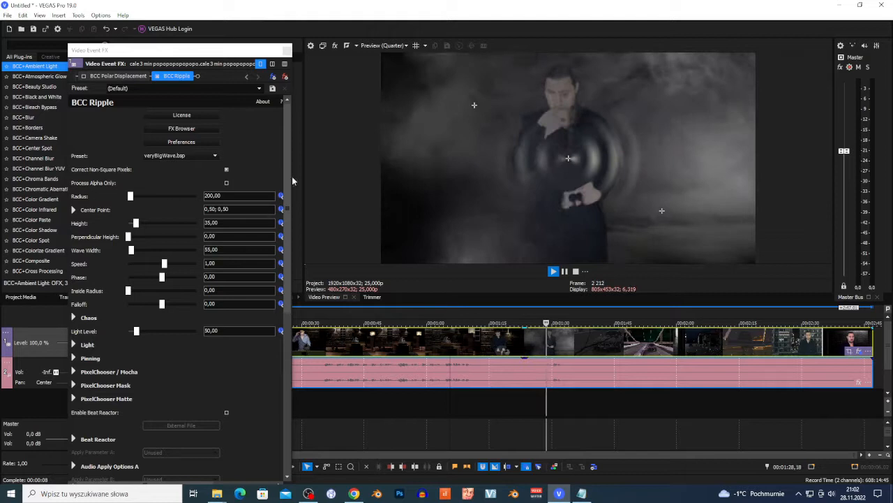
scroll(198, 155, down, 1)
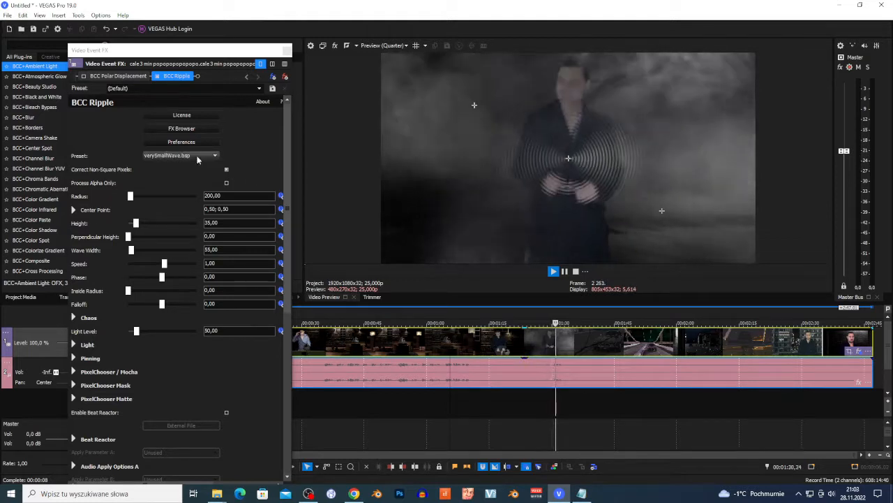
scroll(197, 158, down, 1)
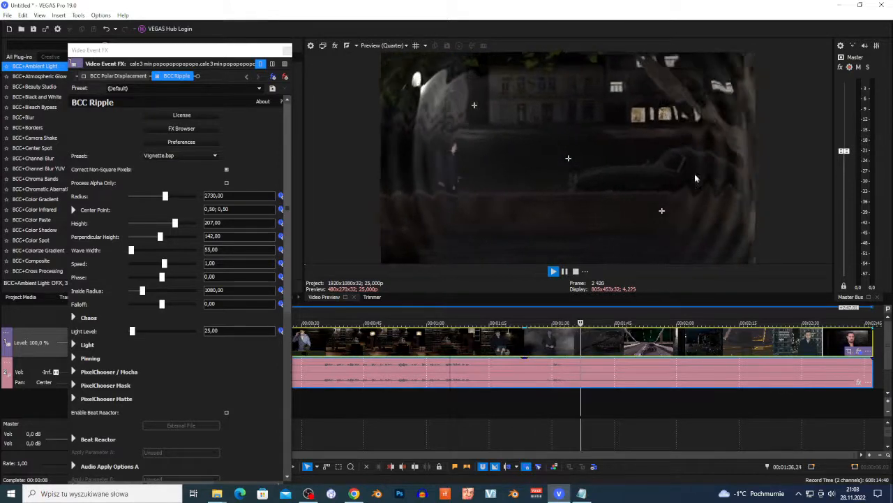
click(575, 271)
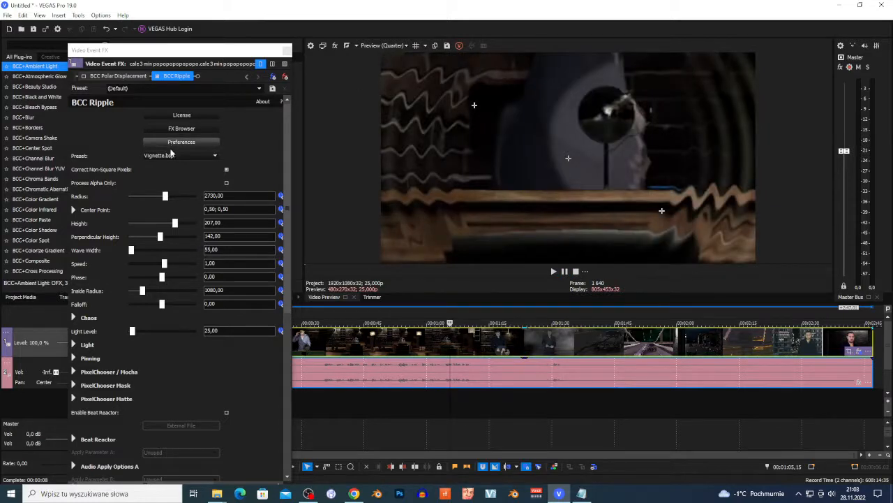
scroll(172, 157, up, 1)
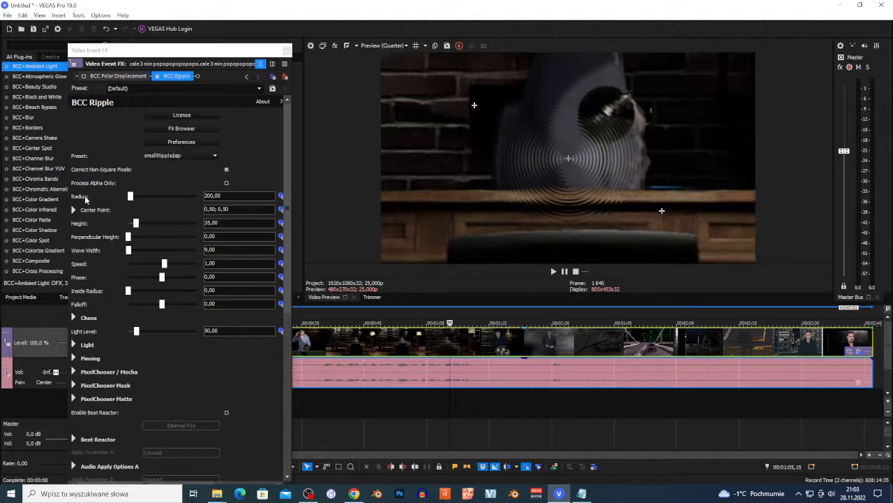
scroll(179, 157, down, 1)
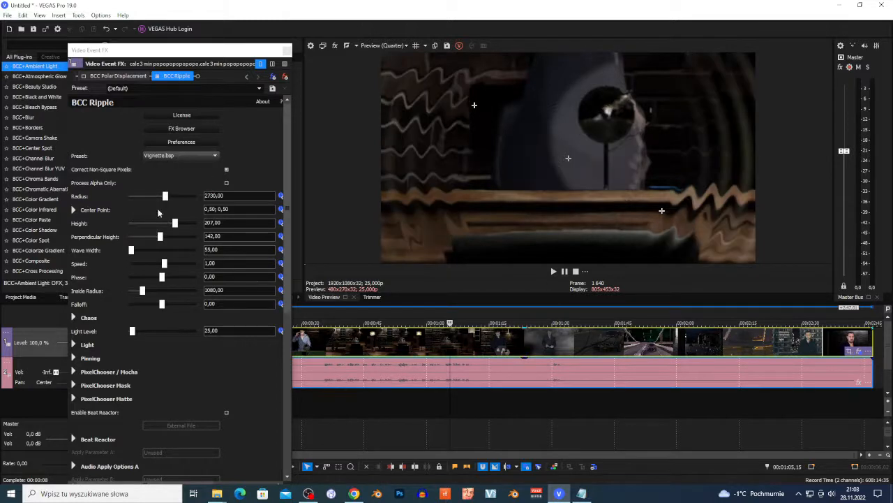
Set Ripple's Radius to 2993,20, Height to 195,92, Perpendicular Height to 18,37, Wave Width to 103,84, Speed to -9,69, Inside Radius to 0 and play the clip
scroll(155, 199, down, 2)
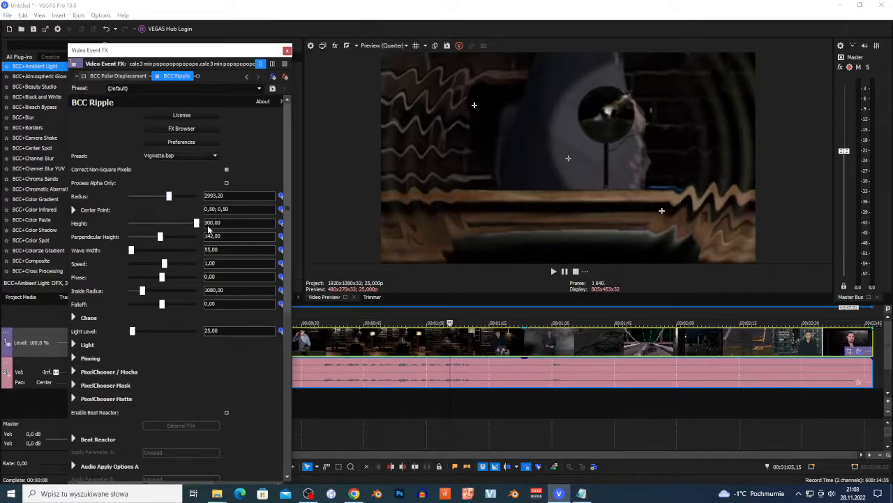
drag(129, 226, 141, 264)
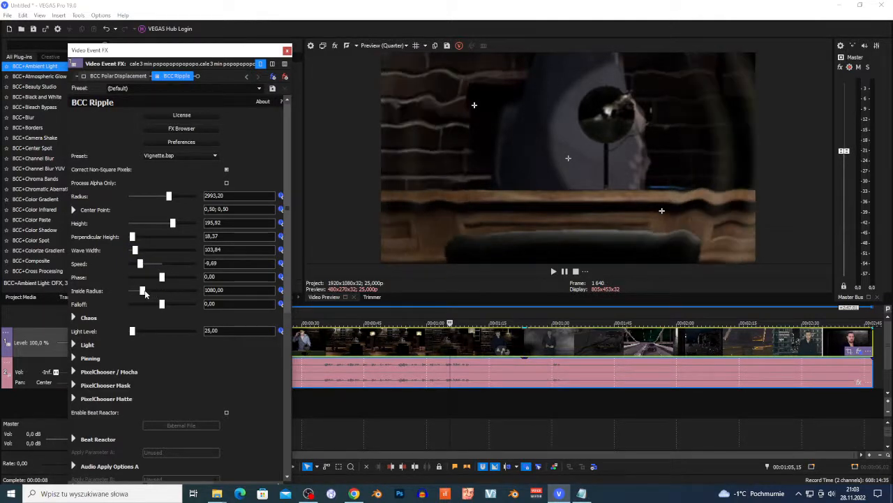
drag(175, 298, 112, 297)
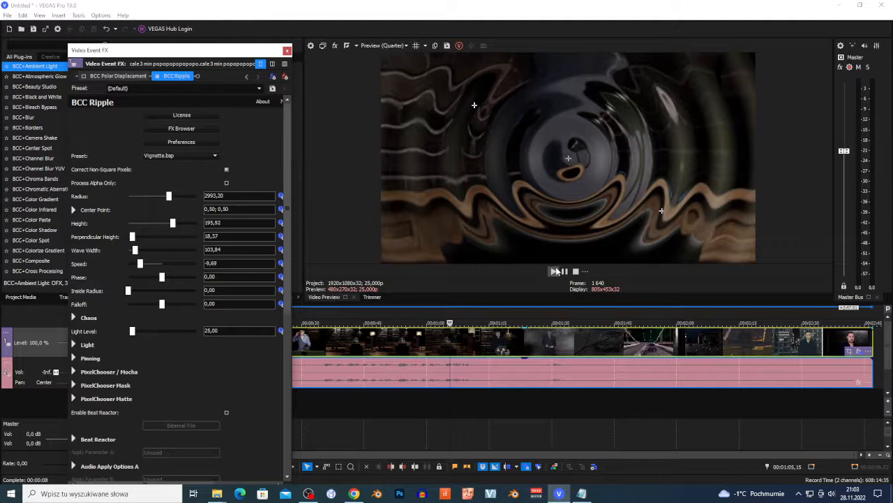
click(555, 271)
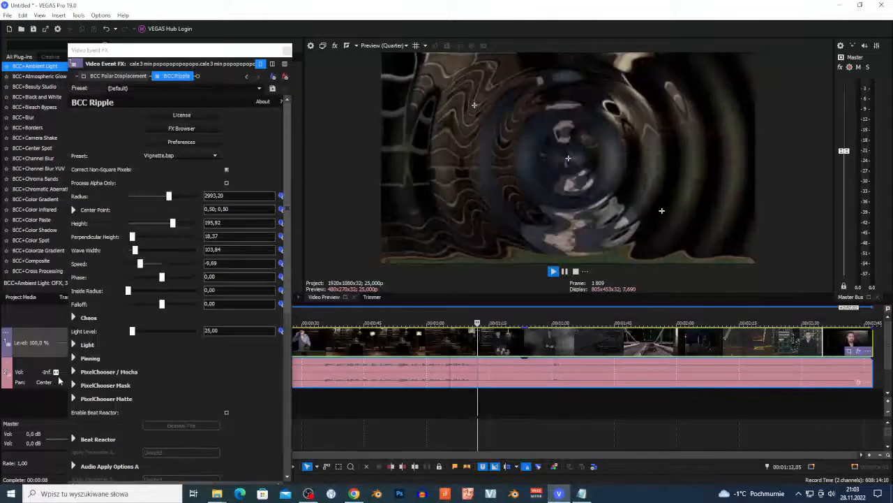
Try dark yellow and purple for the Ripple's Light Color, settle on white (0; 0,0; 1,0) and stop the preview
click(73, 344)
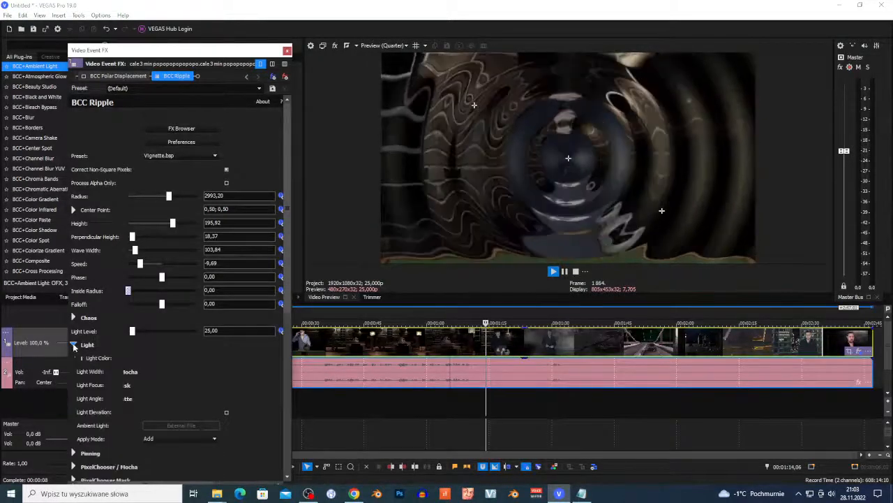
click(139, 358)
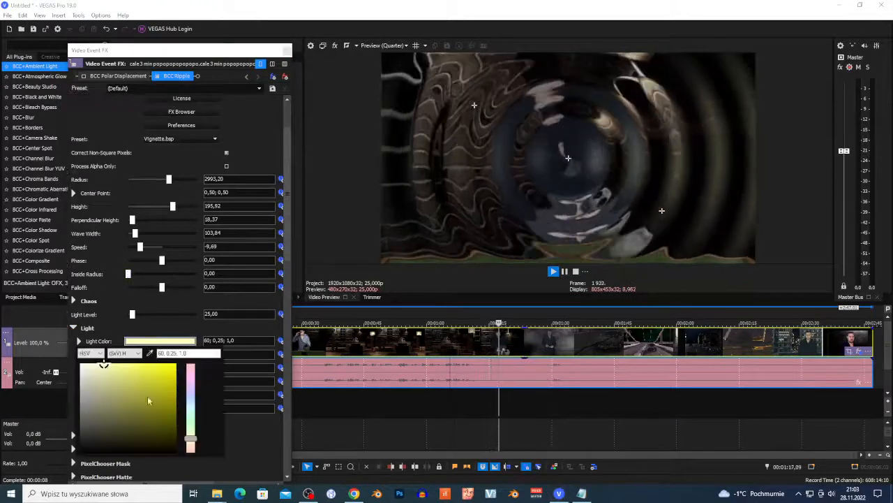
click(161, 423)
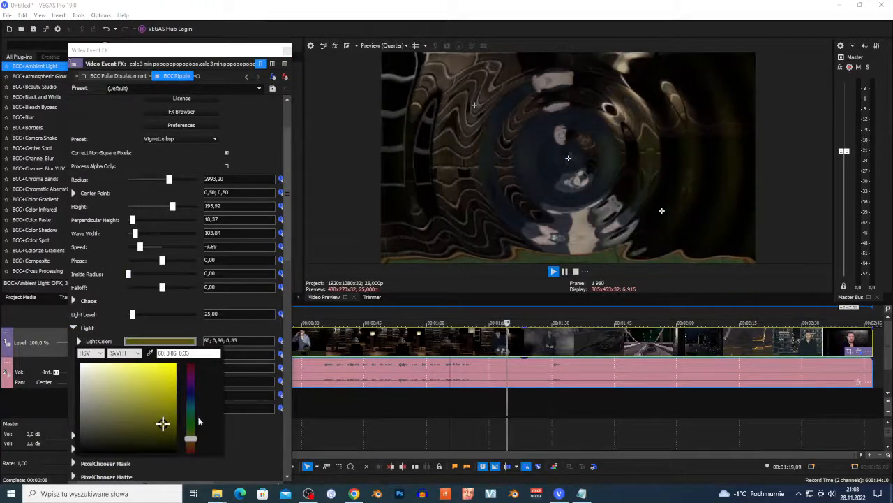
drag(187, 389, 190, 378)
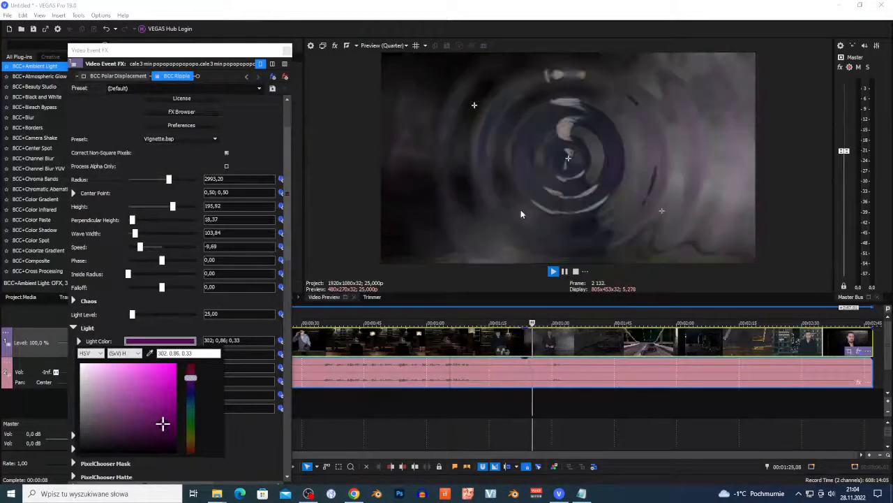
drag(167, 425, 78, 363)
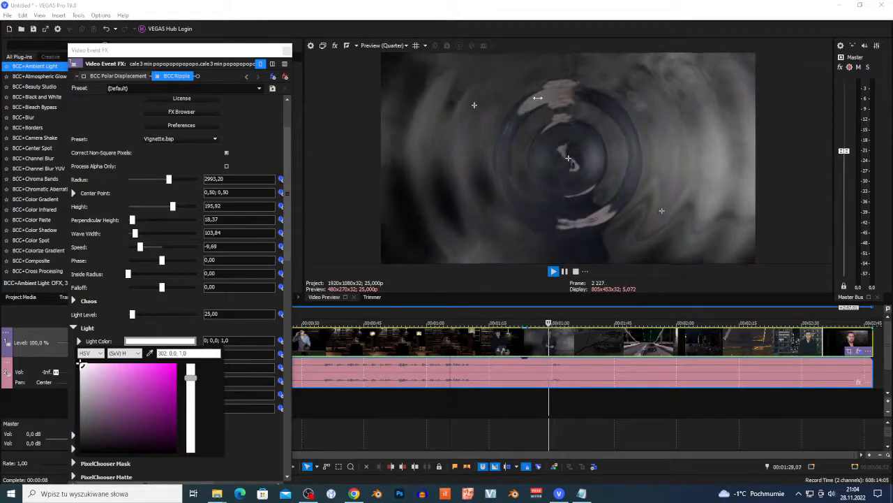
click(529, 180)
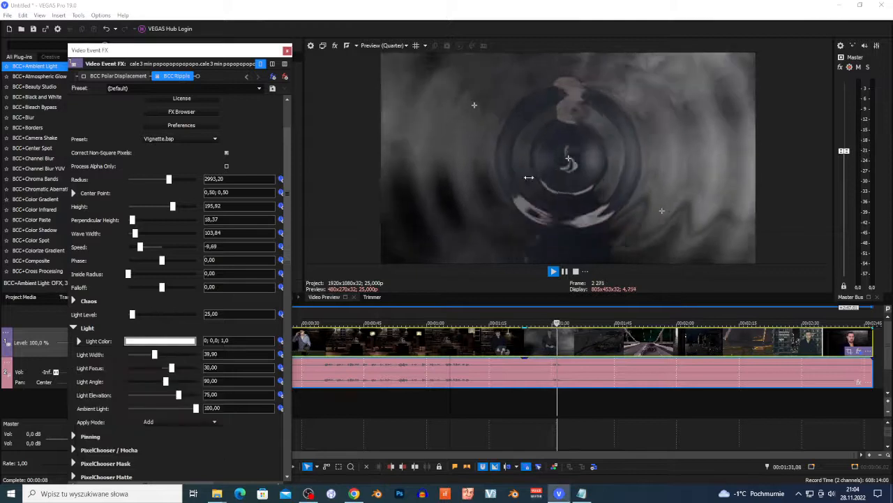
click(575, 270)
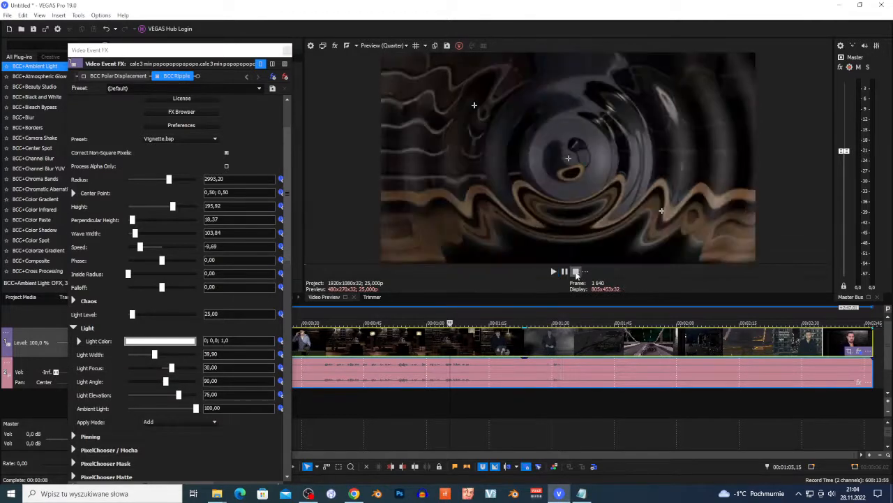
Expand Ripple's Pinning settings and set Pin Width to 1,00, Point 1 Strength to -1,00 and Point 1 Range to 320,00
scroll(138, 419, down, 2)
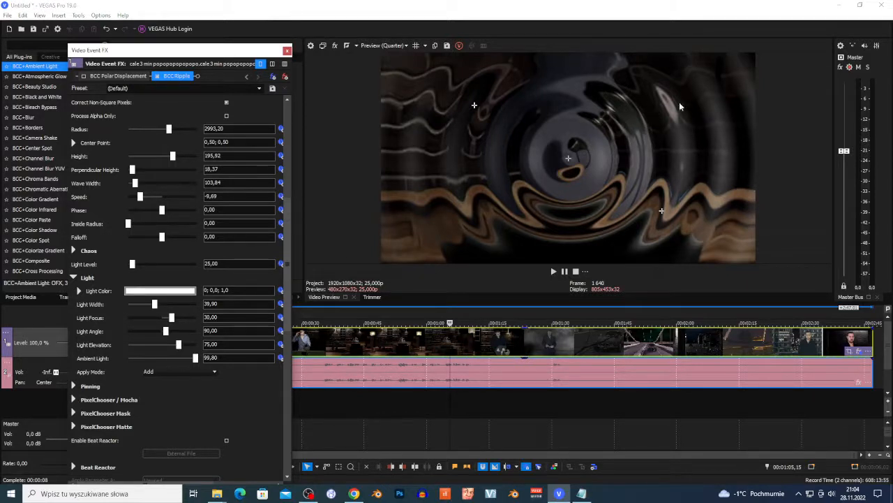
click(74, 386)
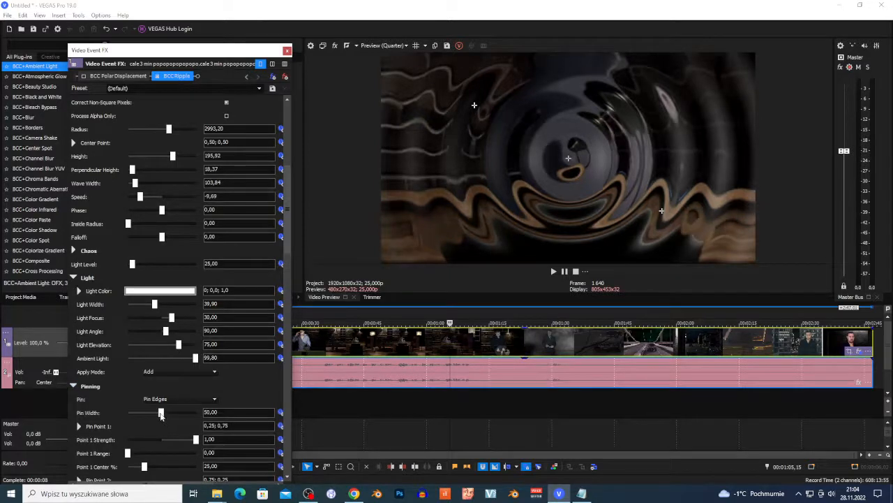
drag(173, 414, 127, 412)
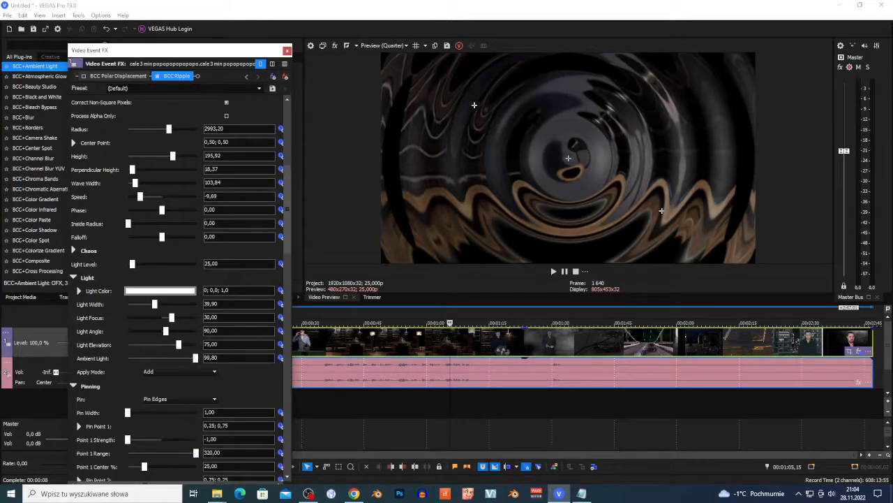
Replace the event's existing warp effects with BCC Turbulence, BCC Twirl, BCC Vector Displacement and BCC Wave
click(183, 78)
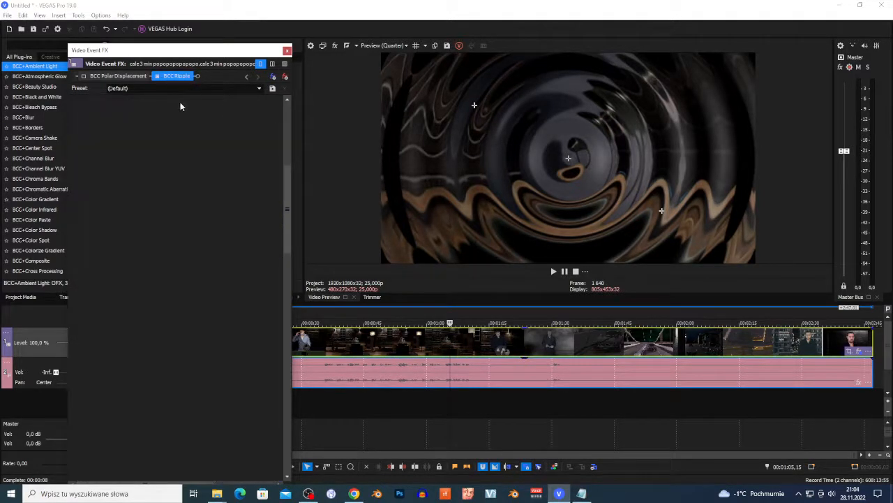
click(284, 77)
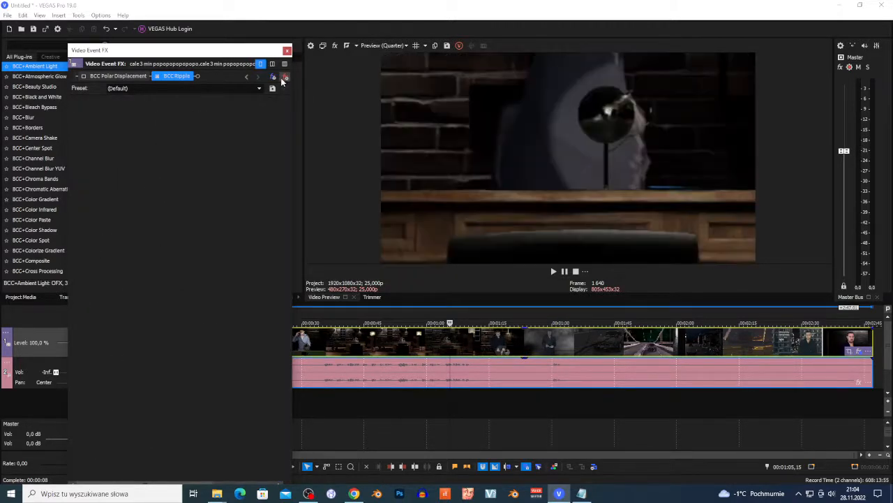
click(273, 77)
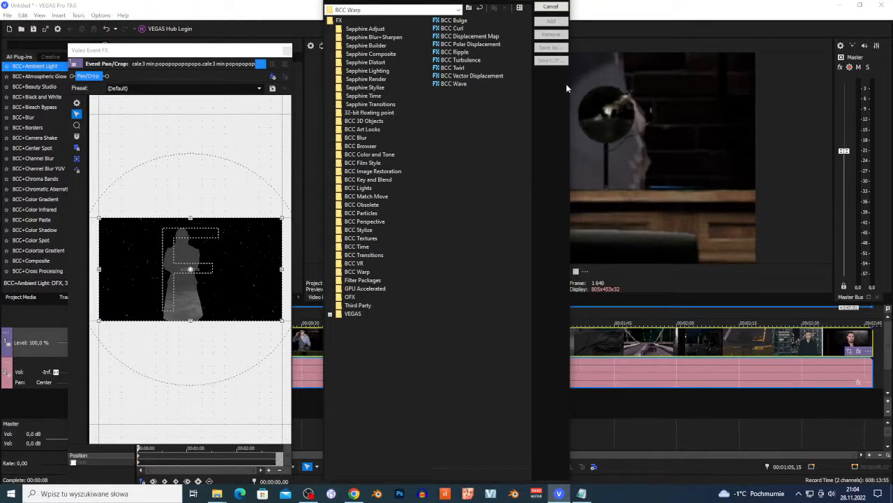
click(477, 61)
click(458, 68)
click(488, 76)
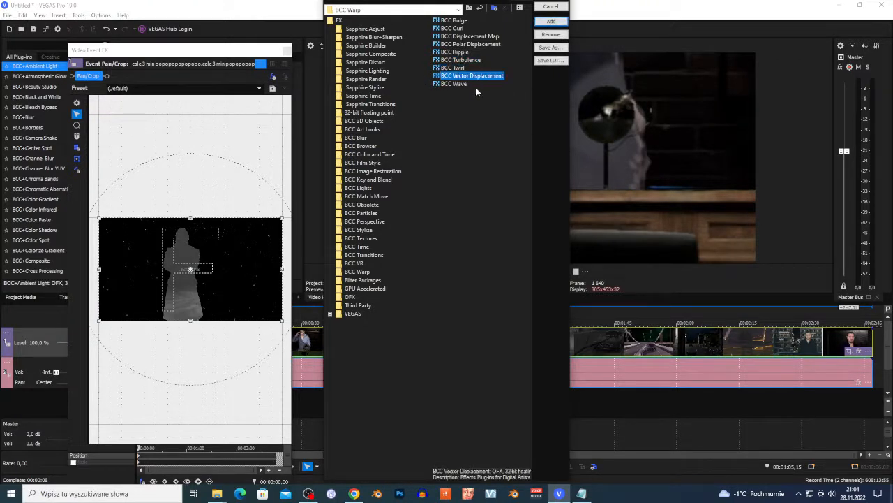
click(463, 84)
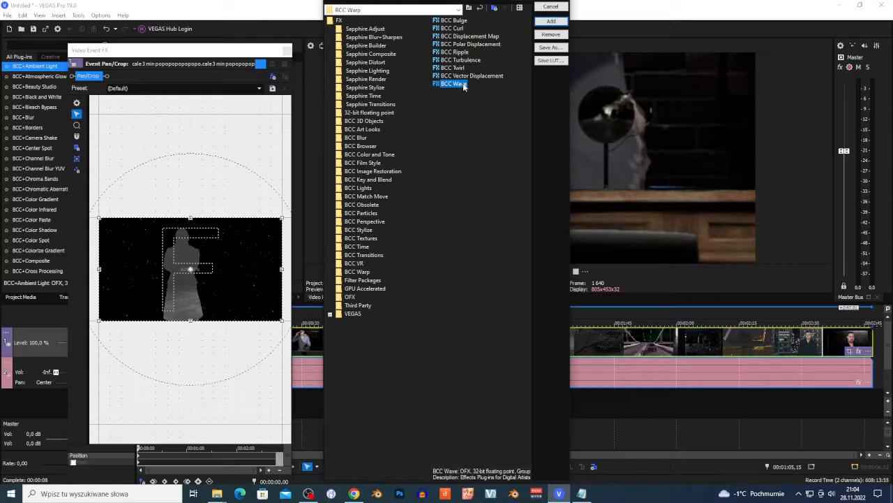
click(571, 113)
click(563, 30)
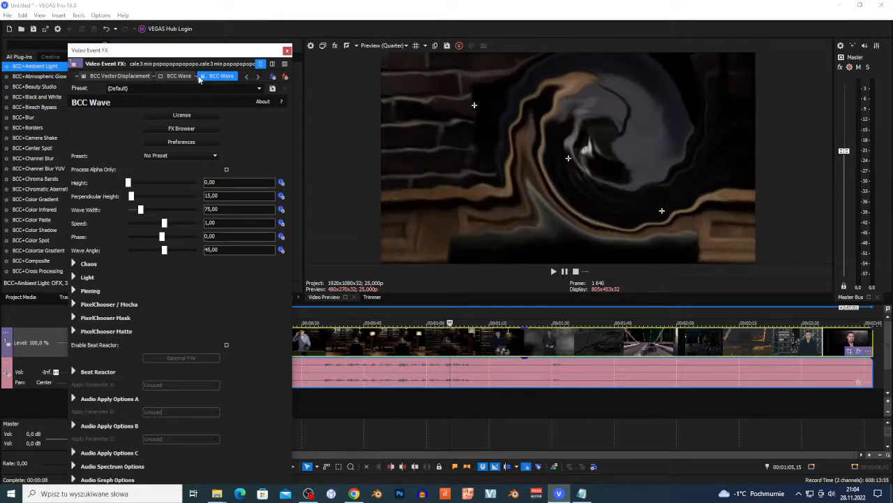
Disable the Wave, Vector Displacement and Twirl effects in the chain and display the BCC Turbulence settings
click(258, 79)
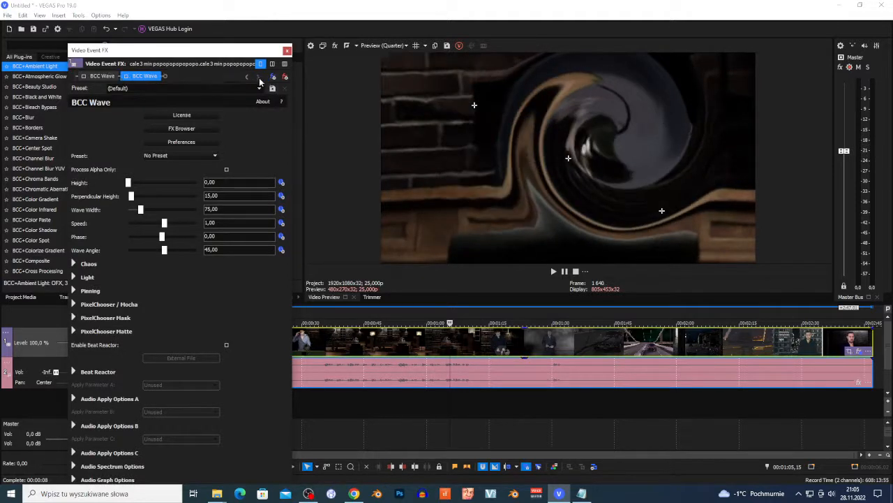
click(247, 78)
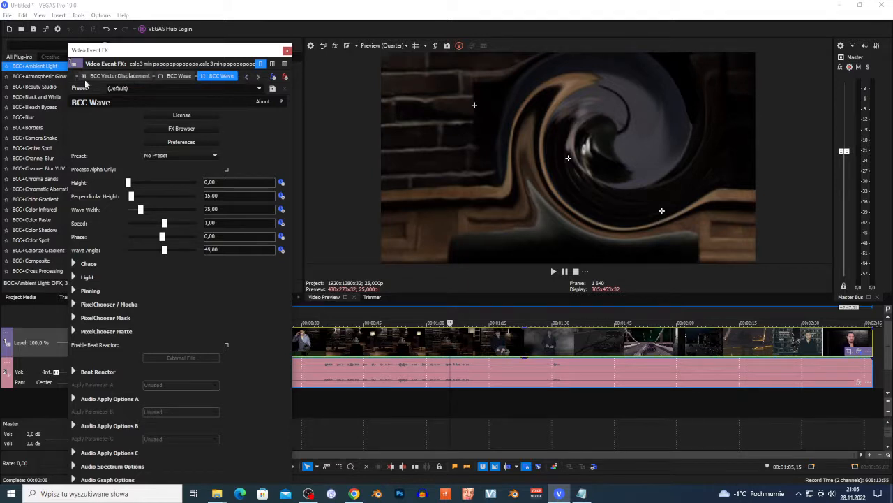
click(247, 77)
click(247, 78)
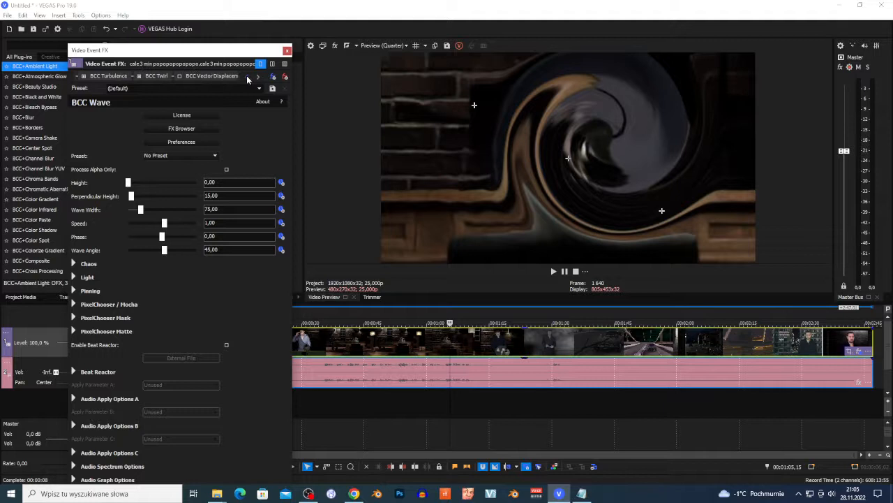
click(247, 78)
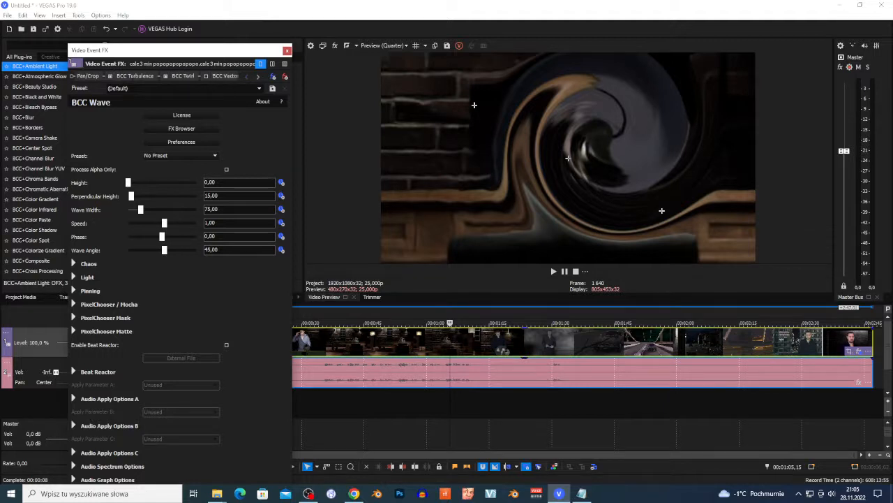
click(166, 79)
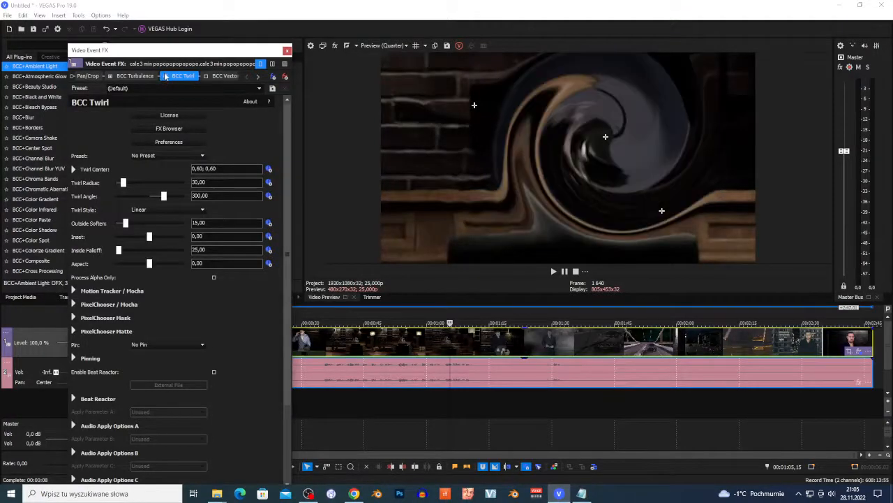
click(166, 76)
click(143, 76)
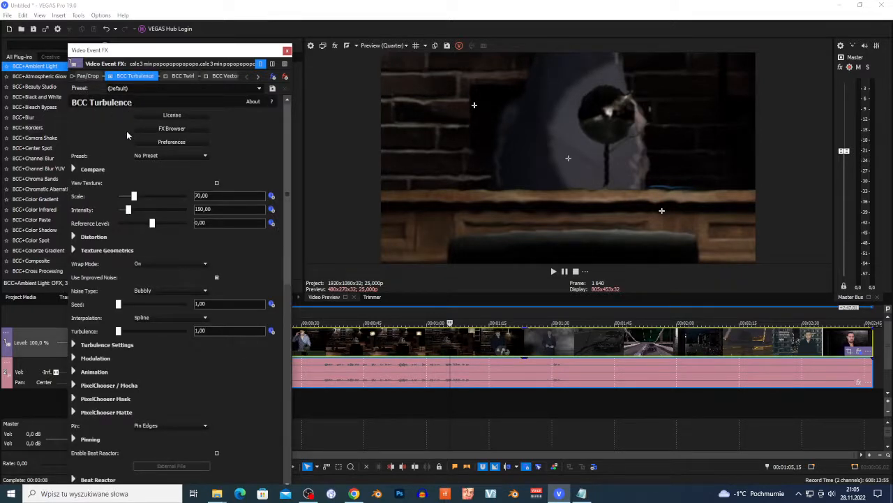
Apply the A Touch of Zoom Noise.bsp preset to BCC Turbulence and look through its parameters
click(174, 156)
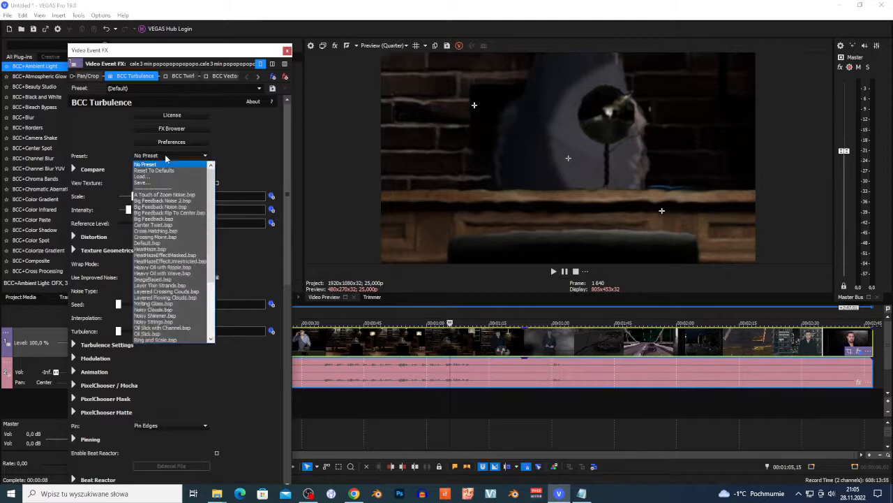
scroll(185, 258, down, 2)
scroll(187, 255, up, 5)
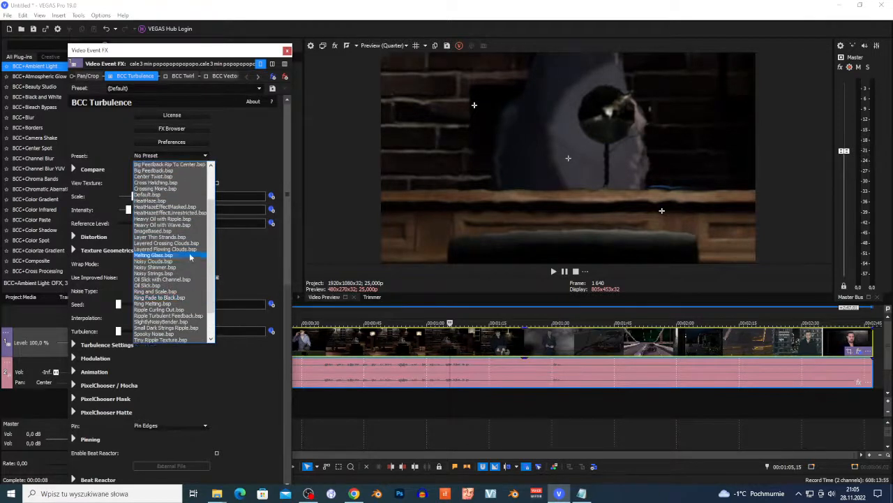
click(167, 195)
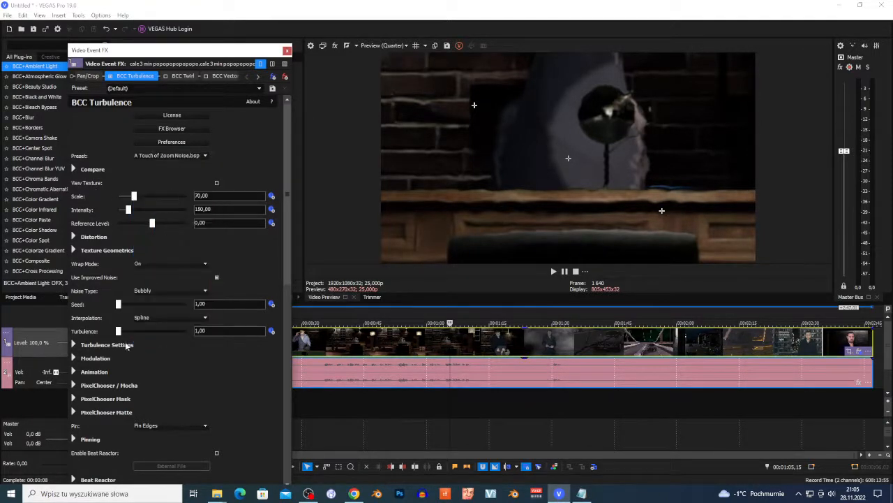
scroll(111, 397, down, 2)
scroll(102, 430, down, 1)
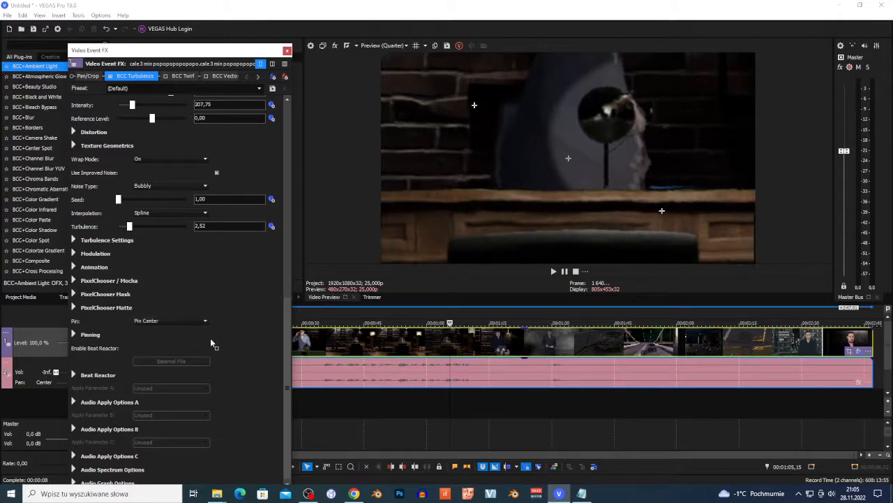
scroll(238, 195, up, 4)
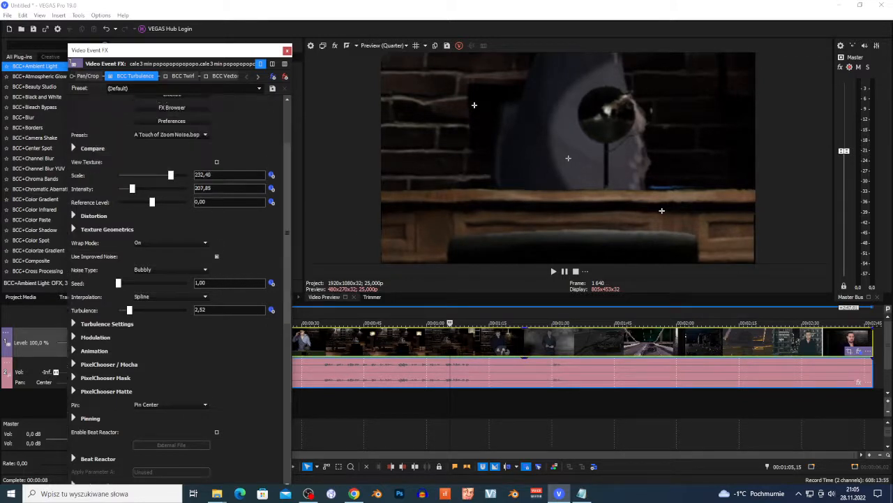
Play the clip while trying Turbulence's Big Feedback Noise 2.bsp, Big Feedback Noise.bsp, Center Twist.bsp and Cross Hatching.bsp presets, and stop the preview
click(178, 134)
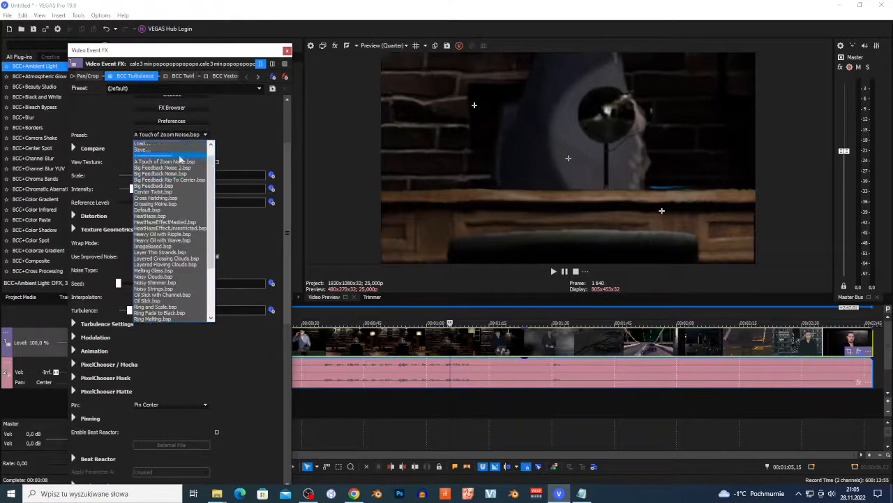
click(186, 169)
click(553, 271)
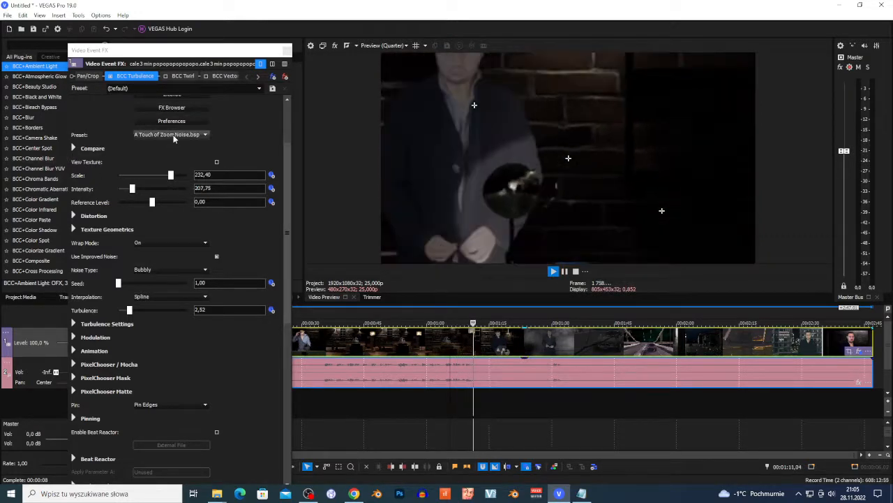
scroll(174, 138, down, 1)
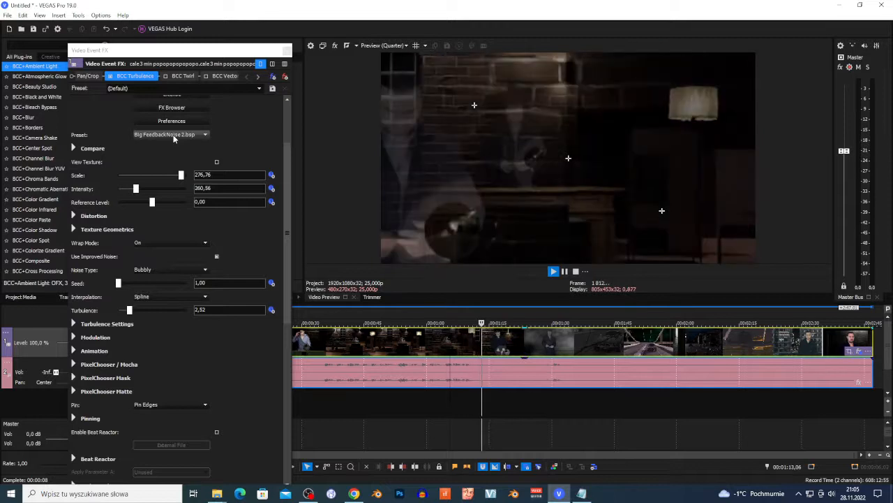
scroll(174, 139, down, 1)
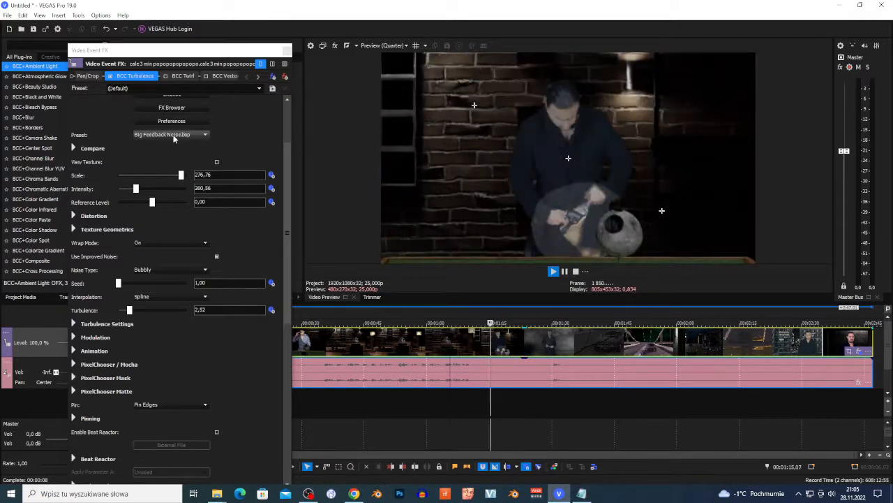
scroll(164, 136, down, 1)
scroll(163, 136, down, 1)
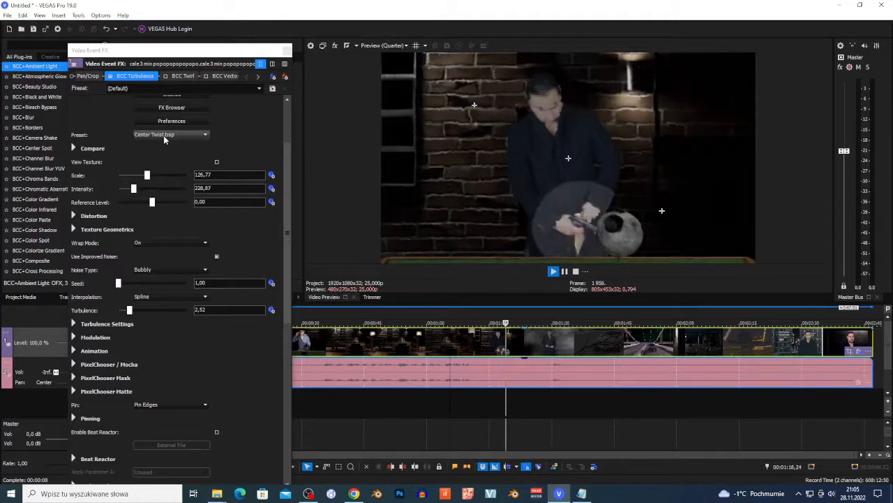
scroll(163, 135, down, 1)
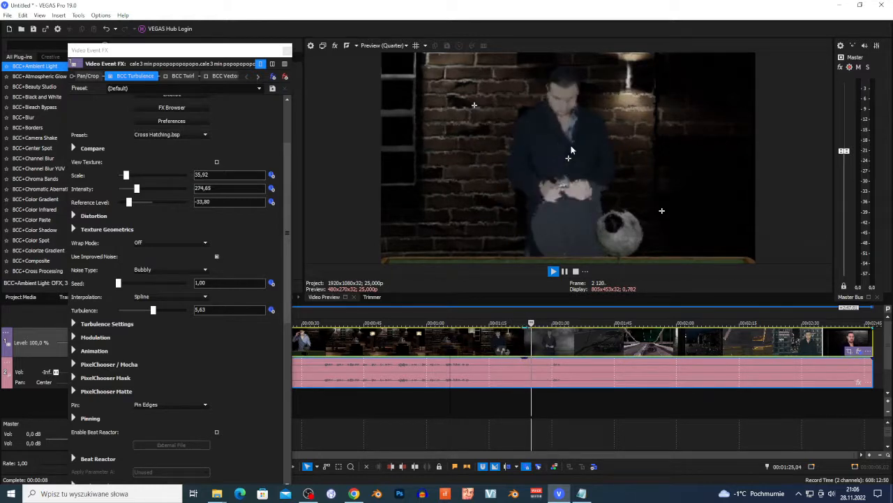
click(575, 271)
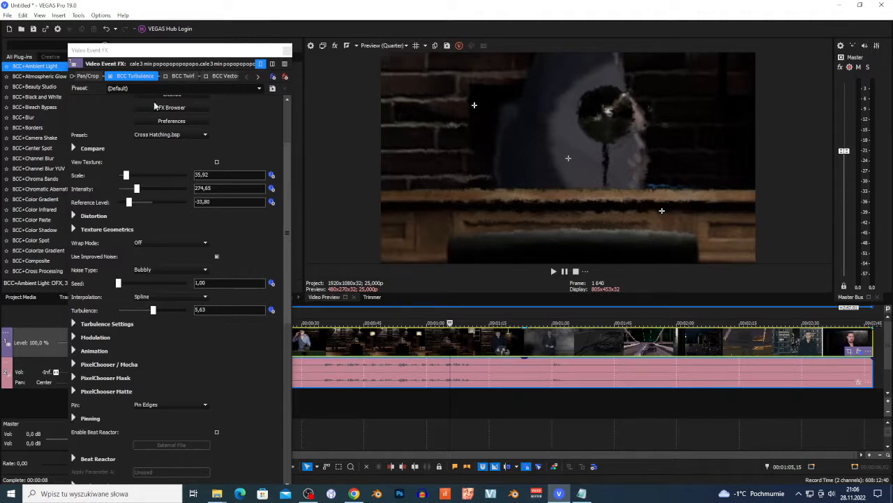
Try the Crossing Moire.bsp preset, restart the preview and compare it with Default.bsp and HeatHaze.bsp
scroll(193, 135, down, 1)
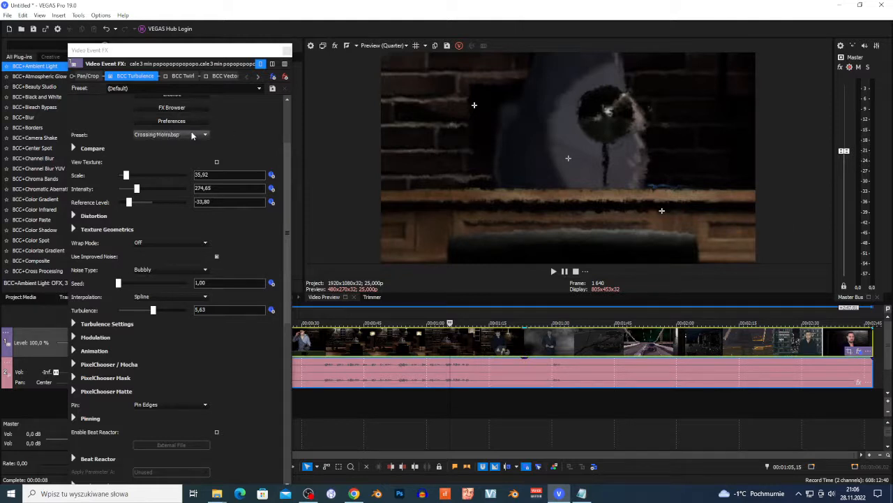
click(552, 270)
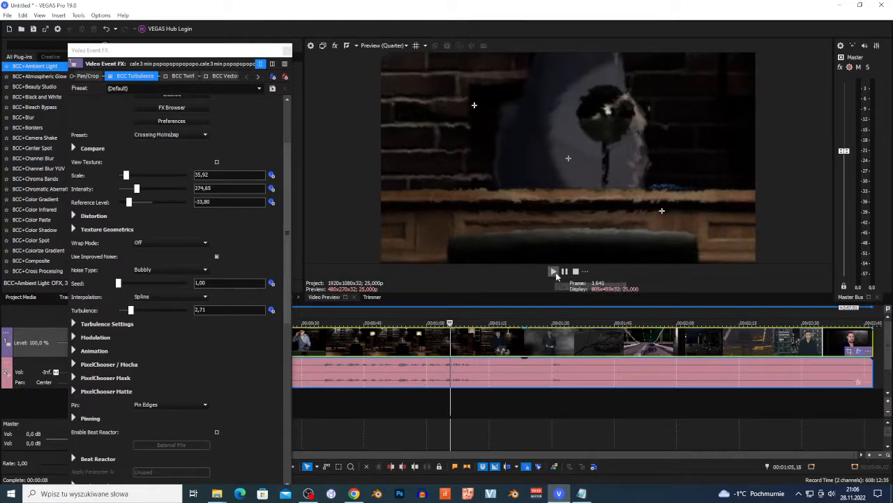
scroll(178, 137, down, 1)
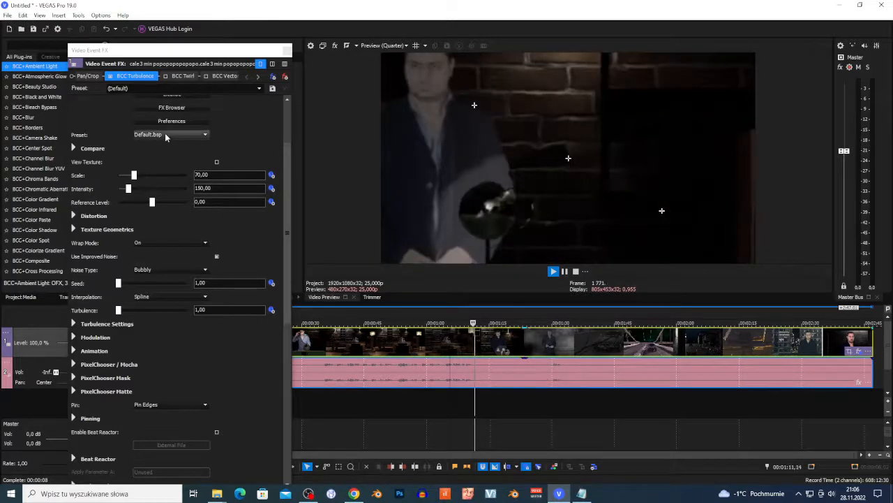
scroll(166, 136, down, 1)
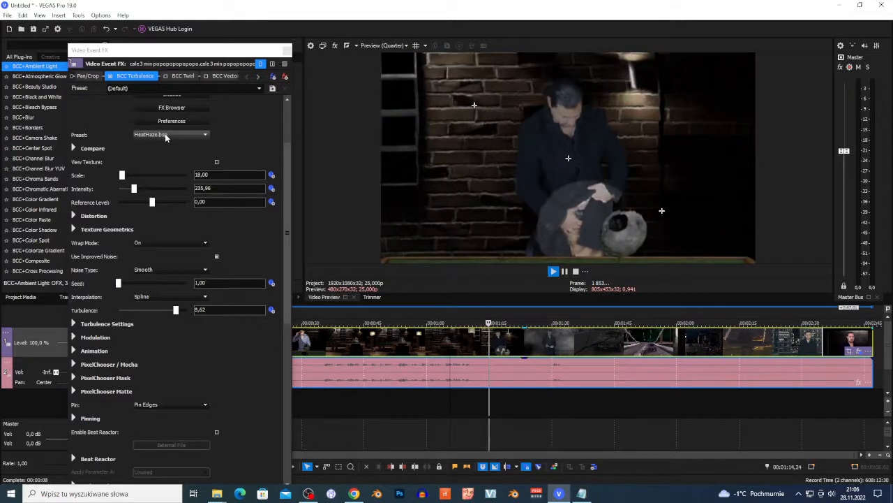
Try the HeatHazeEffectMasked.bsp and HeatHazeEffectUnrestricted.bsp presets during playback and switch Turbulence to Heavy Oil with Ripple.bsp
scroll(171, 140, down, 1)
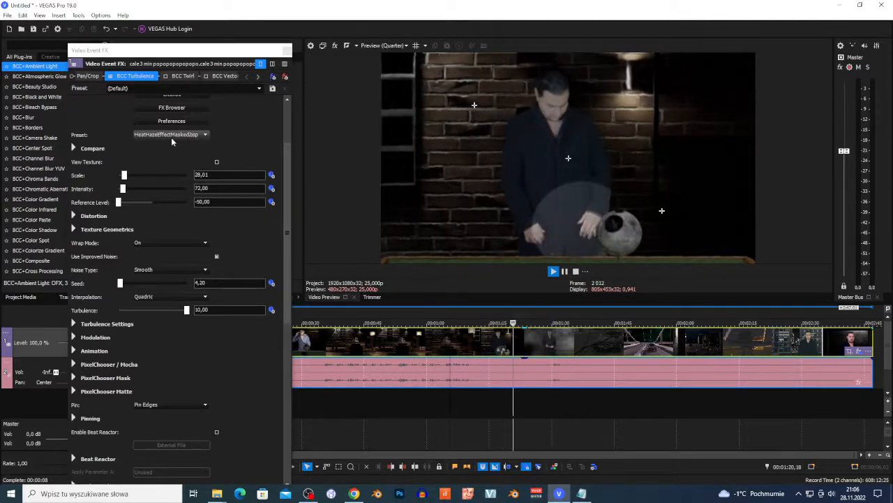
scroll(171, 137, down, 1)
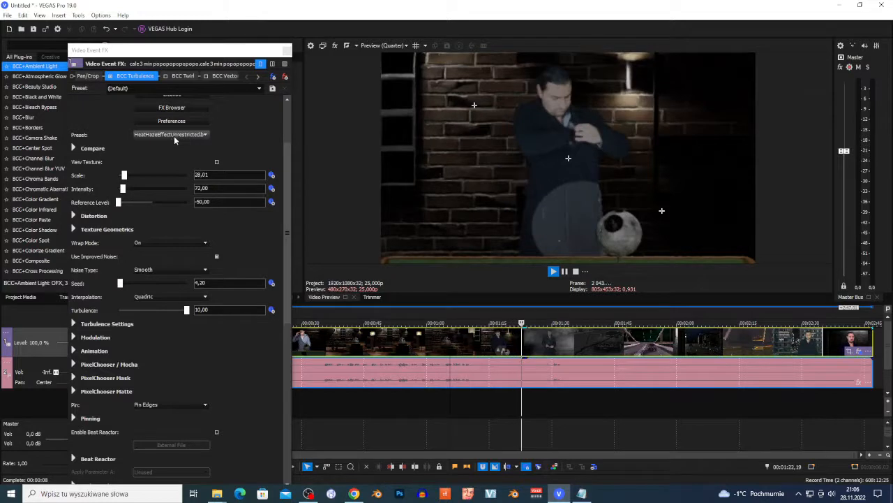
scroll(174, 135, down, 2)
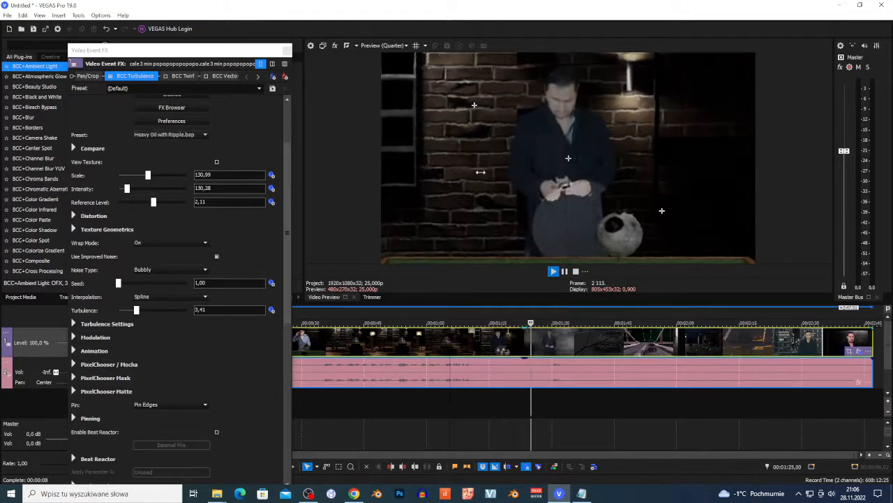
click(250, 166)
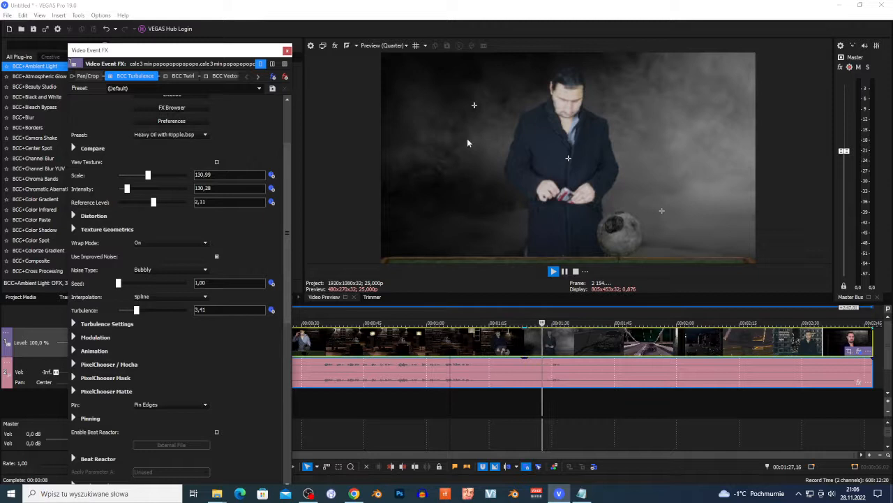
Try Turbulence's Heavy Oil with Wave.bsp and ImageBased.bsp presets, set the latter's Intensity to 986,39, and stop the preview
scroll(165, 136, down, 1)
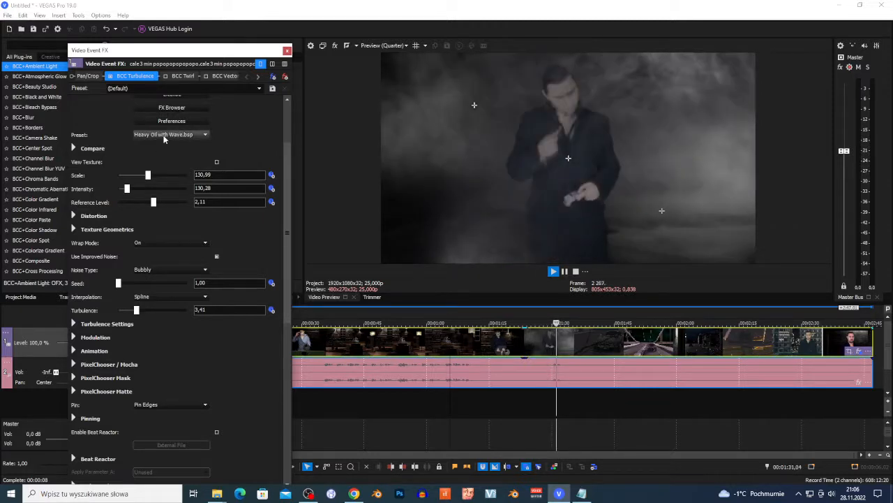
scroll(165, 136, down, 1)
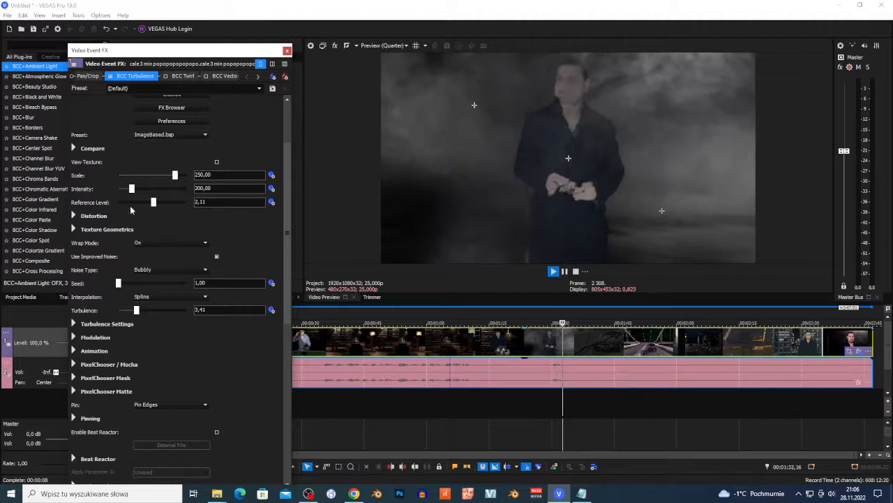
drag(131, 188, 185, 190)
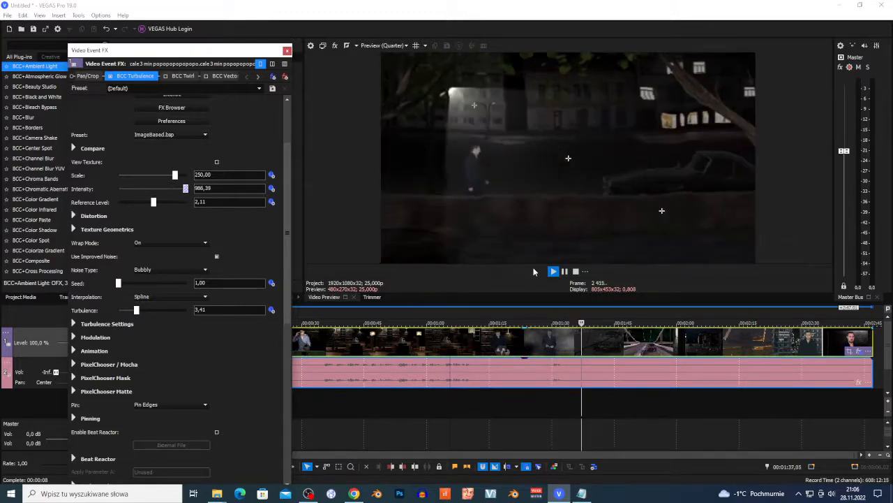
click(554, 274)
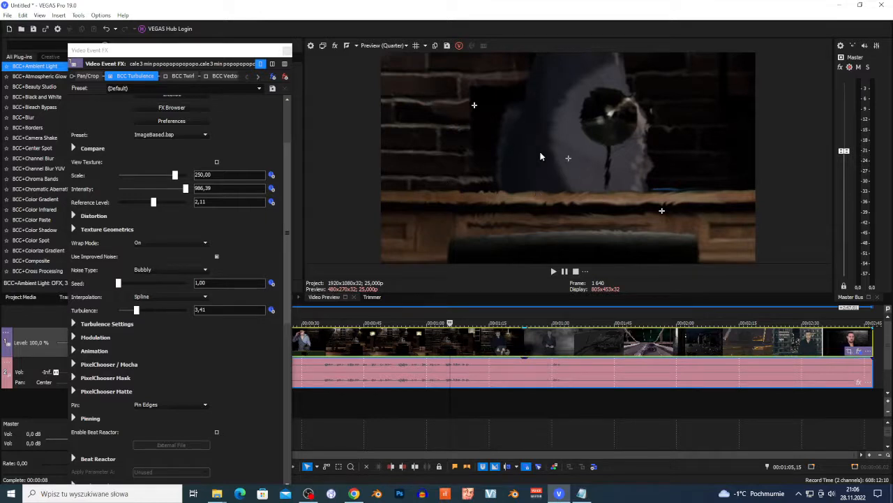
Switch Turbulence to the Layer Thin Strands.bsp preset, play the clip and set Intensity to 1000
scroll(173, 138, down, 1)
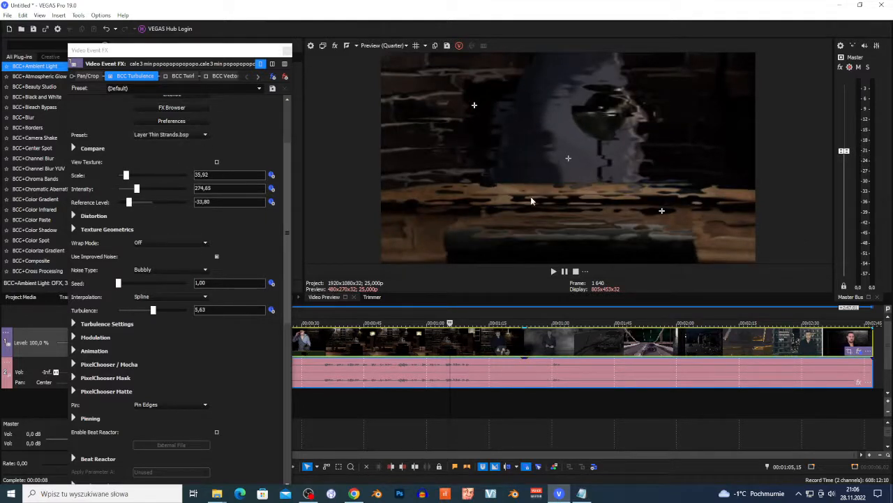
click(559, 273)
click(169, 190)
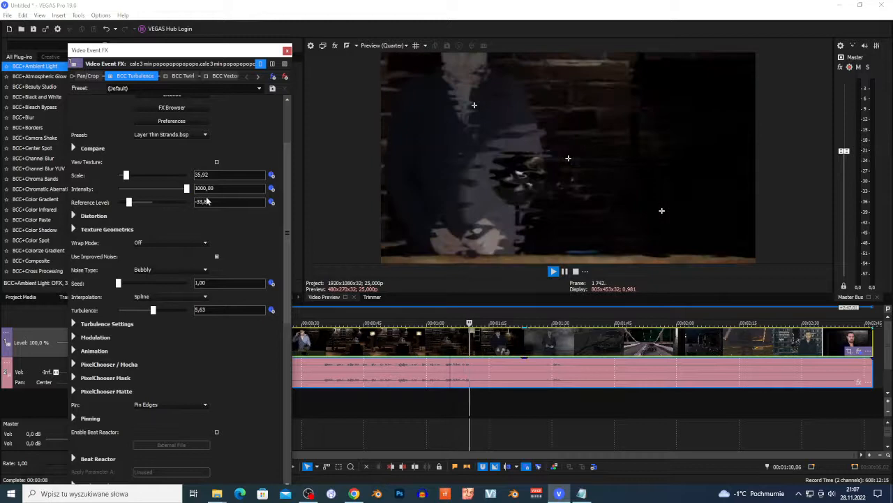
drag(171, 195, 212, 201)
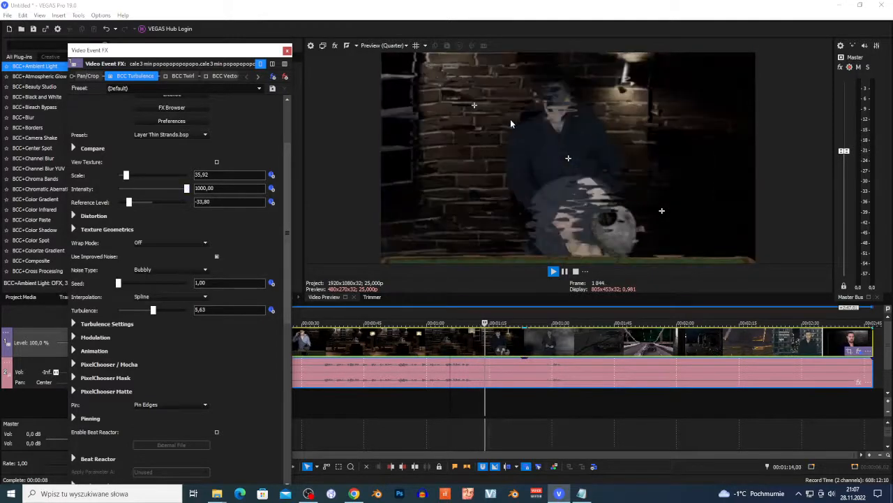
Try the Layered Crossing Clouds.bsp preset with Intensity at 1000, replay the clip from the start position and stop the preview
scroll(180, 138, down, 1)
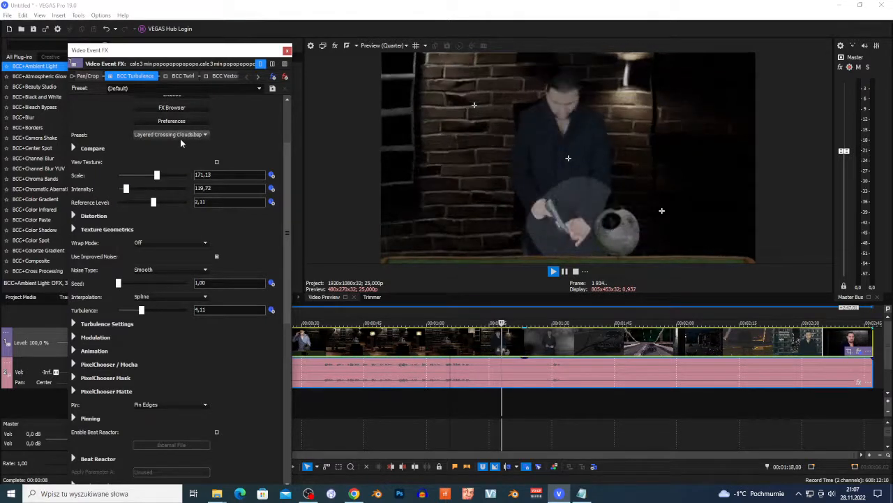
drag(127, 189, 195, 199)
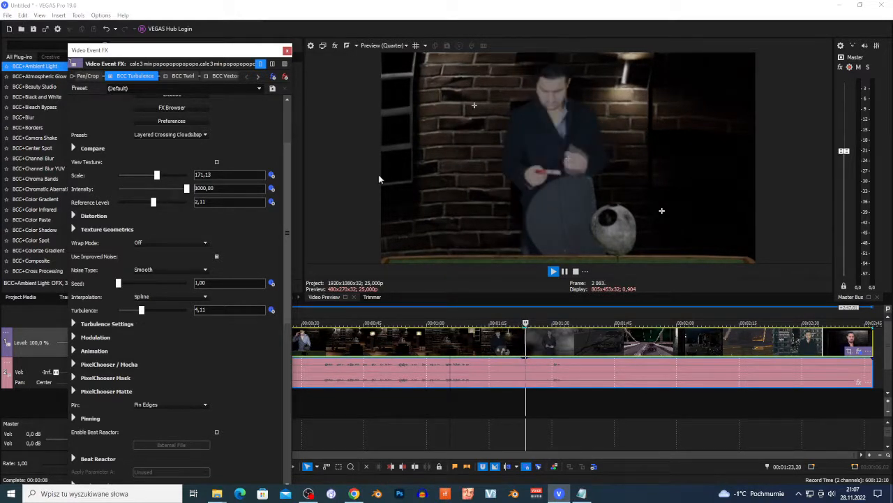
click(575, 271)
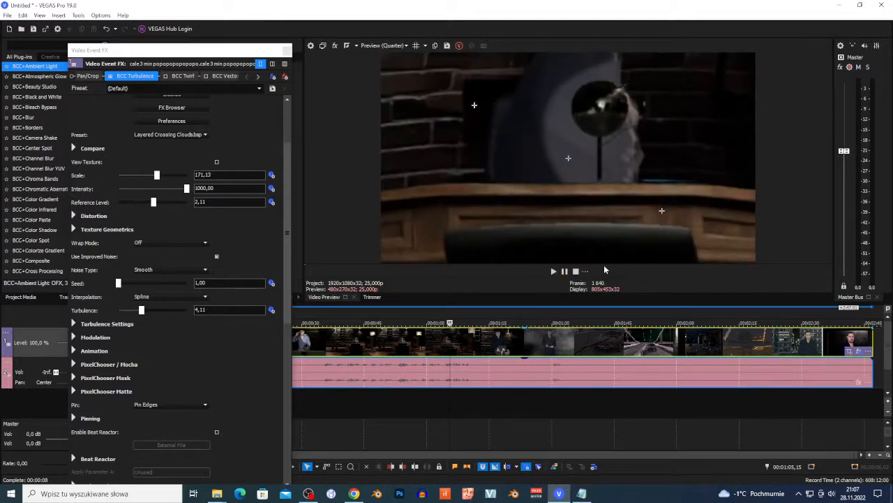
click(554, 273)
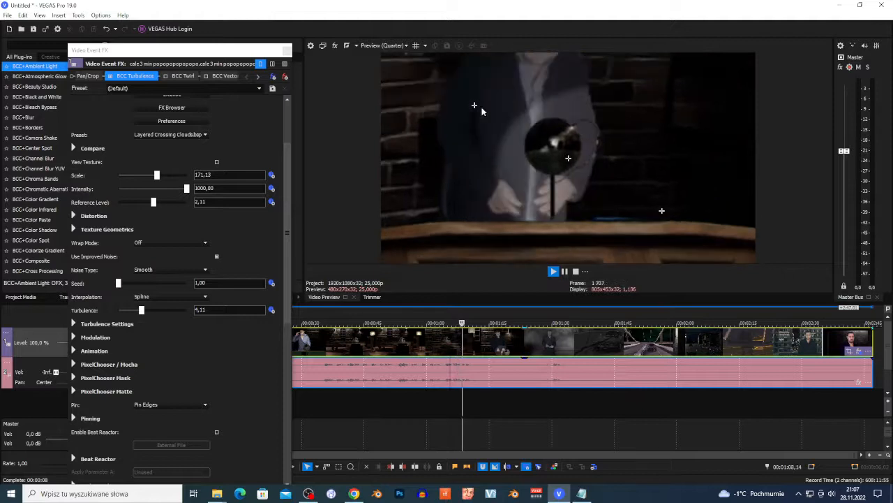
click(575, 271)
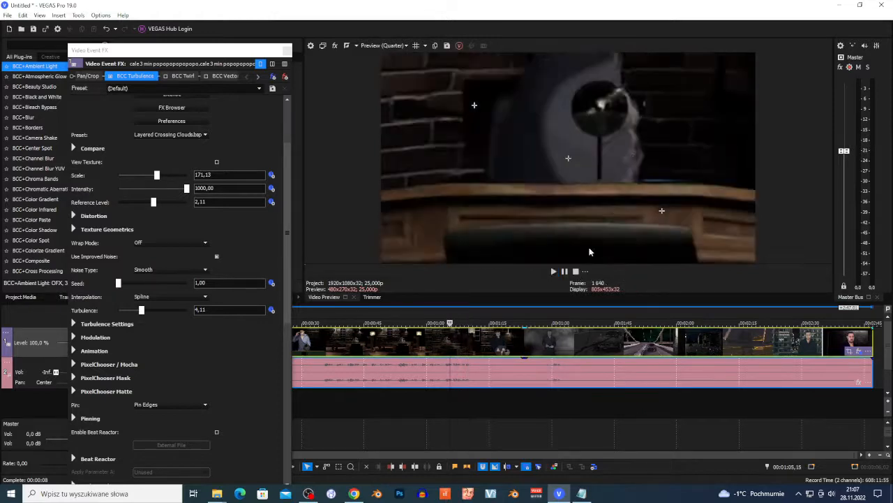
Play the clip through the Layered Flowing Clouds.bsp, Noisy Clouds.bsp, Noisy Shimmer.bsp and Noisy Strings.bsp presets, and set Noisy Strings' Intensity to 1000
scroll(164, 136, down, 1)
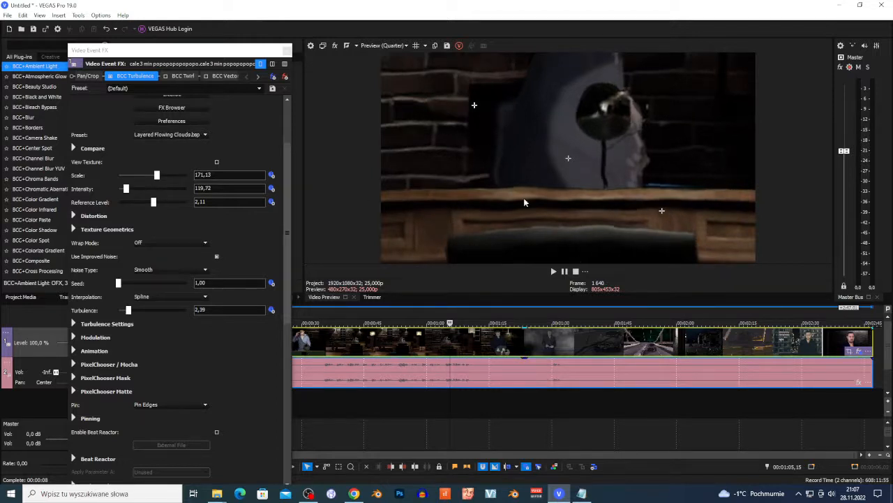
click(553, 271)
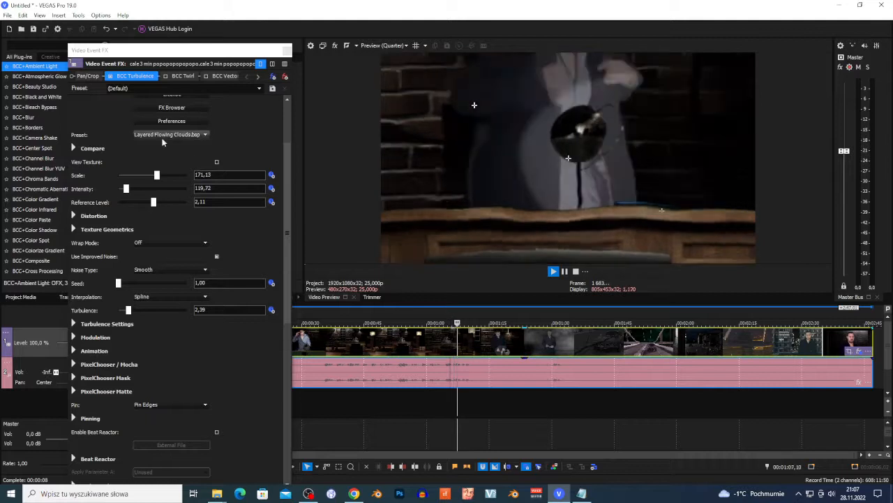
scroll(164, 143, down, 3)
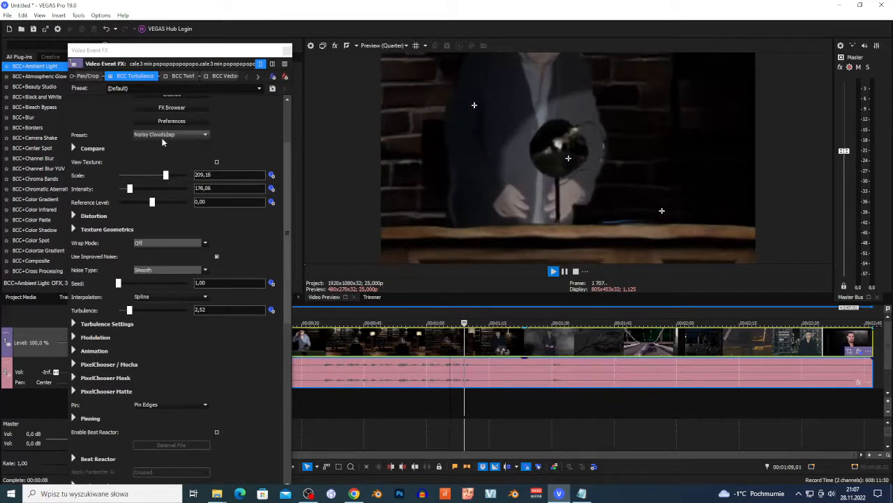
scroll(161, 142, down, 1)
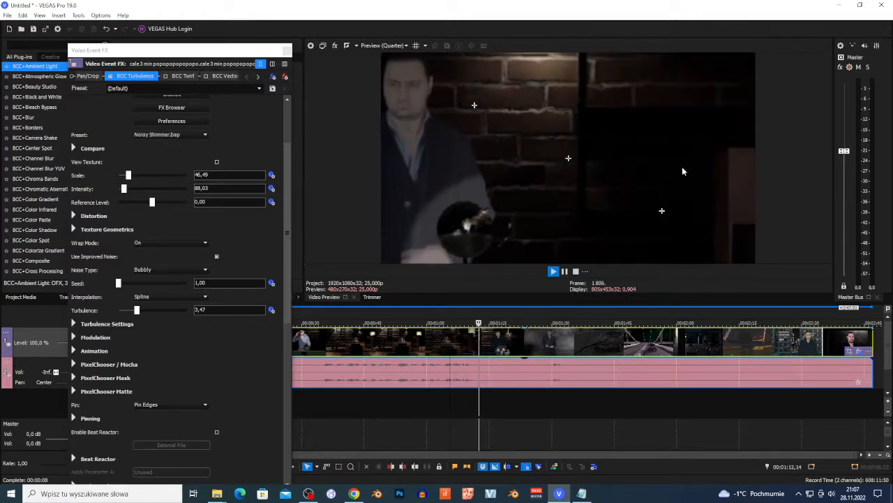
scroll(150, 137, down, 1)
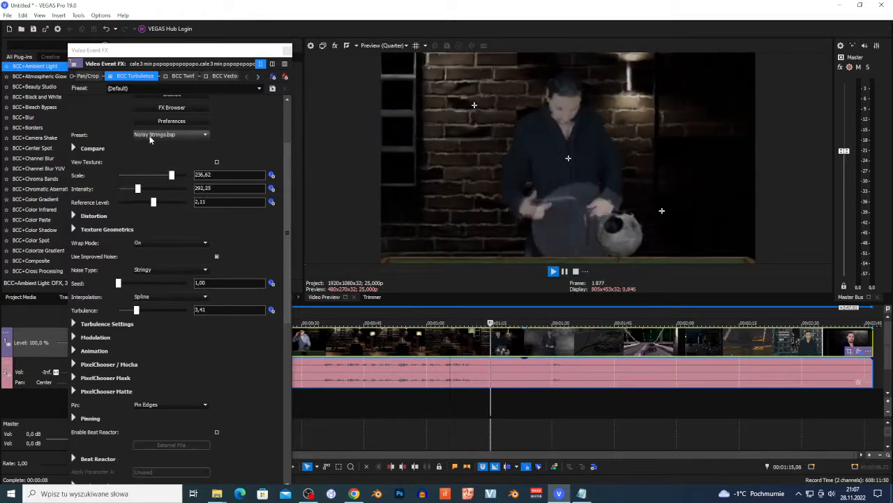
drag(139, 189, 186, 189)
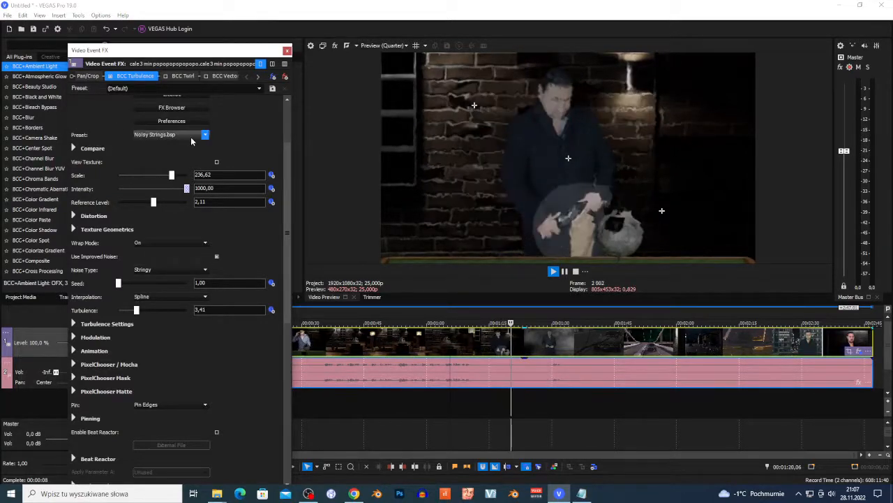
Apply Oil Slick with Channel.bsp with Intensity 1000, restart the preview, expand Turbulence Settings, and set Sub Scaling 500, Turbulence Aspect 523,76 and Scale 112,25
scroll(191, 138, down, 1)
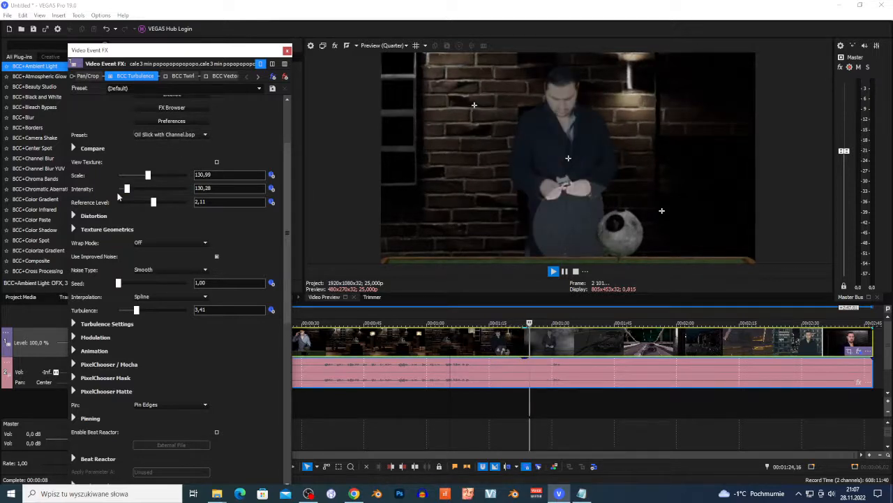
drag(127, 189, 187, 190)
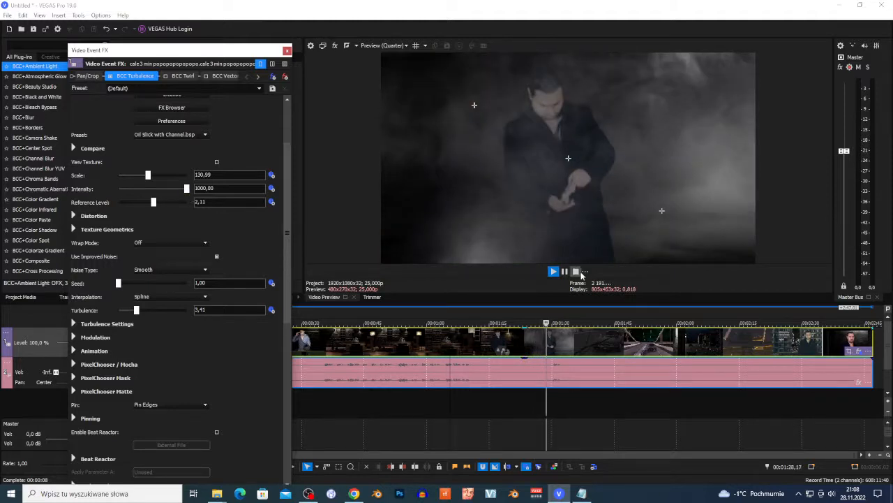
click(554, 271)
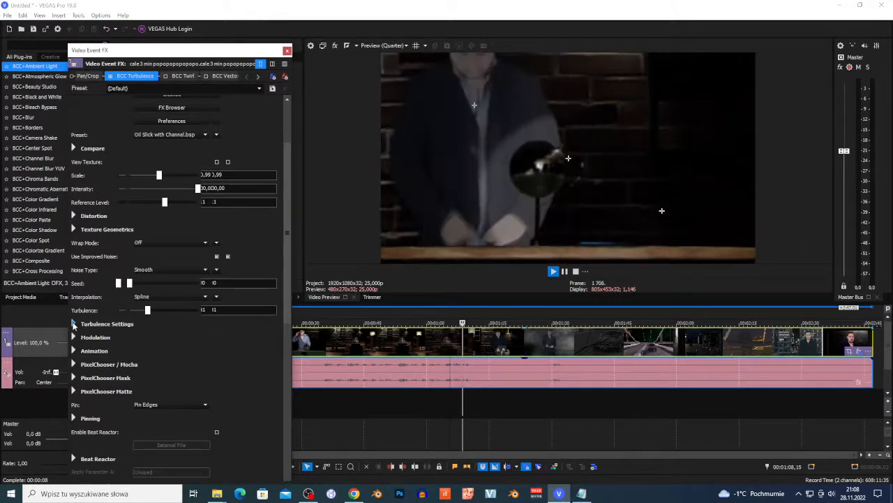
click(74, 323)
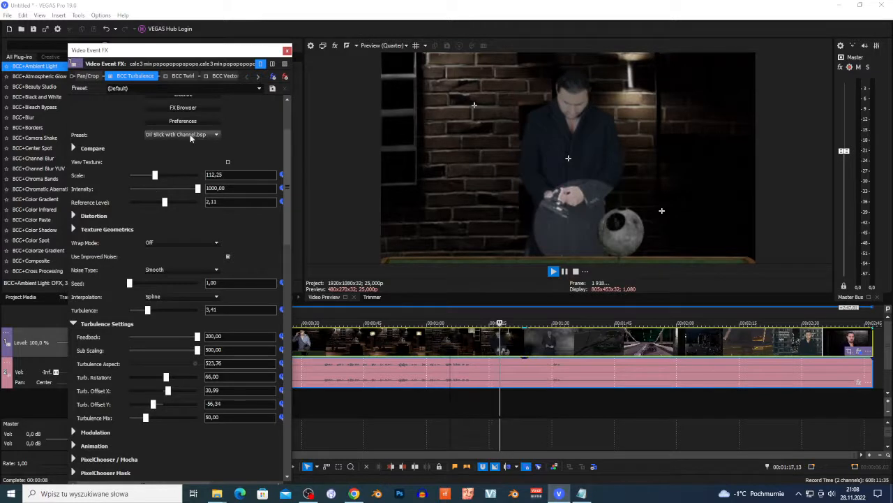
Try the Oil Slick.bsp, Ring Fade to Black.bsp and RingMelting.bsp presets, restarting the preview for RingMelting.bsp
scroll(190, 134, down, 1)
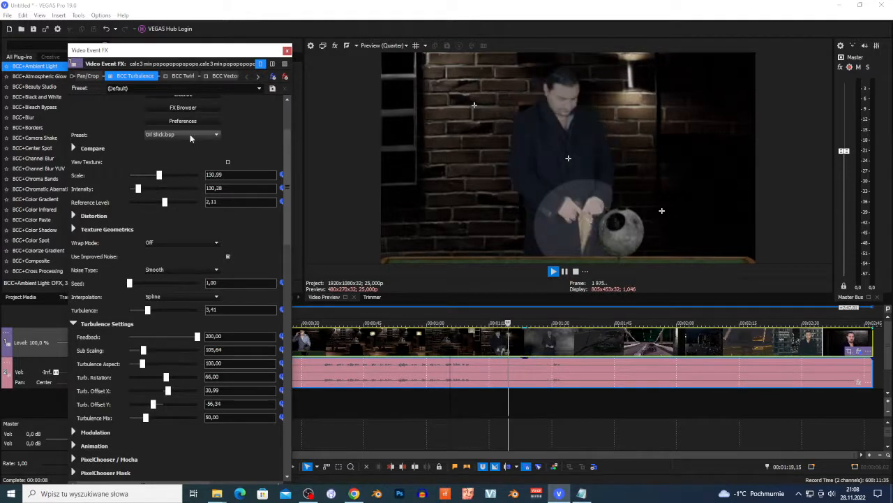
scroll(189, 135, down, 1)
scroll(189, 135, down, 1)
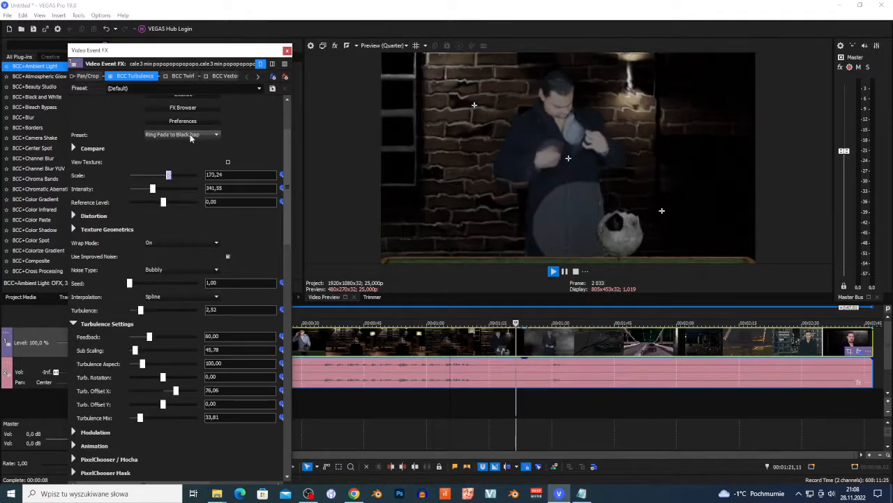
click(575, 271)
scroll(183, 134, down, 1)
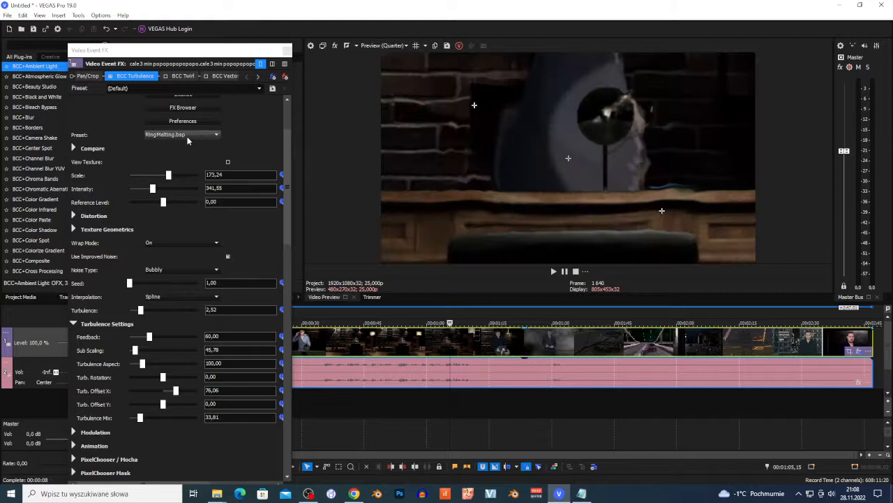
click(556, 271)
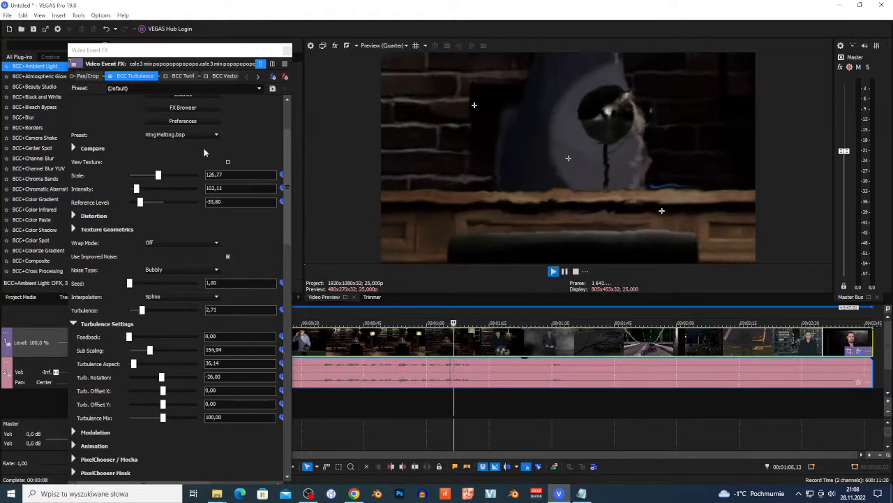
Preview Ripple Curling Out.bsp at Intensity 1000, Ripple Turbulent Feedback.bsp, and SlightlyNoisyBender.bsp at Intensity 1000 during playback
scroll(173, 136, down, 1)
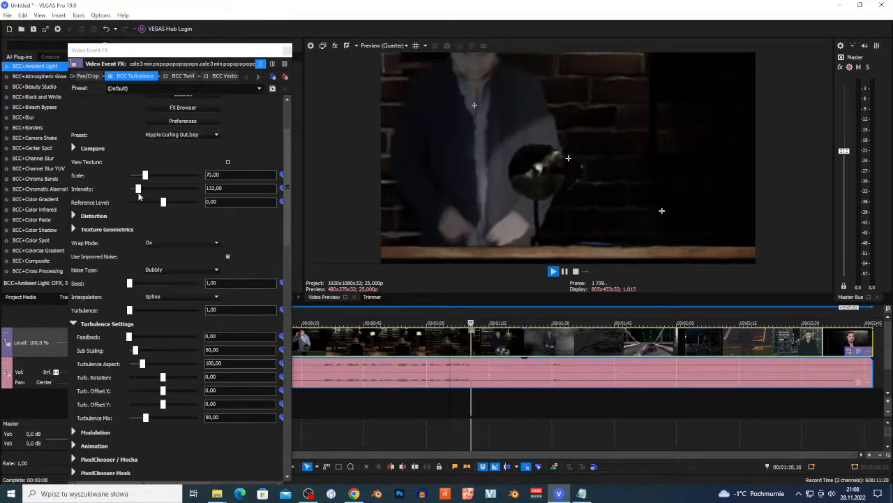
drag(138, 189, 210, 202)
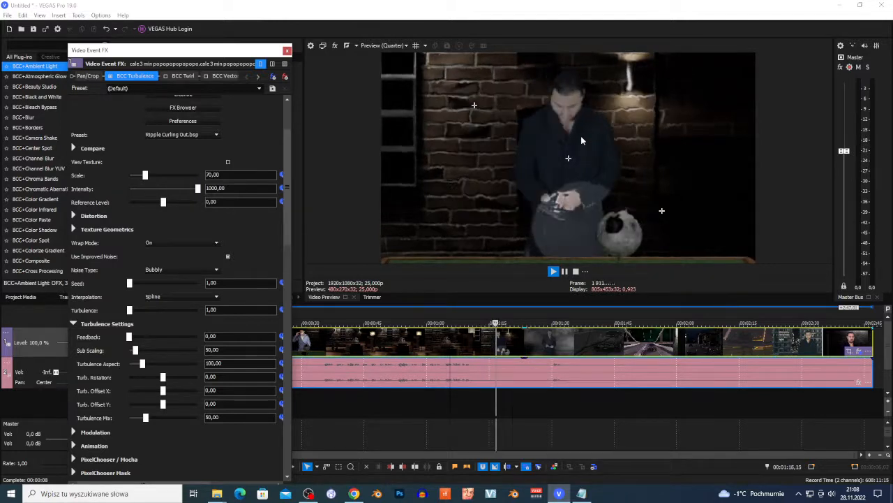
scroll(170, 135, down, 1)
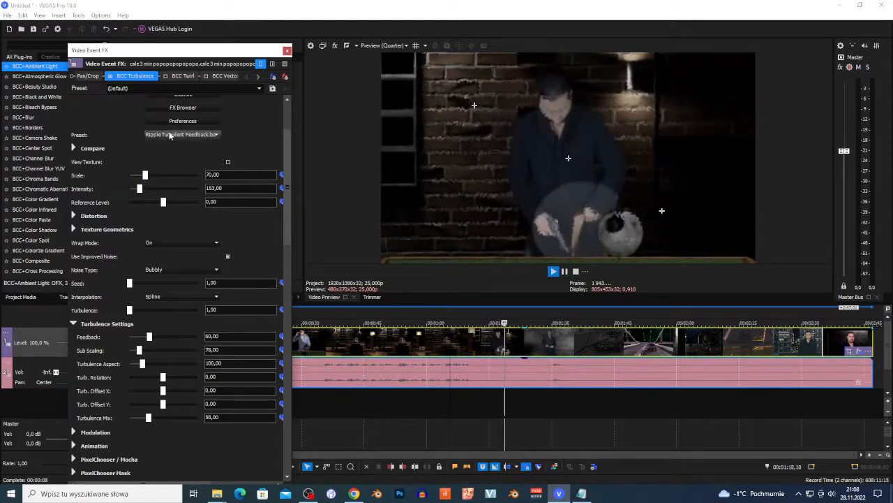
scroll(169, 135, down, 1)
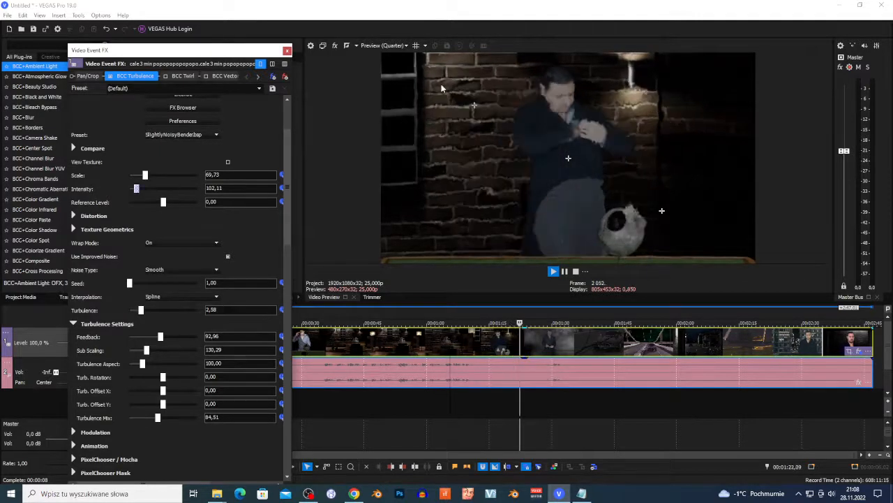
drag(136, 188, 228, 201)
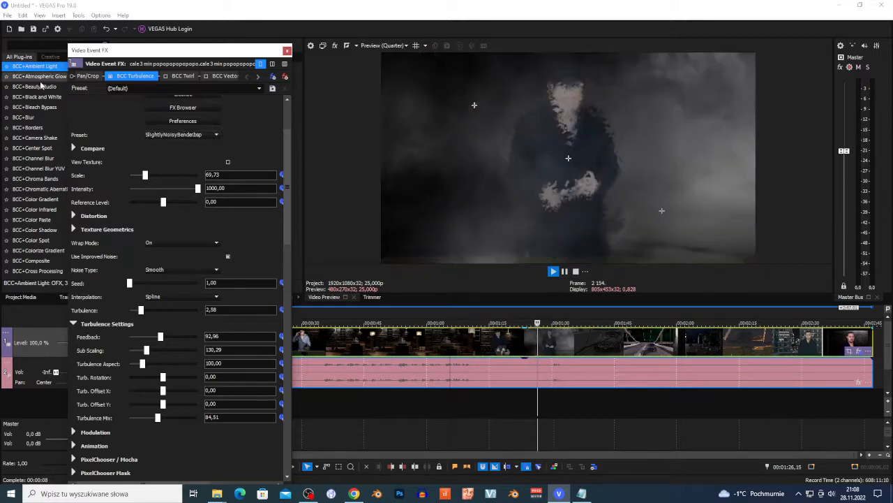
Try the Small Dark Strings Ripple.bsp and Spooky Noise.bsp presets during playback and switch Turbulence to Tiny Ripple Texture.bsp
scroll(125, 139, up, 1)
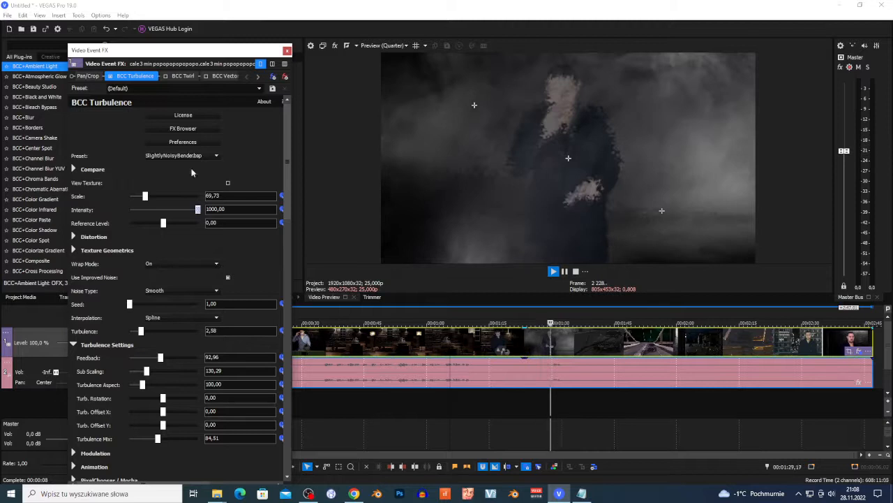
scroll(187, 159, down, 1)
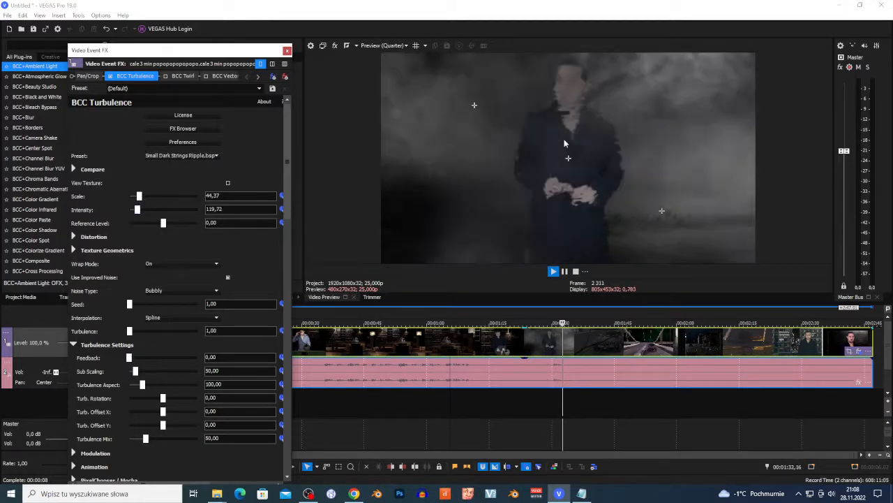
scroll(183, 156, down, 1)
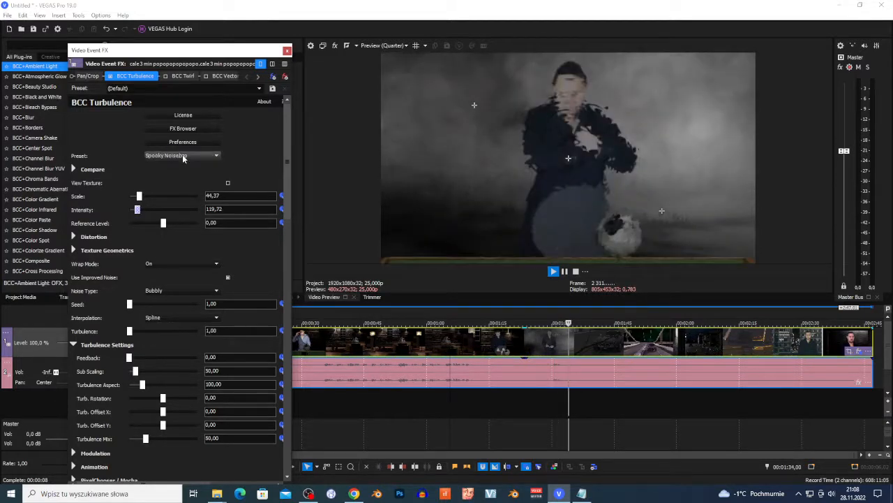
scroll(182, 155, down, 1)
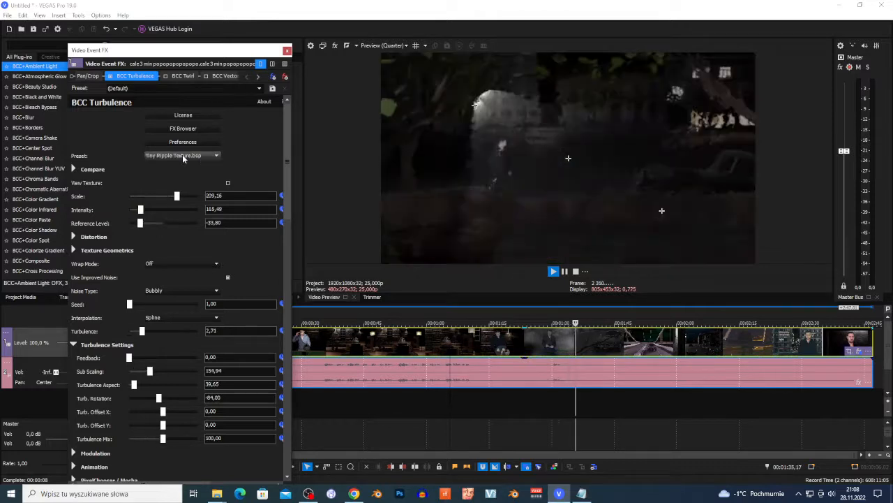
Try the Turbulence presets TurbGradientZoom.bsp, TurbulentOnTop PC.bsp and Wave Hypno Zoom.bsp, previewing Wave Hypno Zoom.bsp in playback
click(576, 273)
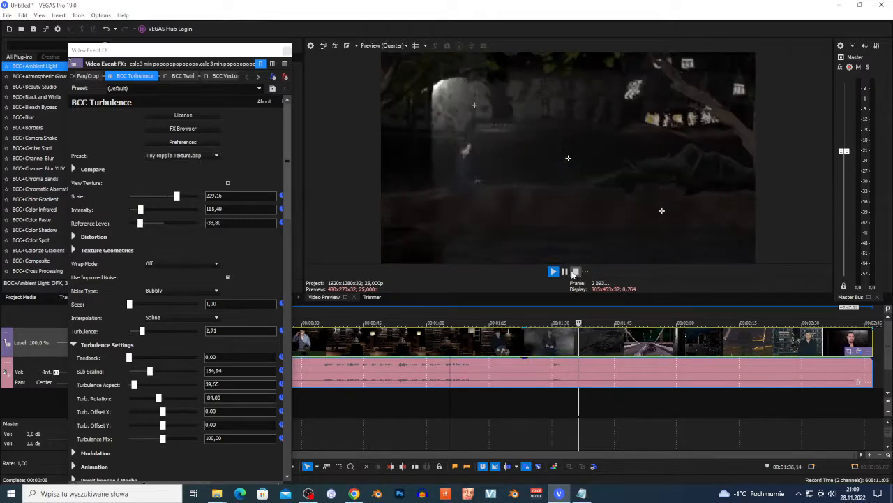
scroll(172, 158, down, 1)
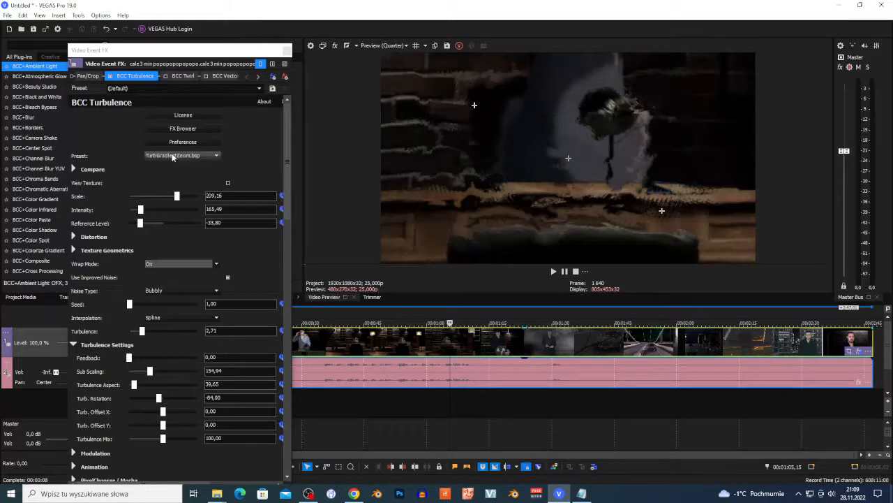
scroll(173, 157, down, 1)
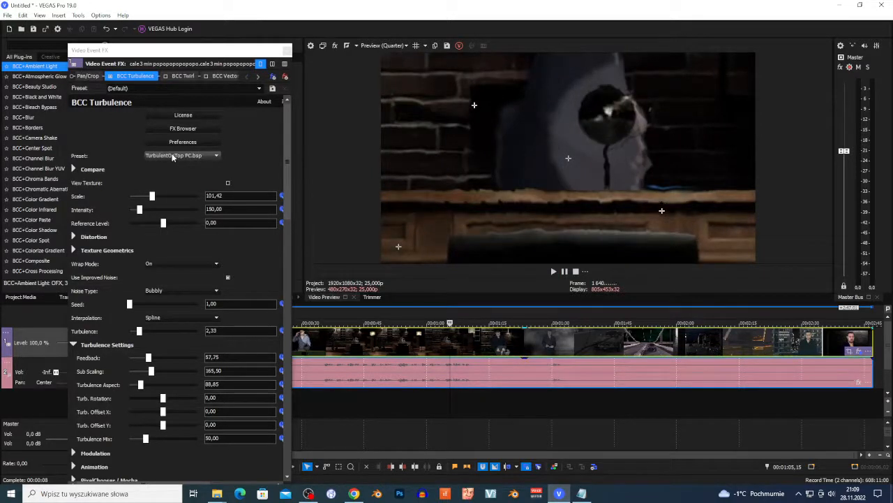
scroll(173, 157, down, 1)
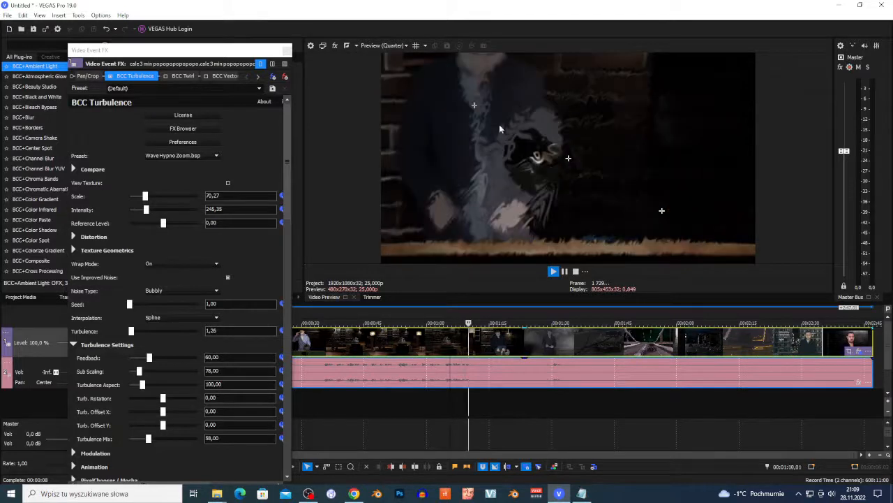
click(576, 271)
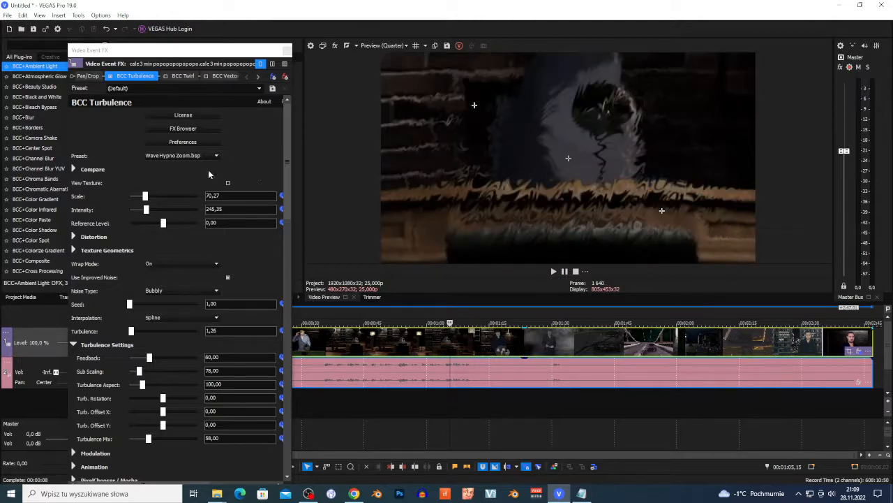
Preview the Wide Wobble.bsp Turbulence preset, then set Intensity to 904,76 and Reference Level to 50
scroll(164, 155, down, 2)
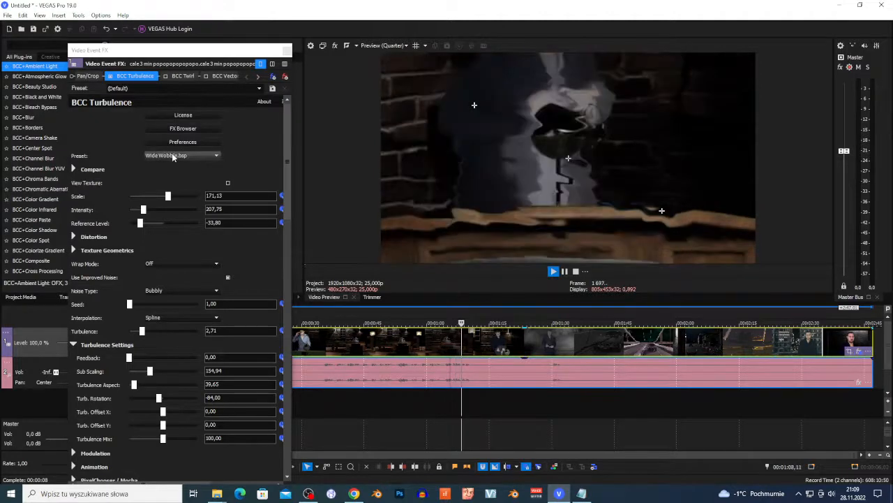
click(575, 272)
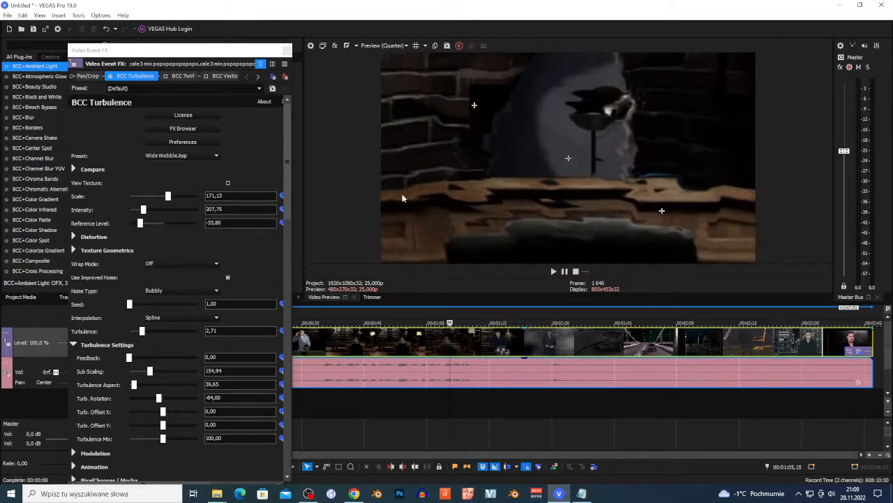
drag(144, 210, 191, 215)
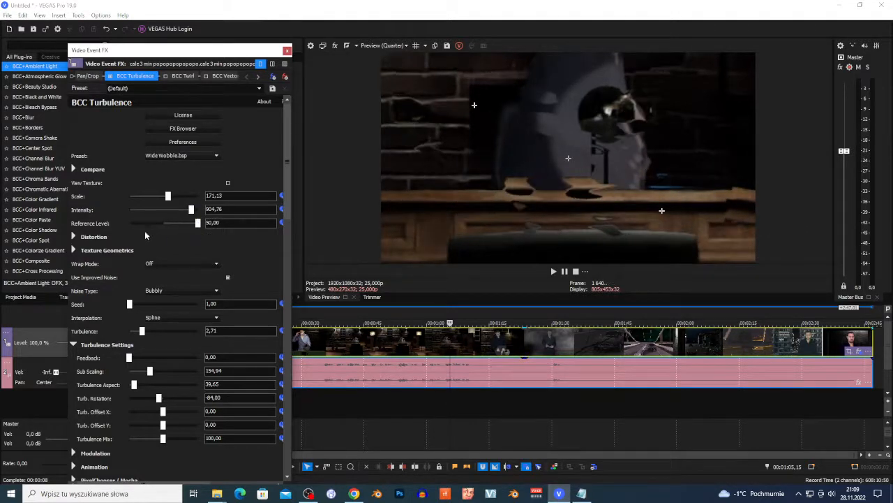
Expand the Distortion settings of BCC Turbulence and set Master to -1000
click(72, 235)
click(73, 235)
click(72, 235)
click(74, 235)
click(73, 237)
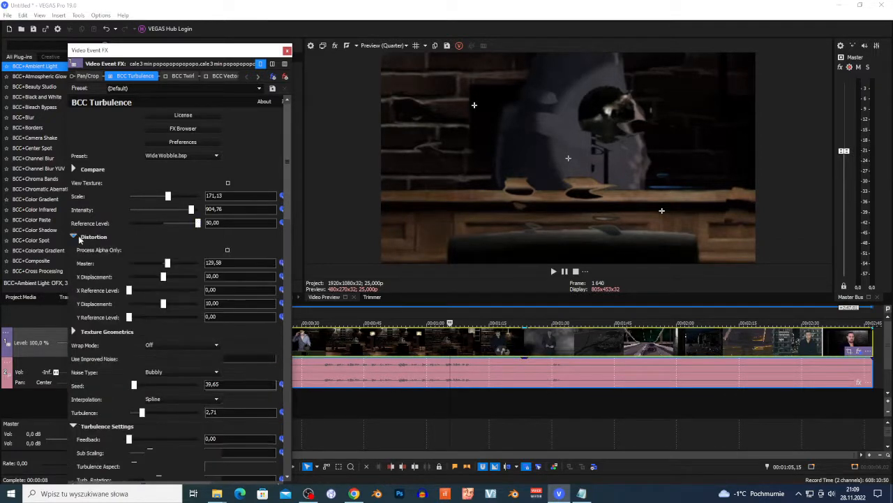
drag(192, 264, 131, 267)
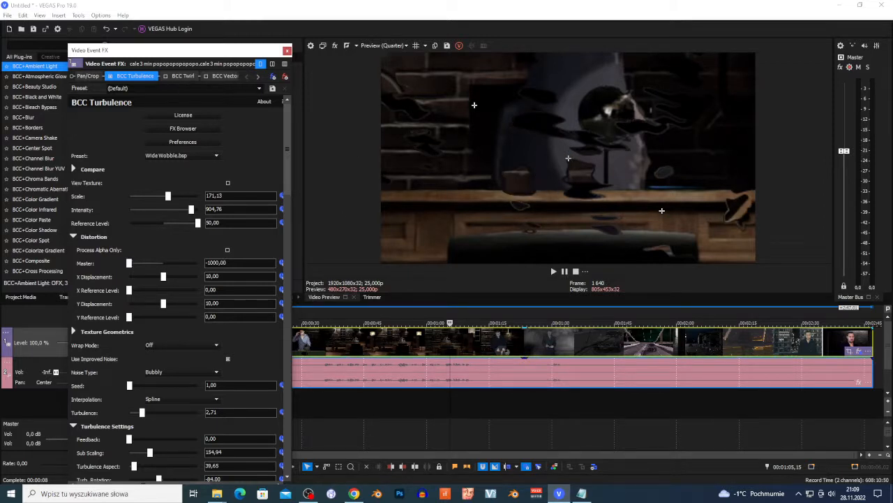
Enable BCC Twirl in place of BCC Turbulence and move the twirl center to about 0,50; 0,54
click(181, 76)
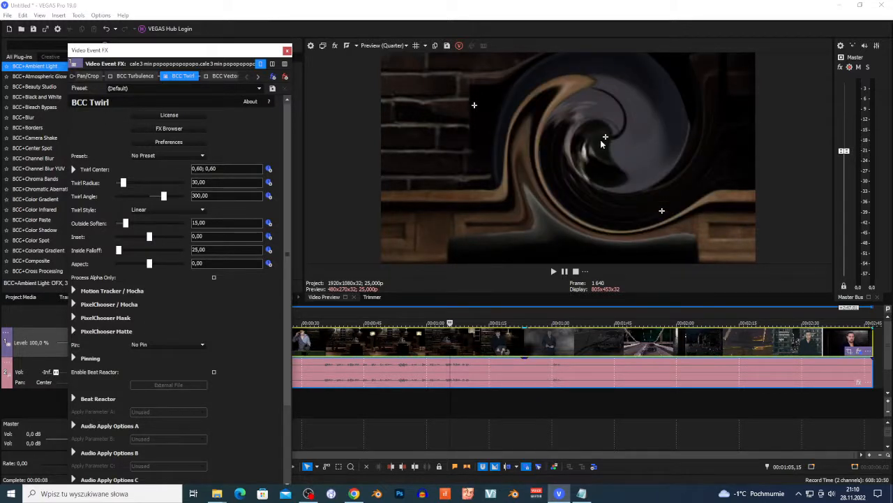
drag(605, 139, 567, 149)
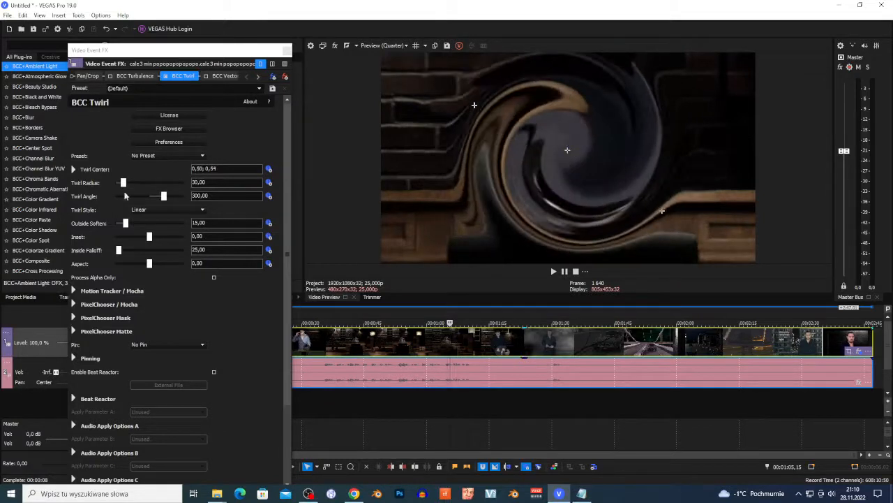
Preview the Twirl presets AltDefault.bsp, Default.bsp, DrTBigEmbossTwirl PC.bsp, Inset.bsp, largeRadiusEdgPinned.bsp and narrow.bsp during playback
click(157, 156)
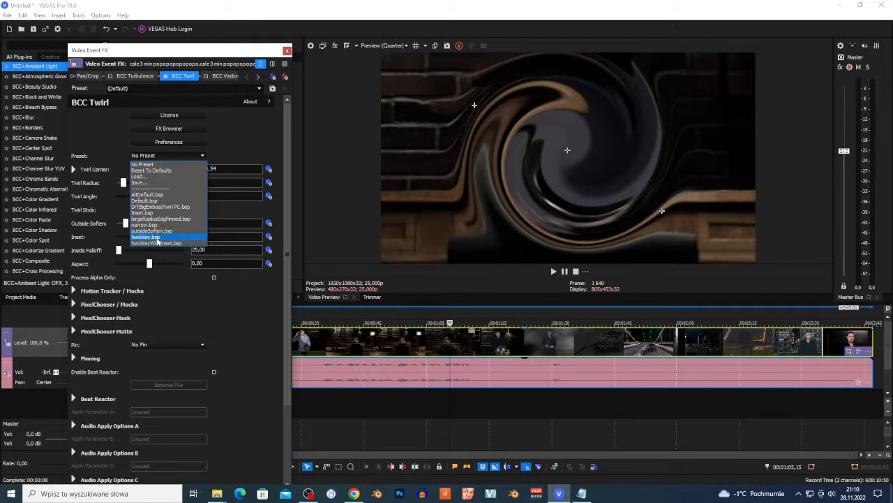
click(148, 195)
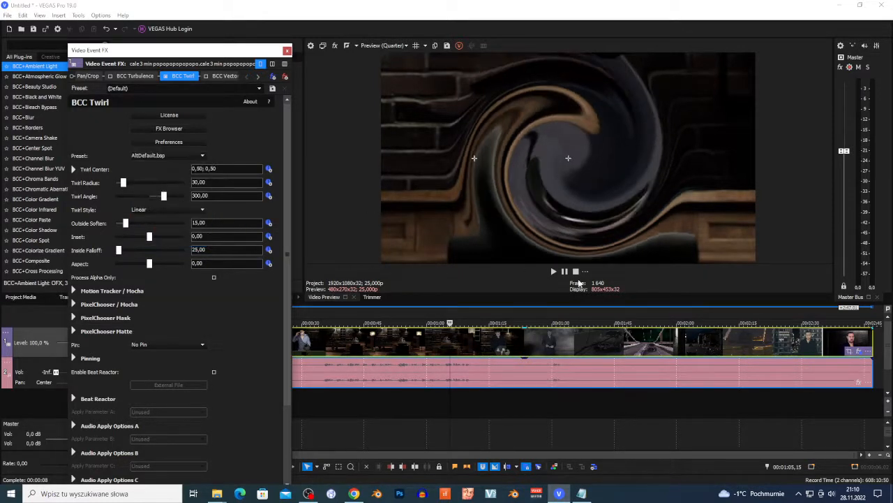
click(553, 272)
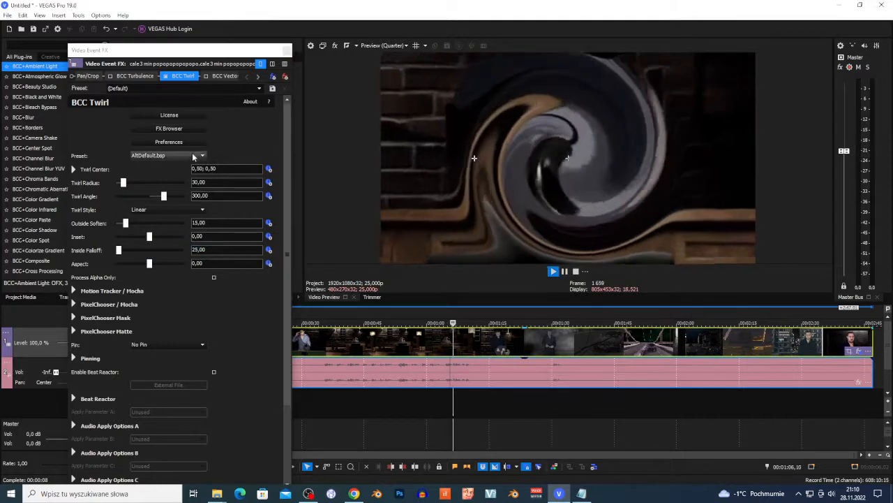
scroll(185, 157, down, 1)
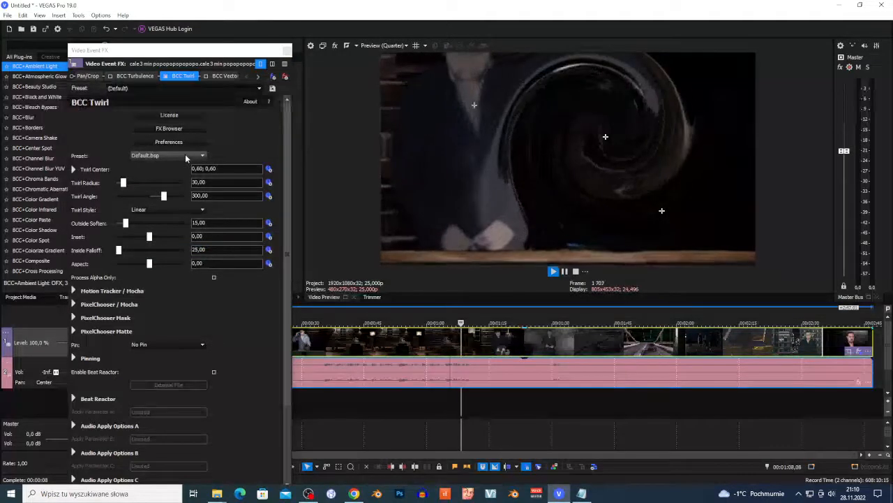
scroll(185, 158, down, 1)
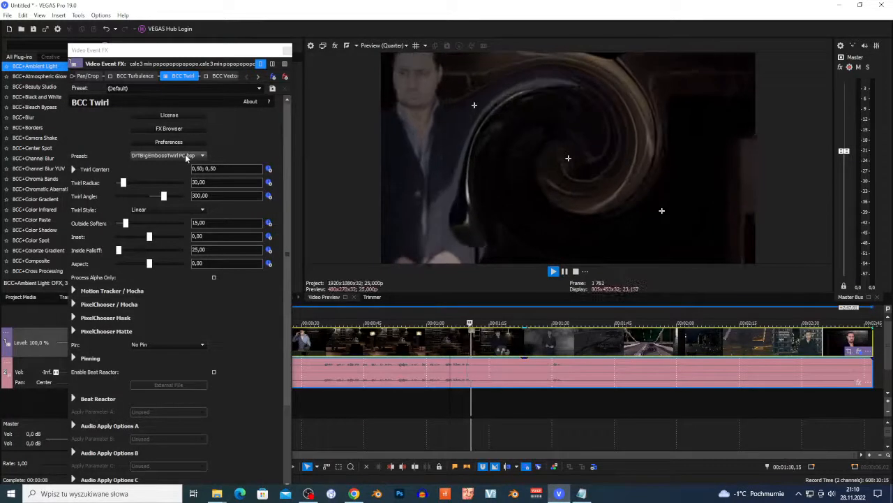
scroll(185, 157, down, 1)
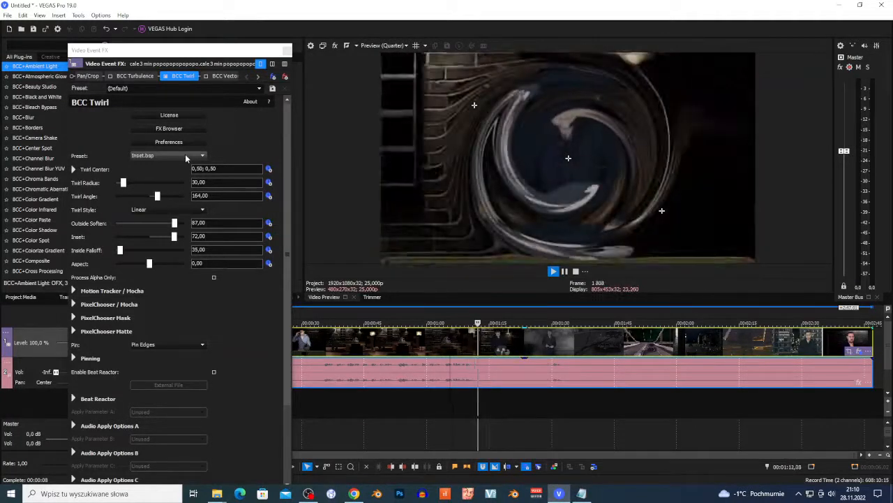
scroll(186, 158, down, 1)
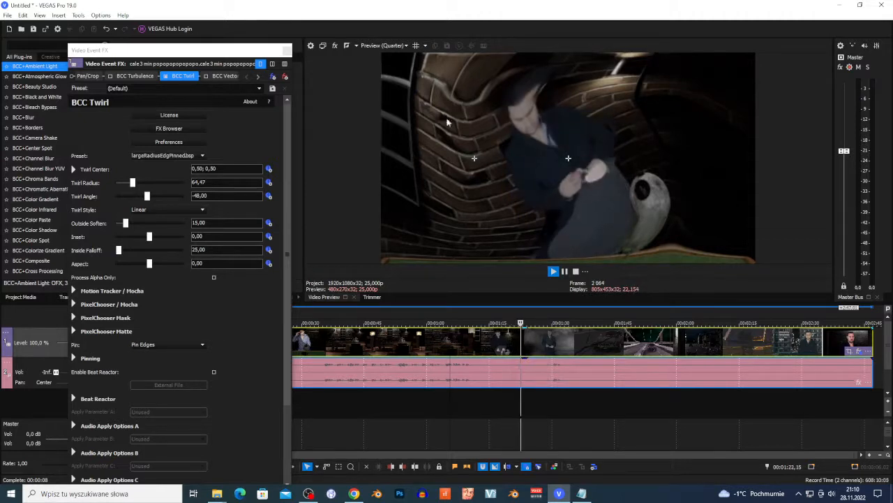
scroll(183, 157, down, 1)
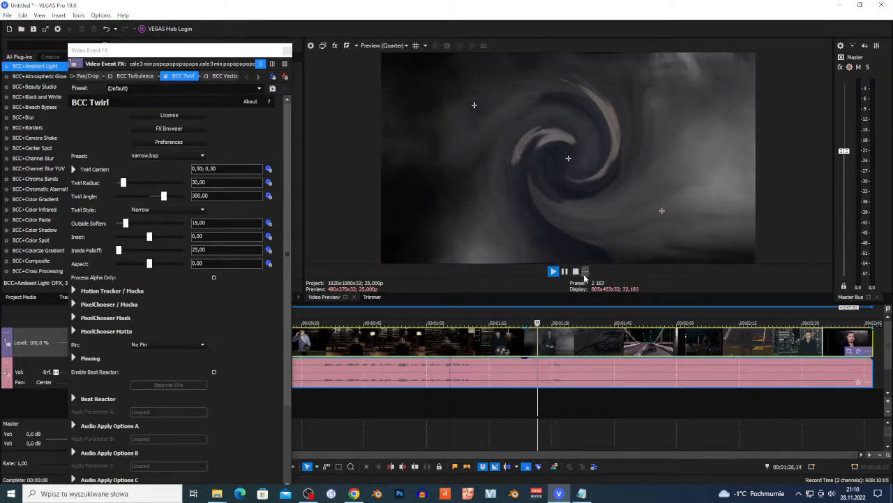
click(565, 271)
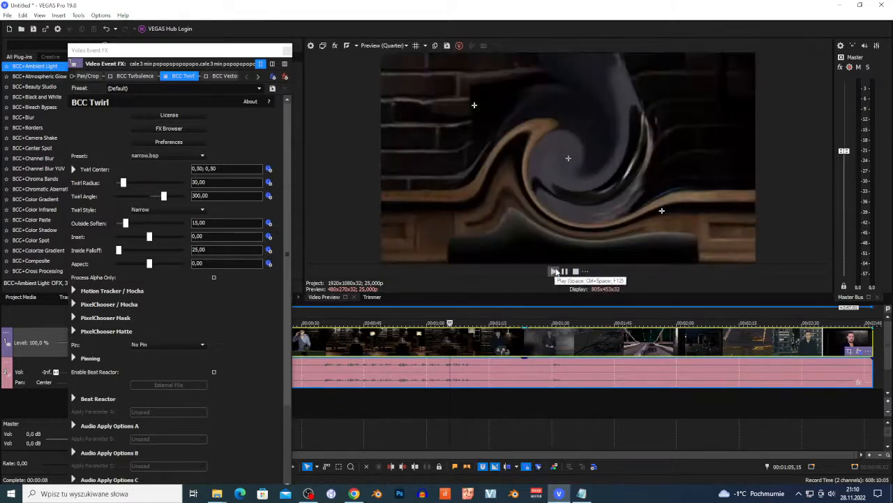
Restart the preview and switch Twirl through twoWay.bsp to the twoWayWithInset.bsp preset
click(553, 272)
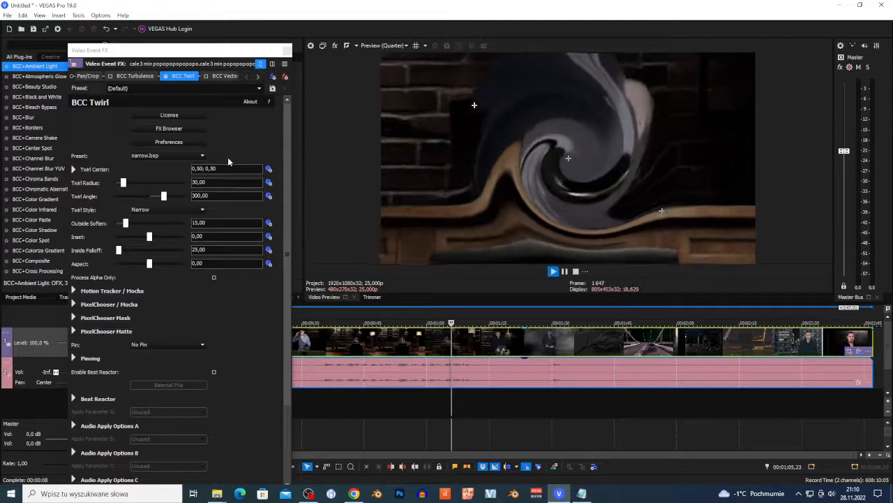
scroll(188, 157, down, 1)
scroll(187, 159, down, 1)
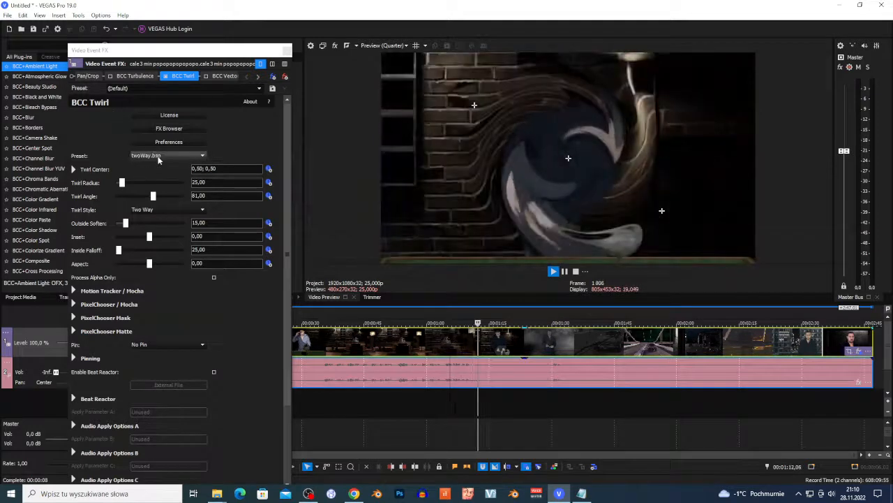
scroll(158, 157, down, 1)
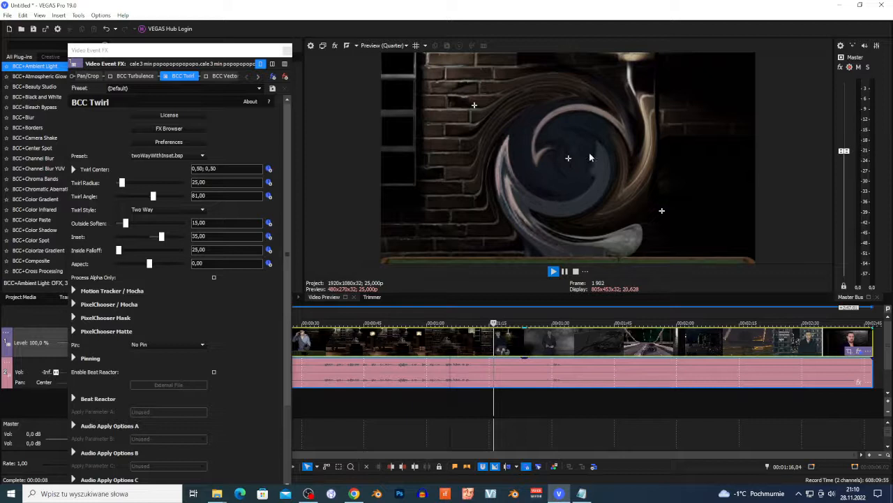
Set Twirl Center to 0,42; 0,53, Radius 62,93, Angle -14,69, Outside Soften 28,57, Inset -31,97 and Inside Falloff 275,51
drag(569, 162, 539, 154)
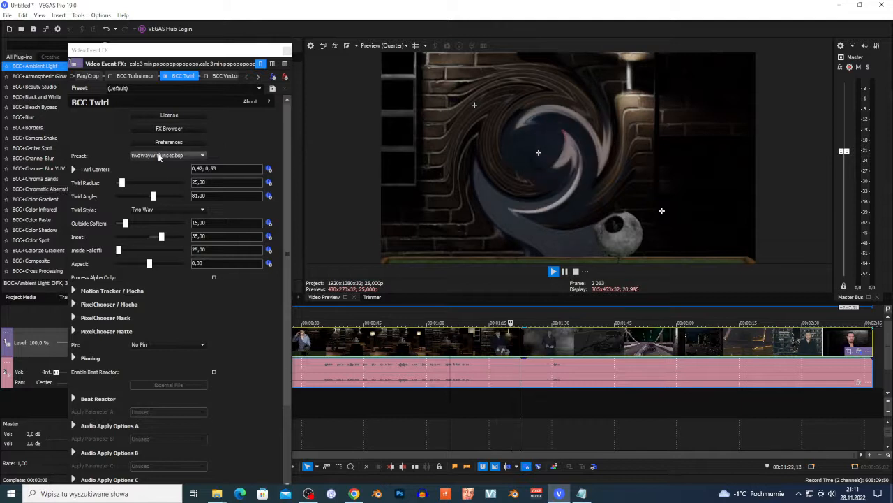
mouse_move(122, 181)
mouse_down()
mouse_move(198, 182)
mouse_move(115, 180)
mouse_move(132, 182)
mouse_up()
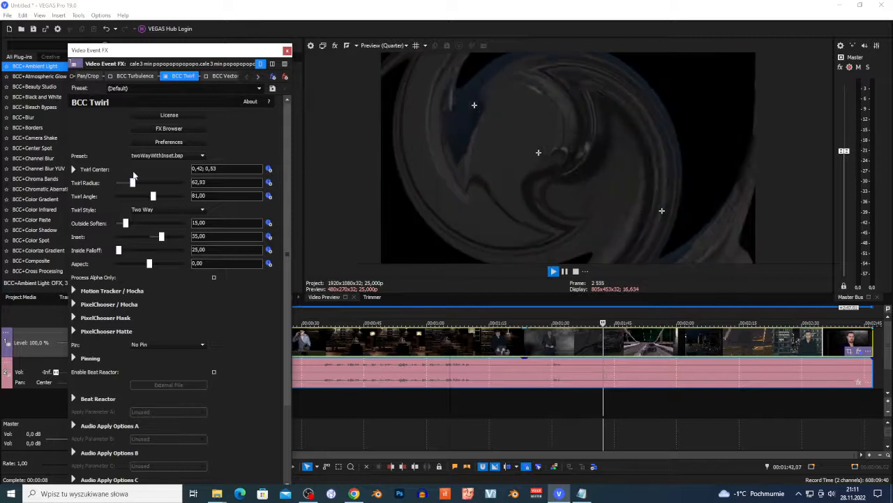
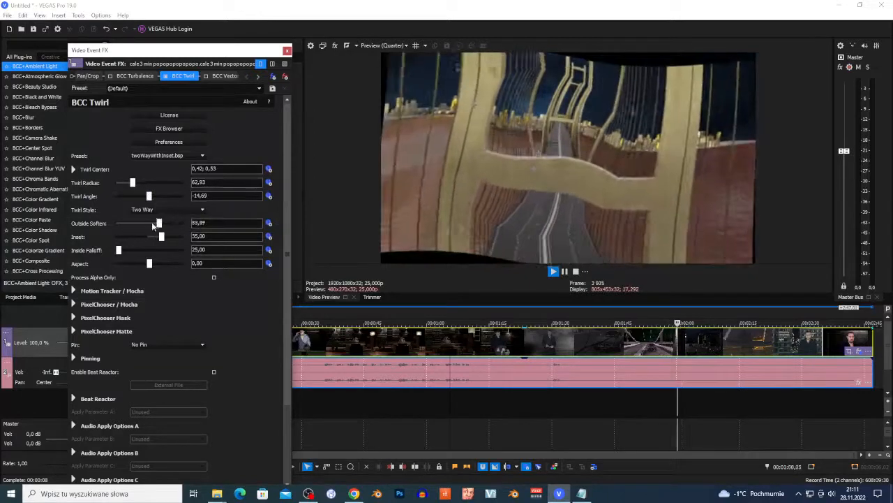
mouse_move(162, 238)
mouse_down()
mouse_move(138, 237)
mouse_move(167, 249)
mouse_move(153, 250)
mouse_up()
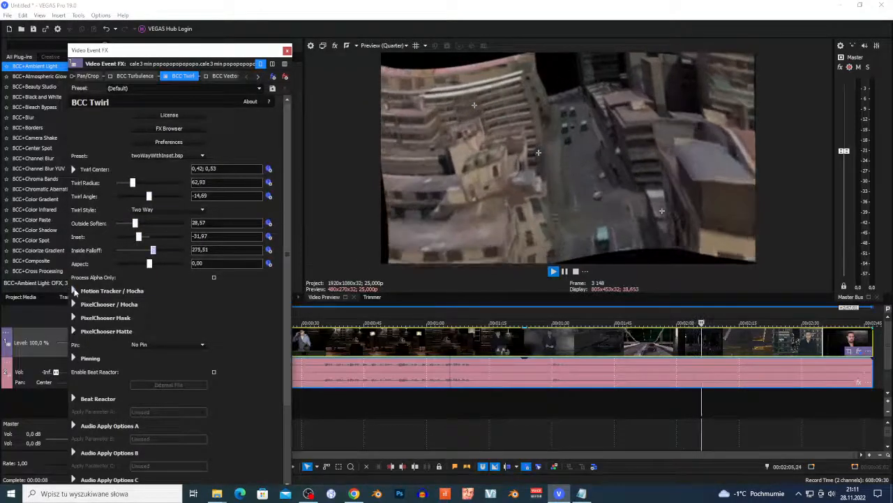
Expand Motion Tracker / Mocha, stop playback with the playhead at 00:01:04,01, and look through the remaining Twirl settings
click(115, 290)
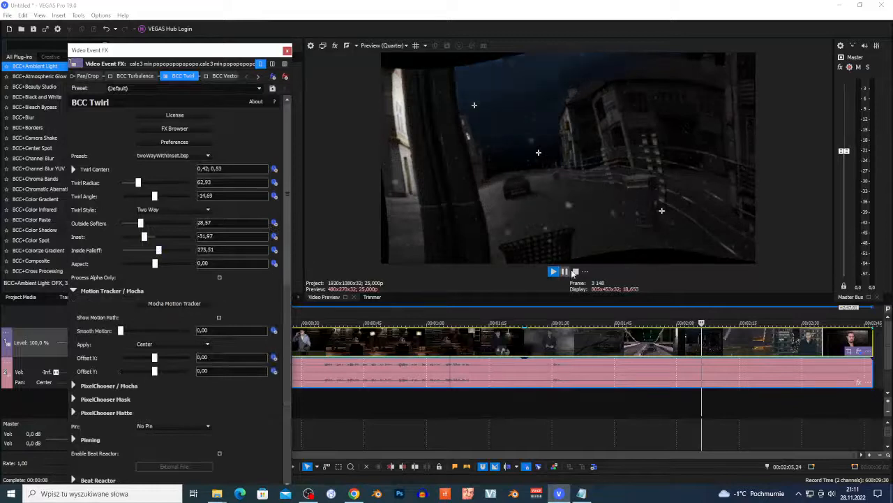
click(450, 339)
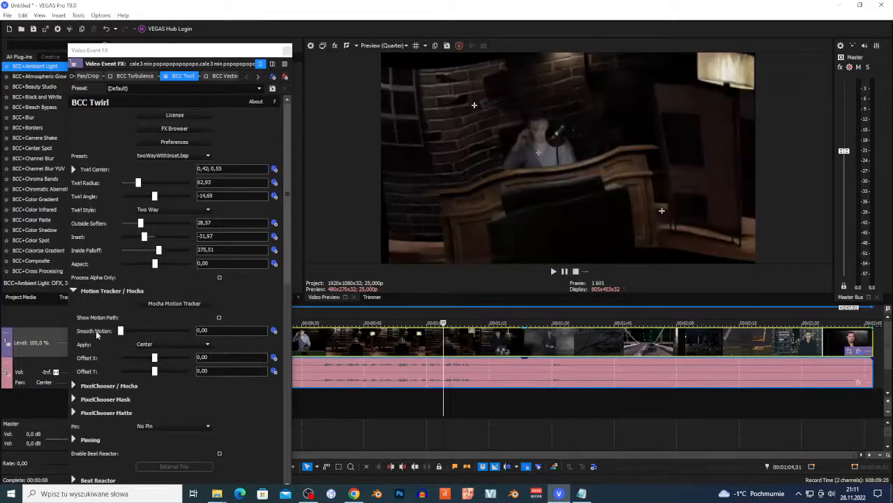
scroll(78, 356, down, 3)
scroll(77, 363, down, 2)
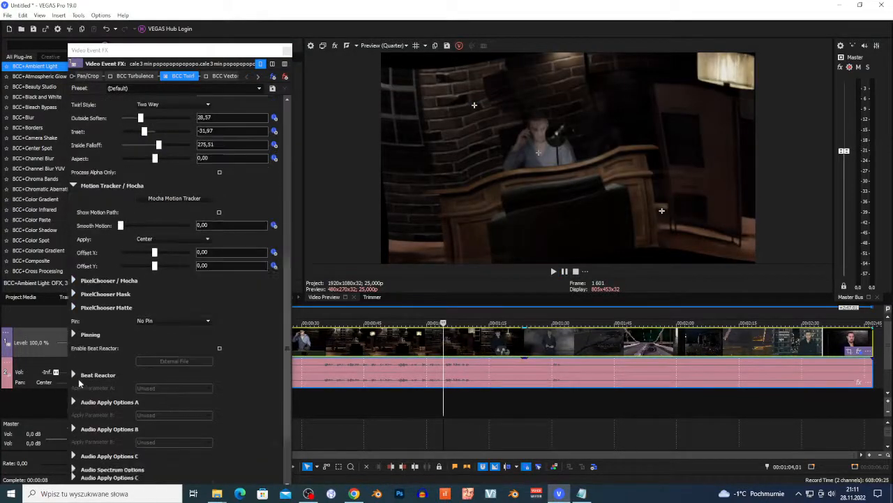
scroll(122, 328, up, 5)
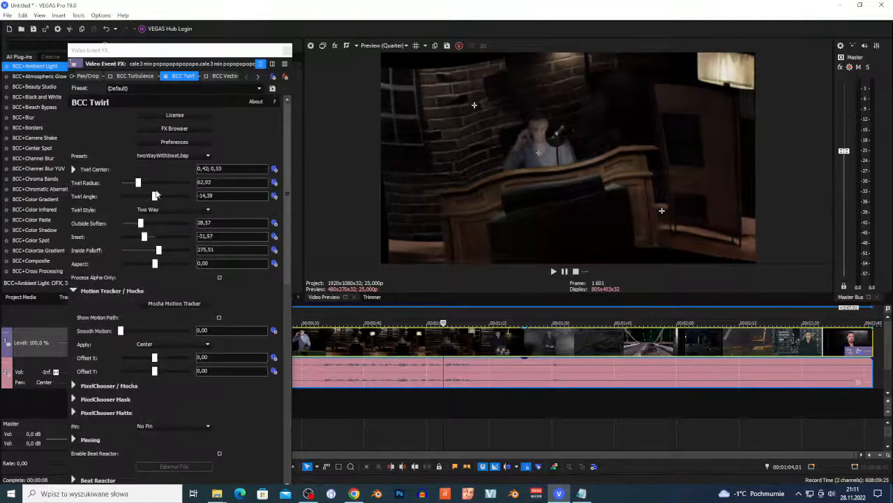
Turn off Twirl and load the 45degRedChMatte.bsp preset in the Vector Displacement effect
click(165, 76)
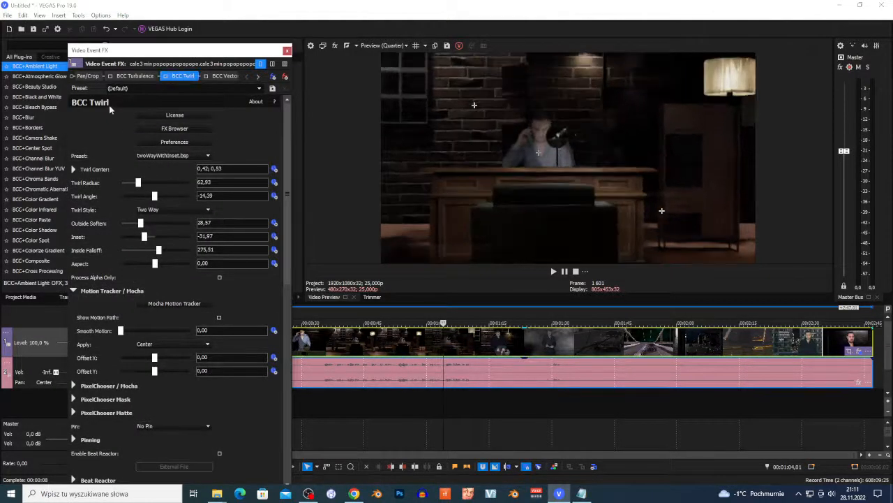
click(226, 77)
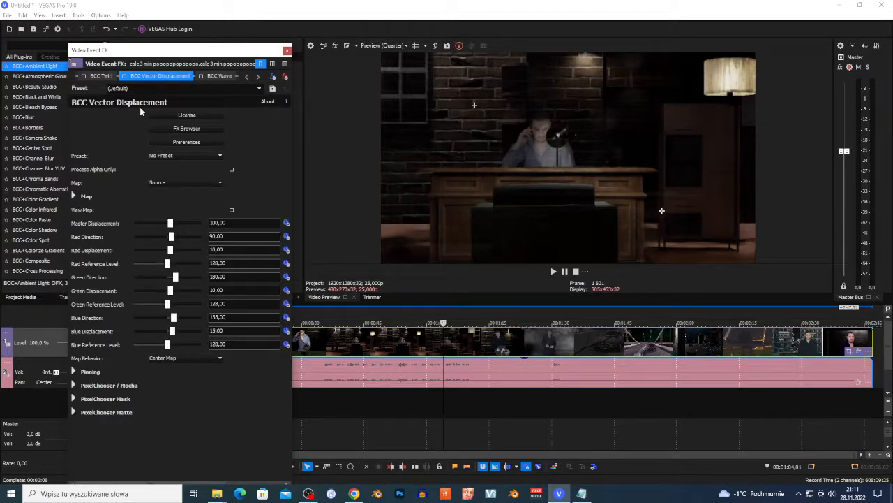
click(184, 156)
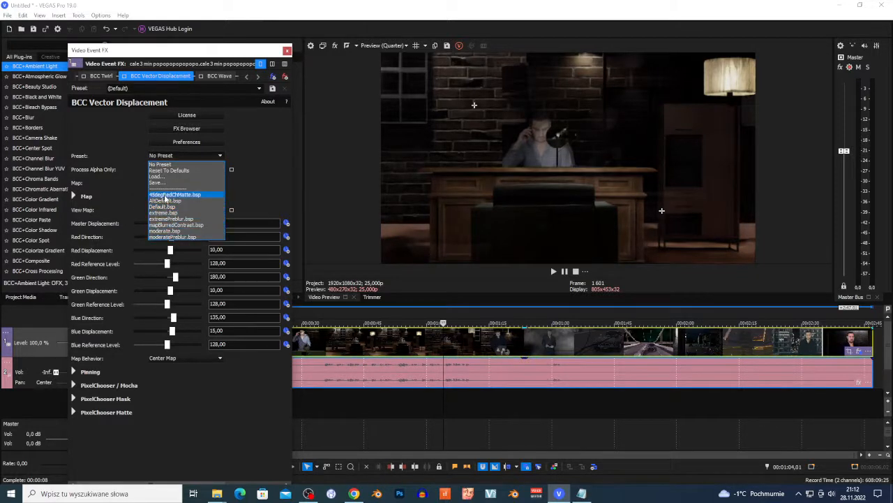
click(165, 196)
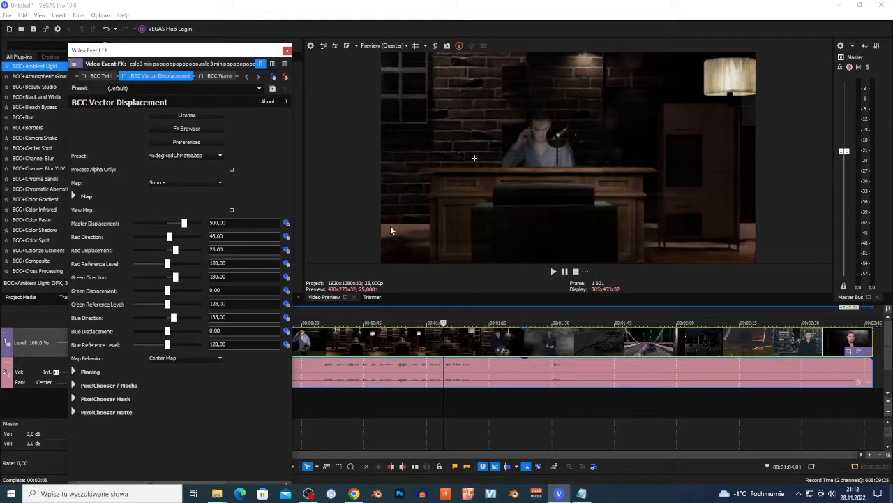
Preview the Vector Displacement presets Default.bsp, extreme.bsp, extremePreblur.bsp, mapBlurredContrast.bsp and moderatePreblur.bsp during playback, restarting it at extreme.bsp
click(554, 271)
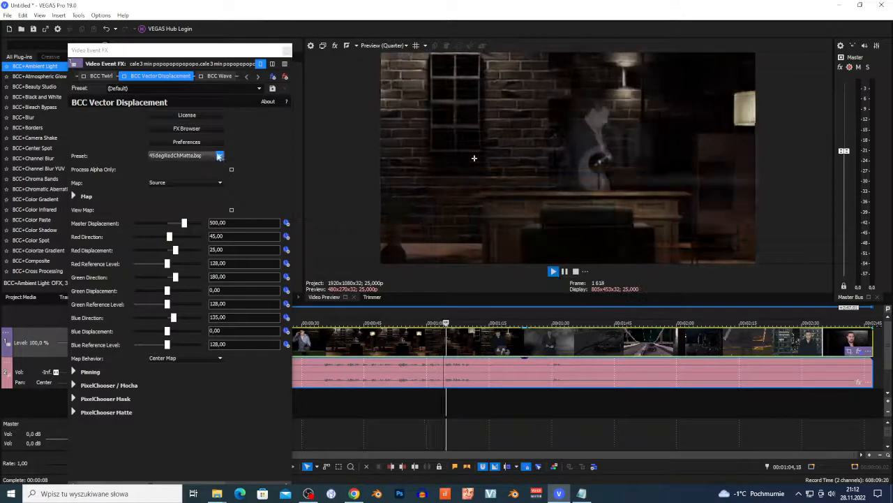
scroll(185, 156, down, 1)
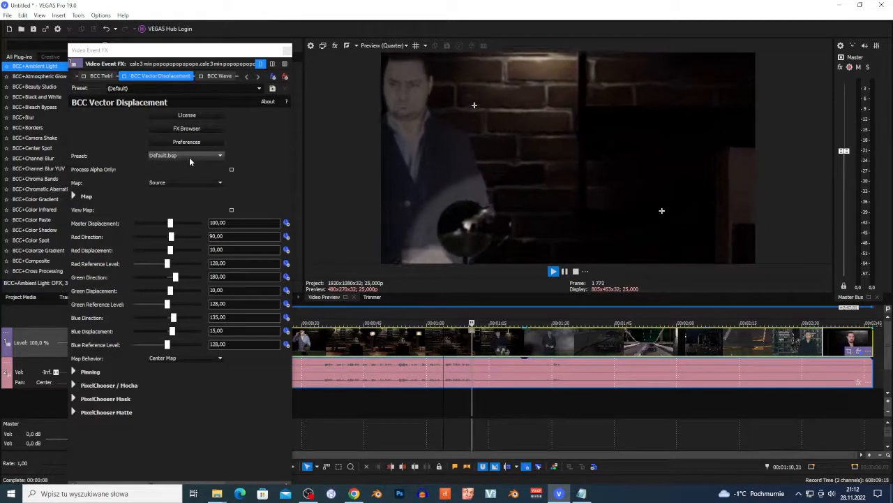
scroll(189, 157, down, 1)
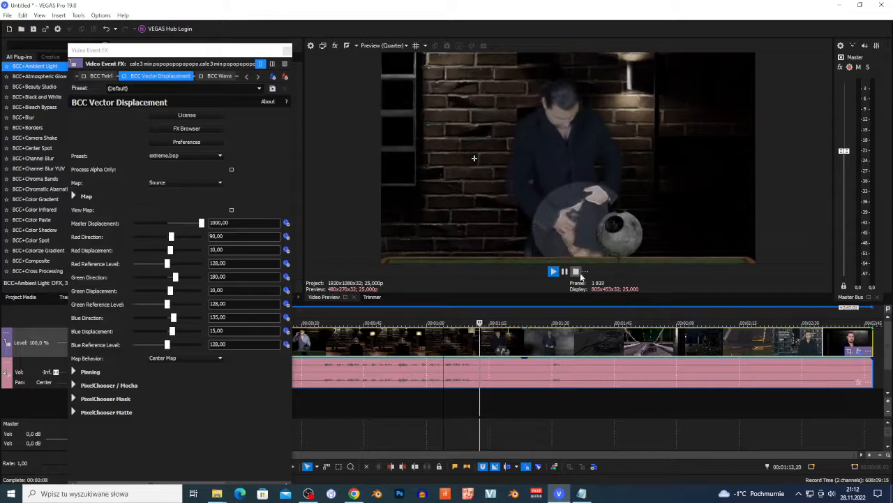
click(553, 271)
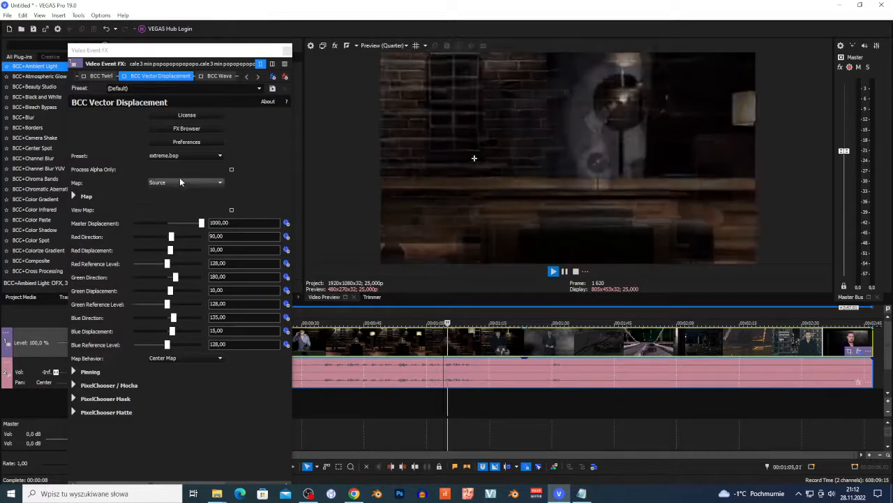
scroll(182, 162, down, 1)
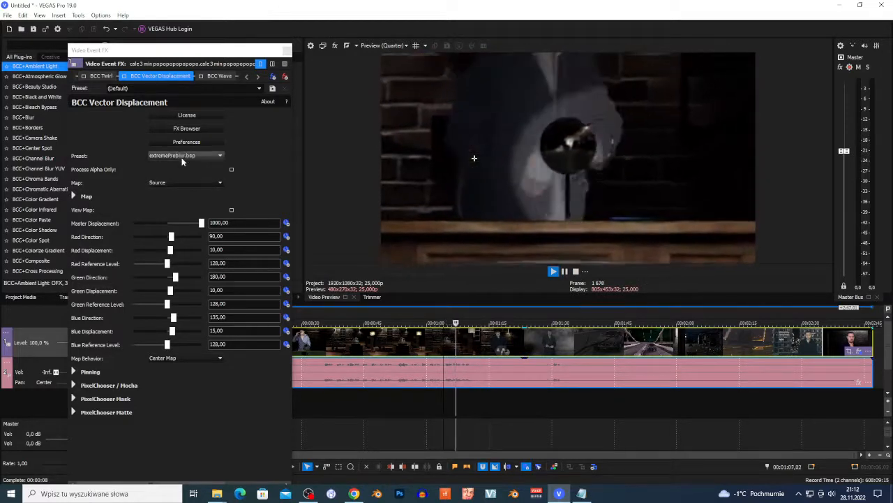
scroll(182, 161, down, 1)
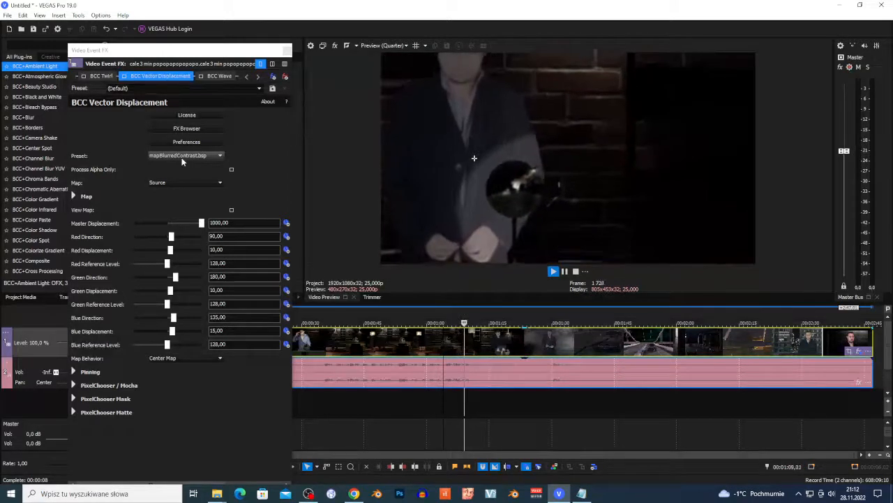
scroll(182, 162, down, 1)
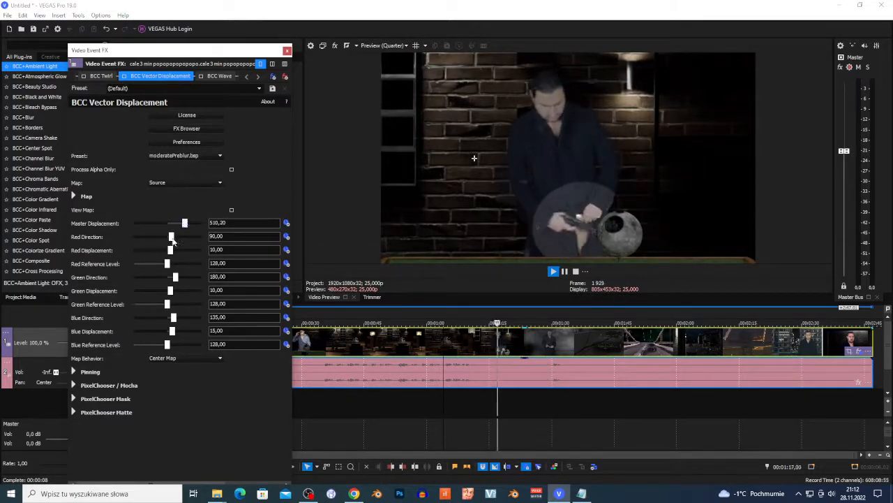
Set Master Displacement to 510,20 and Red Direction to -220,41, and try Map None and Process Alpha Only before restoring both options
scroll(168, 183, up, 1)
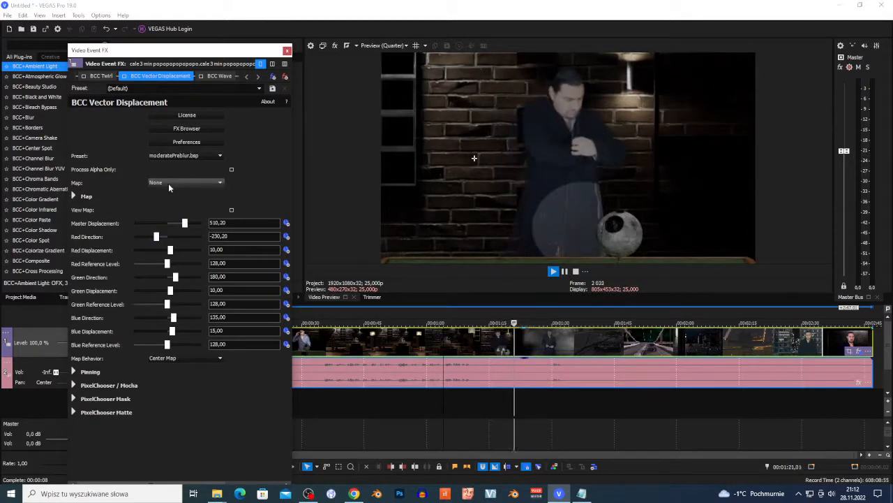
scroll(169, 182, down, 1)
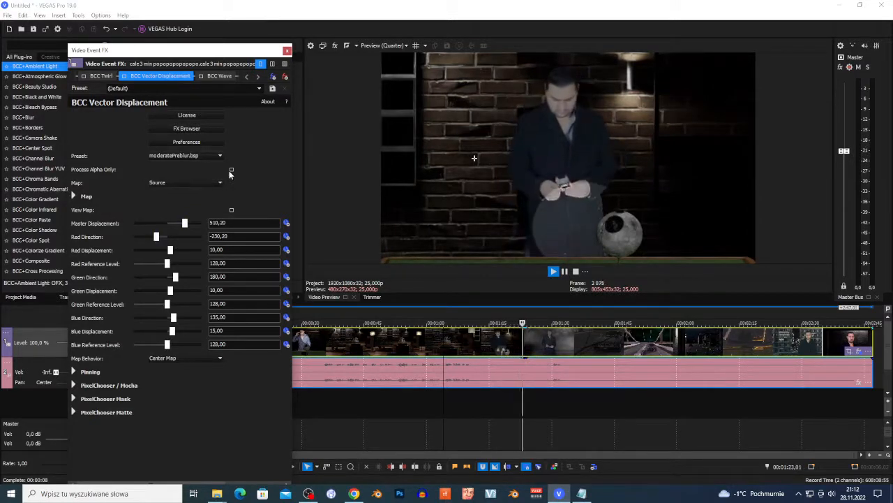
click(231, 169)
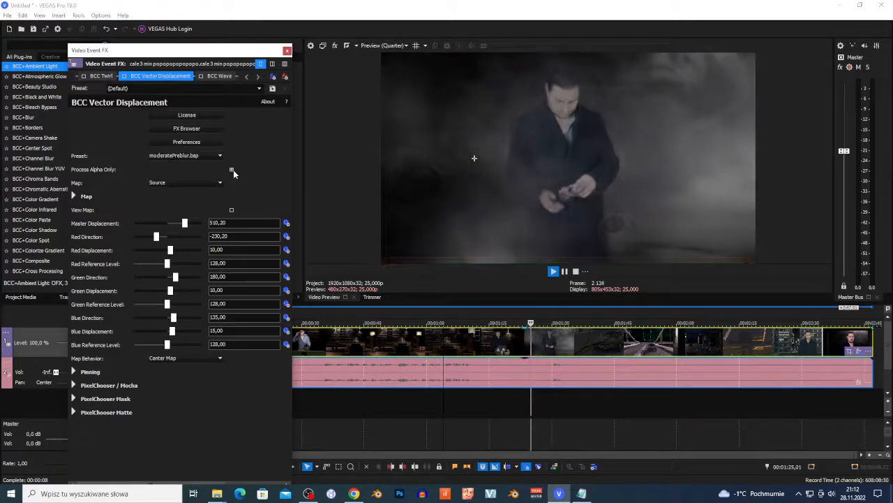
click(584, 272)
click(577, 272)
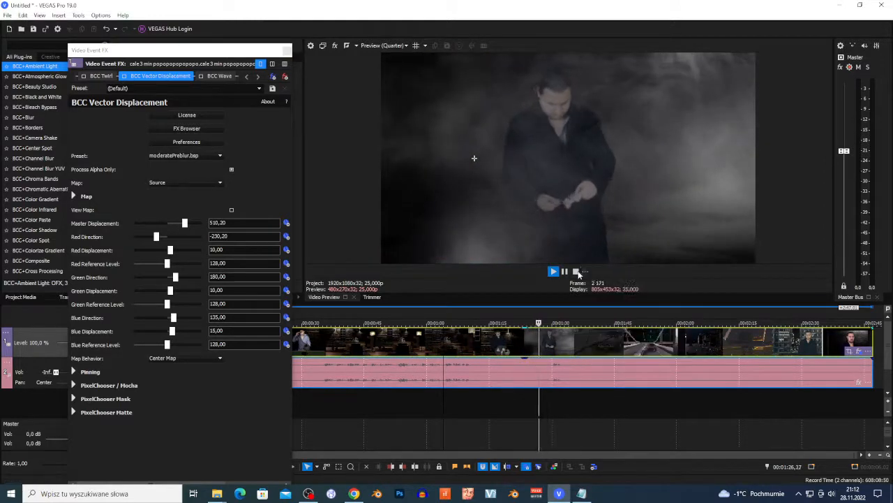
click(233, 169)
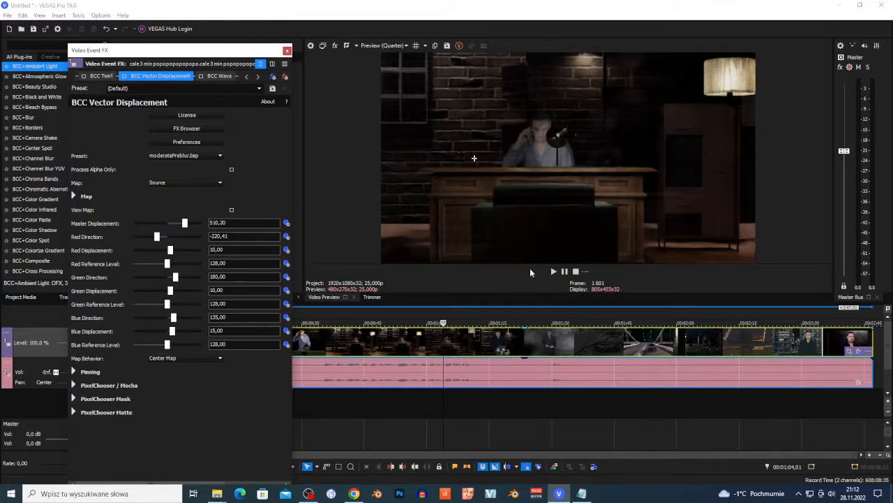
During playback, set Red Reference Level 166,53, Green Direction 788,57, Green Displacement 91,84, Green Reference Level 170,00 and Blue Direction 53,88
click(553, 272)
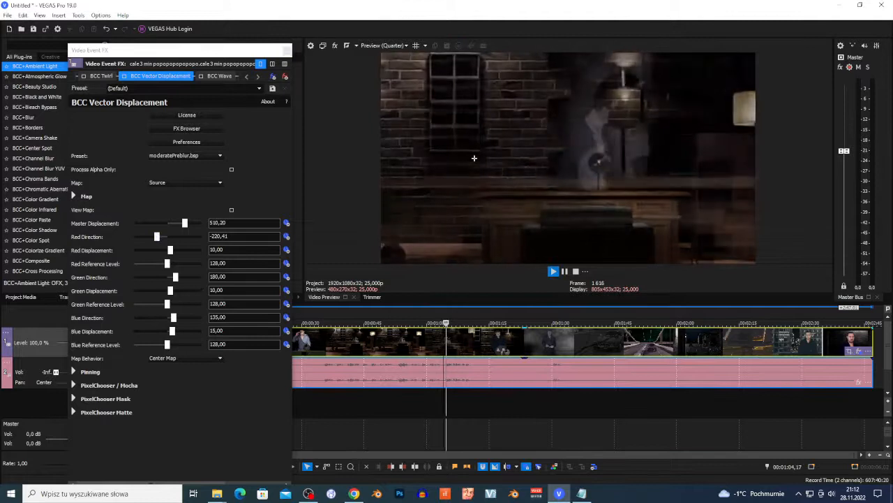
drag(167, 264, 169, 318)
click(217, 316)
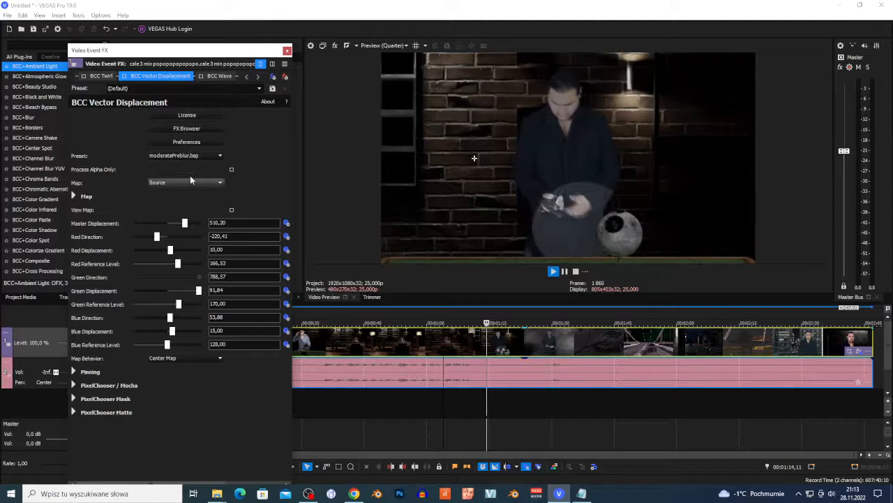
Return Vector Displacement to the Default.bsp preset and restart playback from 00:01:04,01
scroll(179, 158, up, 3)
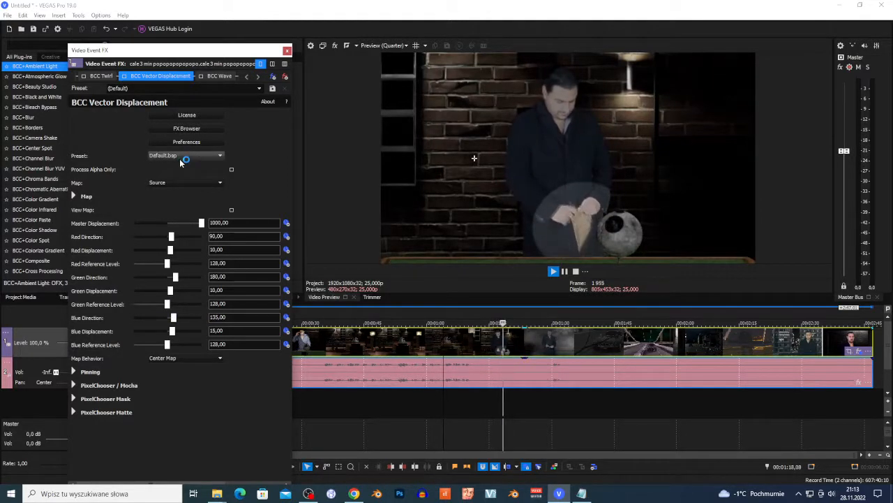
scroll(180, 159, up, 1)
click(562, 271)
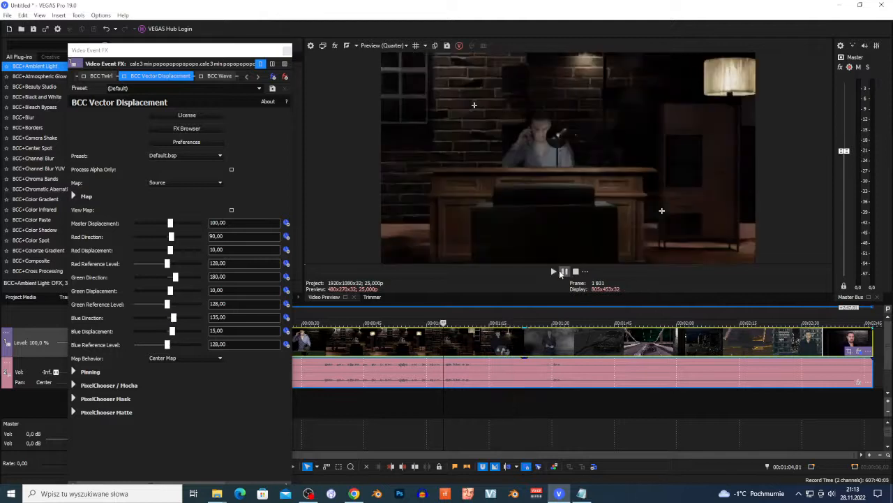
click(554, 271)
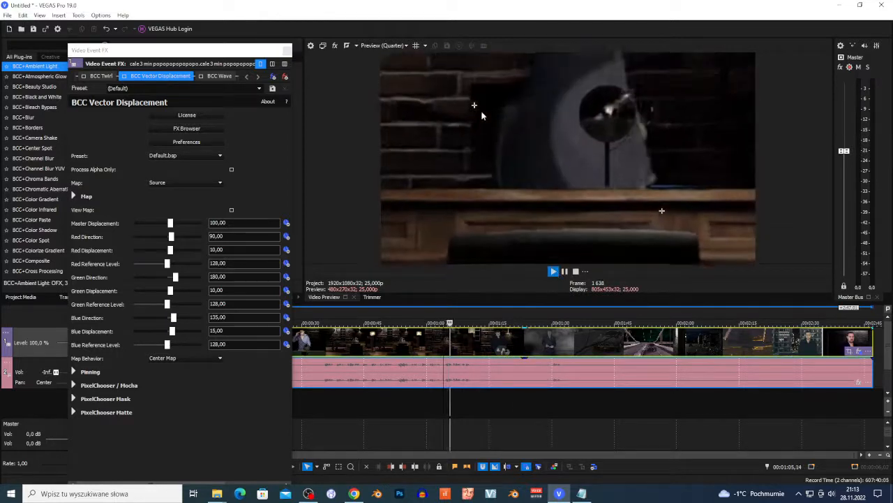
Set Blue Reference Level to 244,59 and Blue Displacement to 14,60, then under Pinning set Pin Width 84,51 and Point 1 Range 320,00
drag(168, 345, 189, 345)
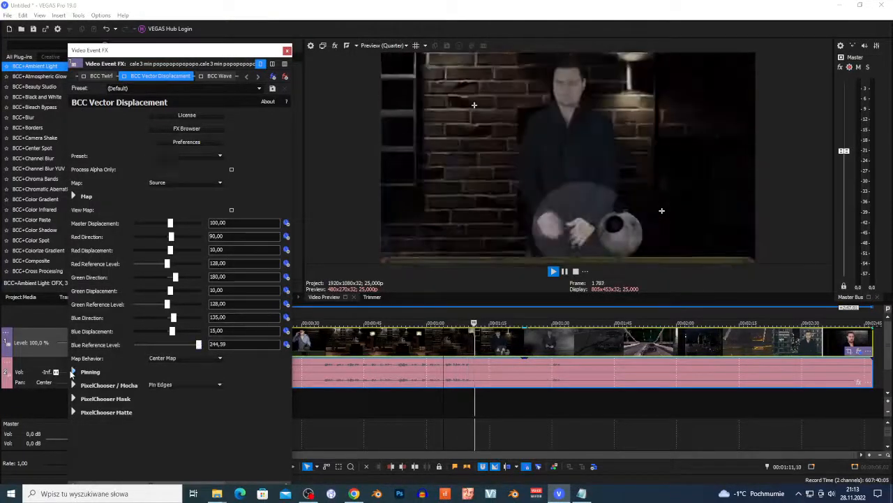
click(73, 371)
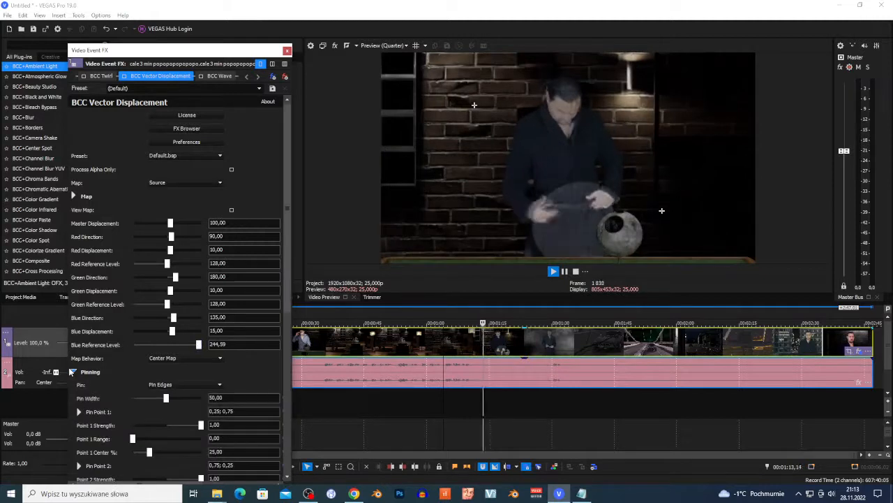
scroll(146, 336, down, 2)
drag(166, 398, 191, 399)
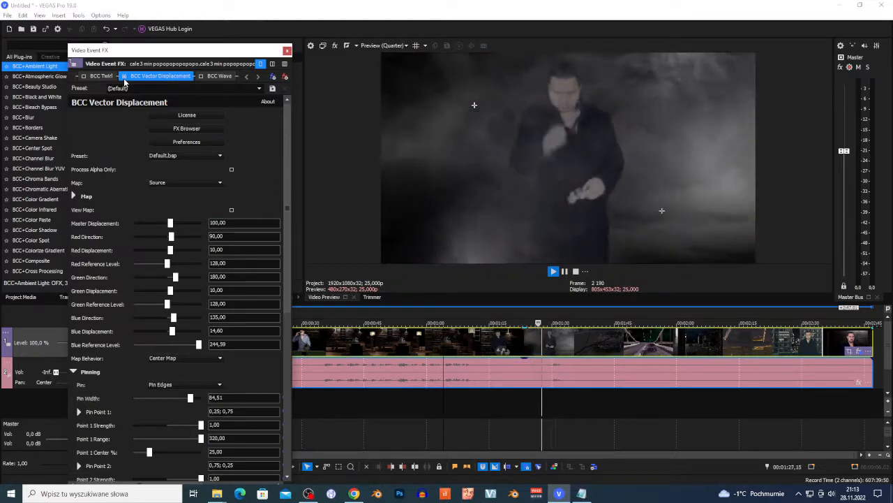
Enable Vector Displacement, restart playback and preview the presets from extreme.bsp through extremePreblur.bsp and mapBlurredContrast.bsp to moderate.bsp
click(565, 271)
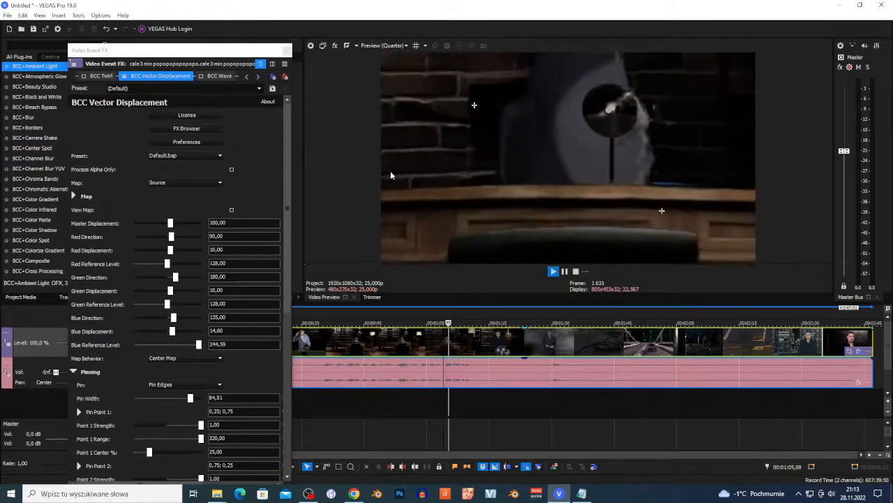
click(185, 155)
click(173, 166)
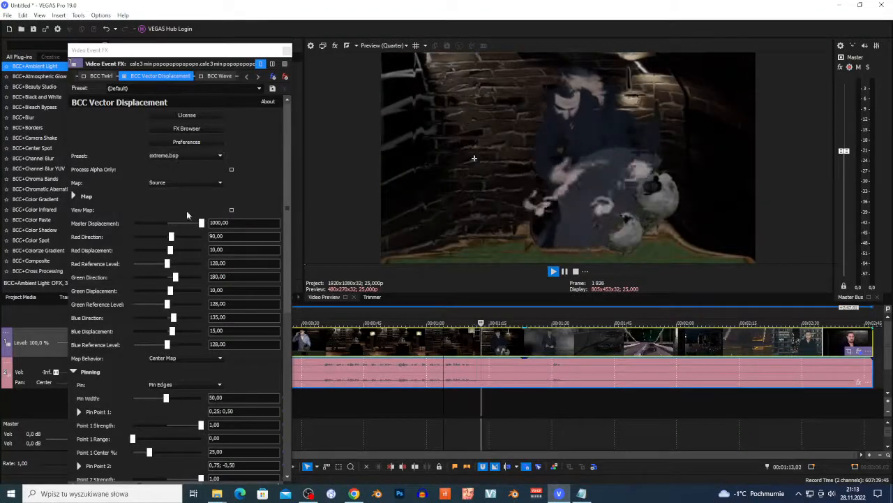
scroll(186, 161, down, 1)
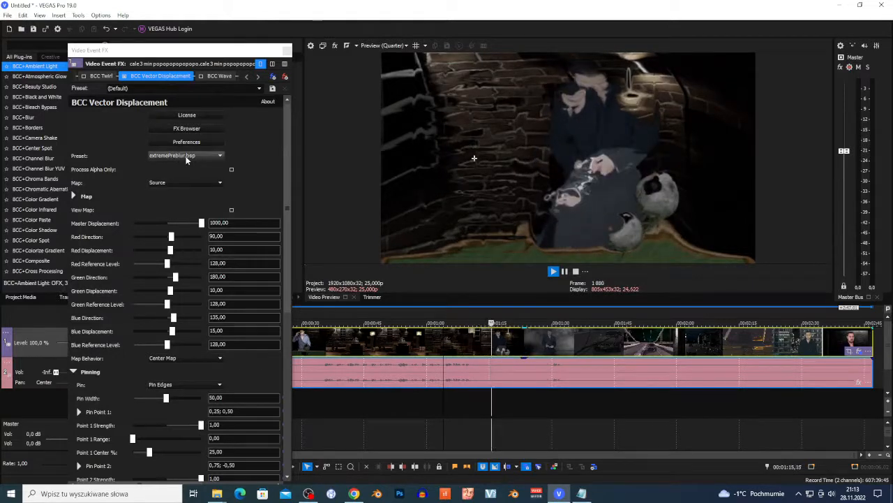
scroll(187, 159, down, 1)
scroll(186, 159, down, 1)
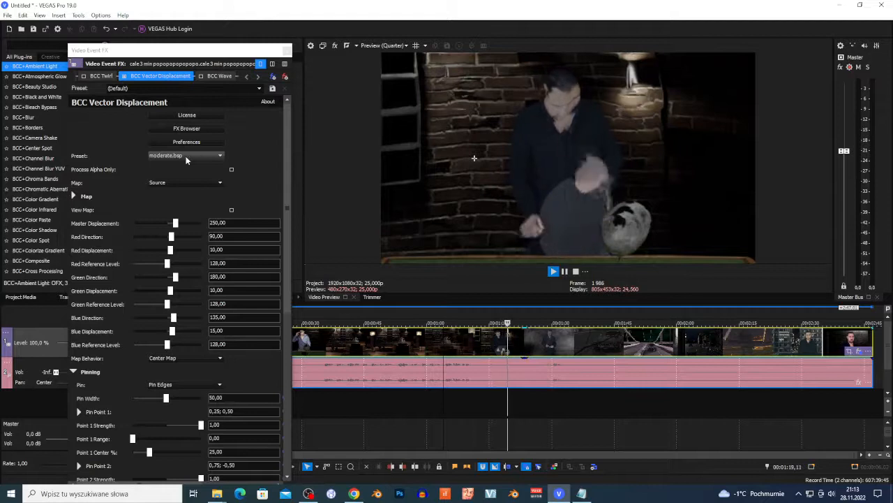
Switch Vector Displacement back through Default.bsp and Reset To Defaults, and load the 45degRedChMatte.bsp preset
scroll(186, 159, up, 3)
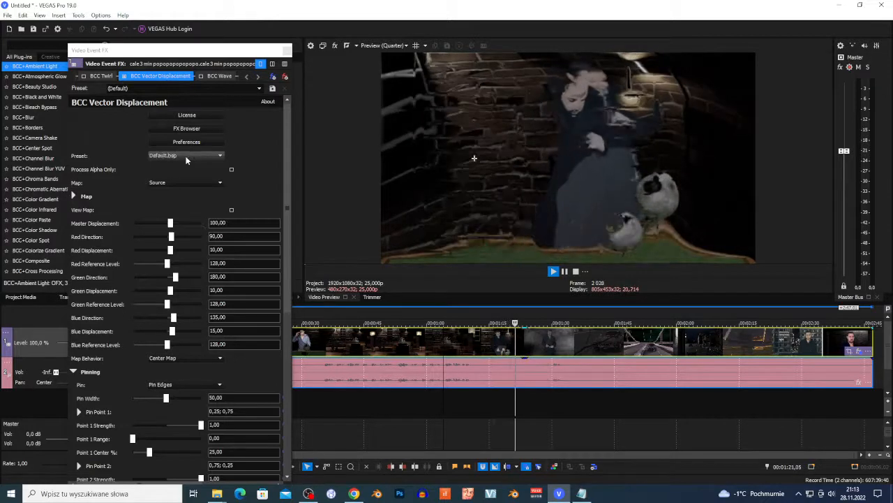
scroll(187, 159, down, 1)
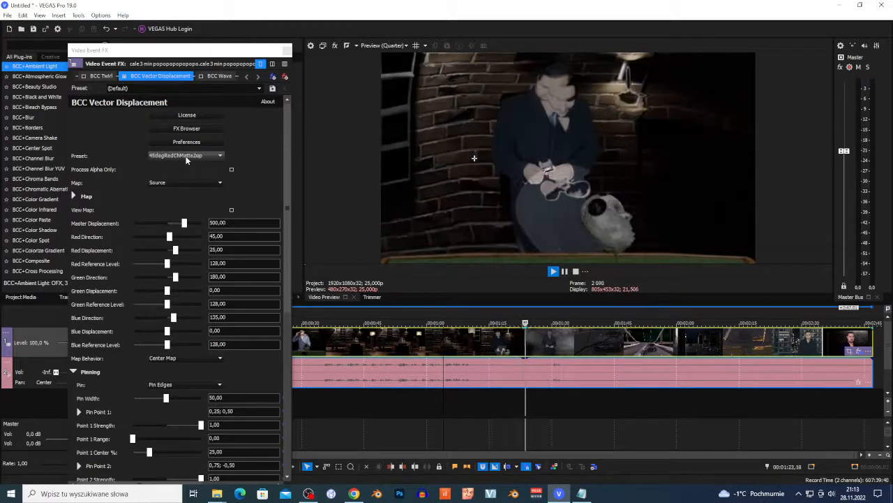
scroll(186, 160, up, 2)
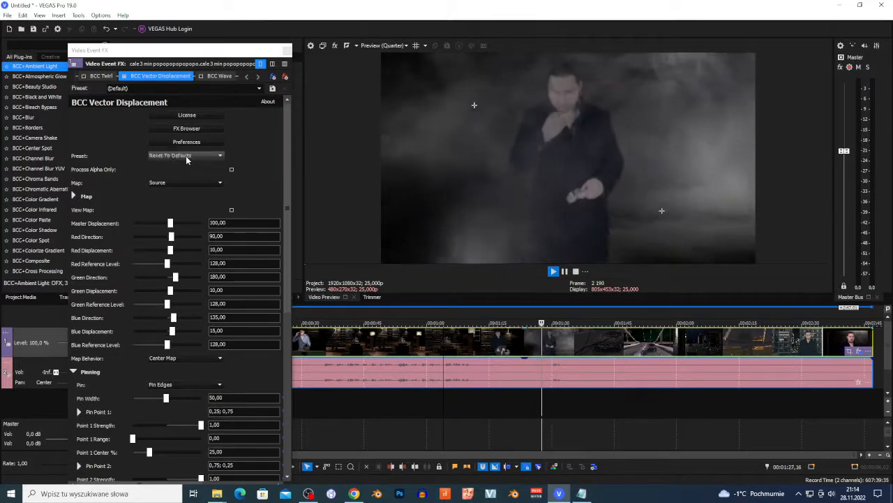
click(186, 156)
click(187, 200)
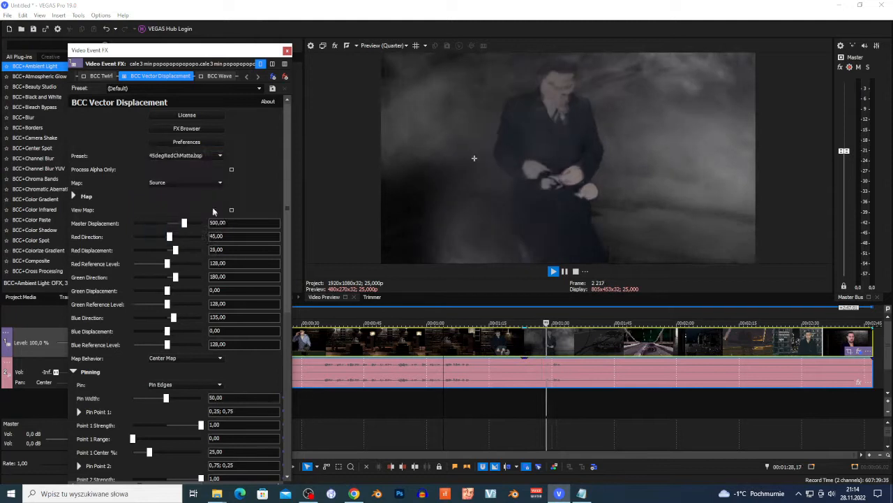
Set Master Displacement to -591,84, restart playback, and set Red Direction to 592,65 and Red Displacement to -49,66
drag(185, 224, 147, 230)
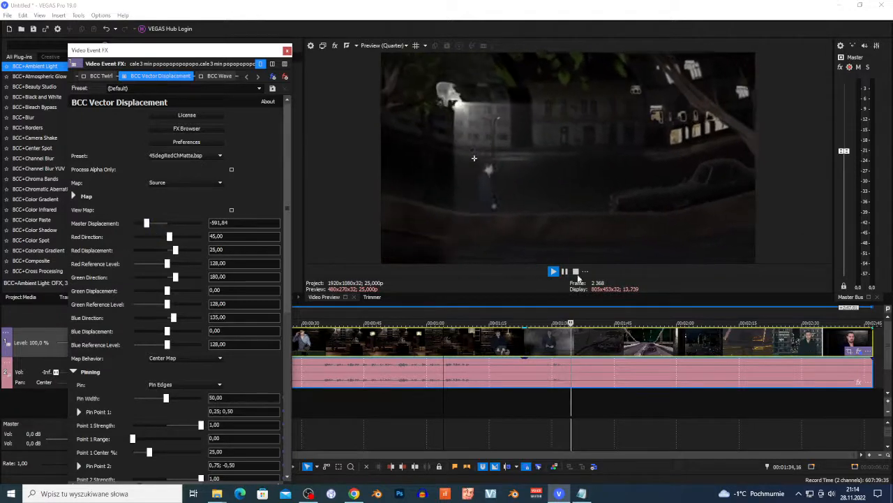
click(554, 272)
click(547, 271)
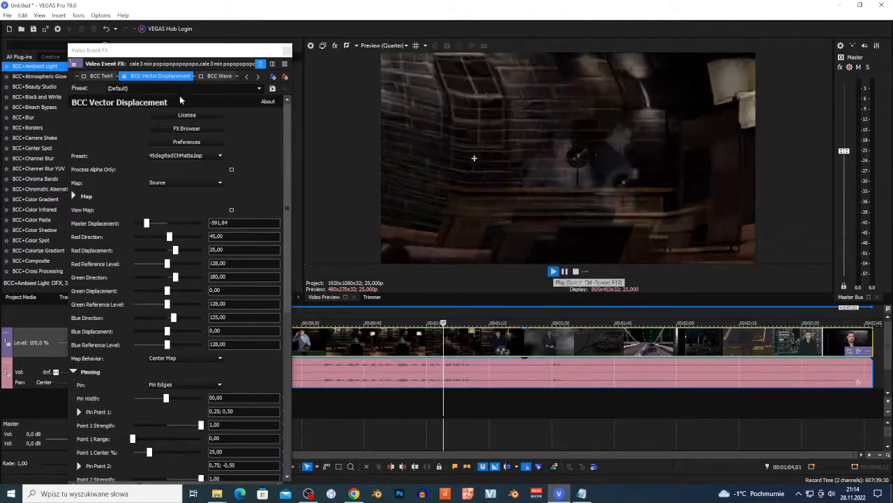
mouse_move(169, 236)
mouse_down()
mouse_move(203, 237)
mouse_move(183, 239)
mouse_move(196, 240)
mouse_move(192, 251)
mouse_move(161, 251)
mouse_up()
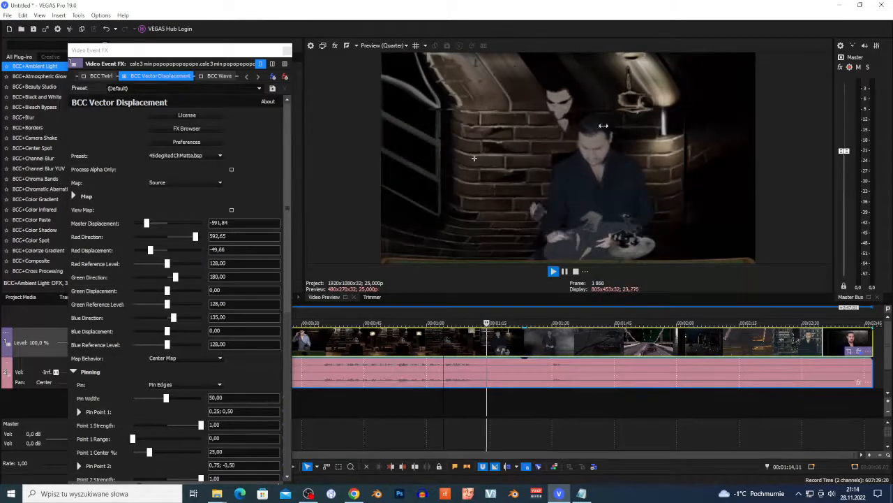
Set Red Reference Level to 201,22, Green Displacement 65,99, Green Reference Level 246,33, Blue Direction 631,84, Blue Displacement -100,00 and Blue Reference Level 32,96
drag(166, 266, 222, 266)
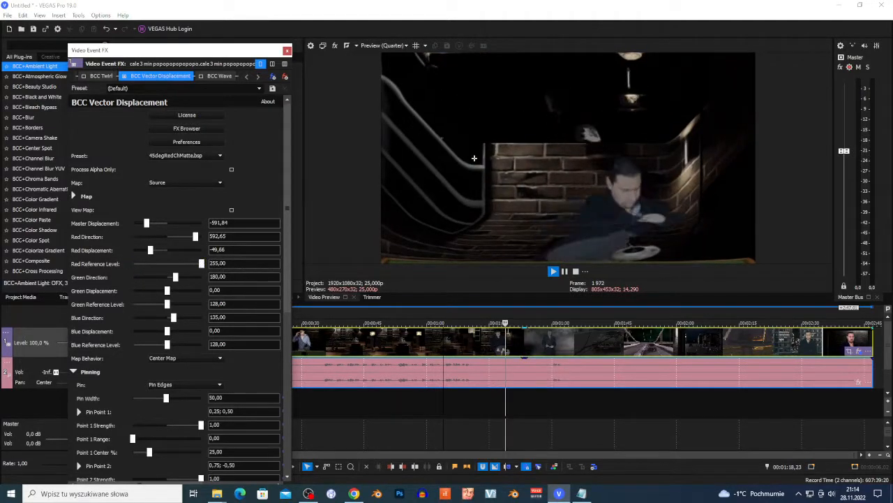
drag(184, 264, 189, 291)
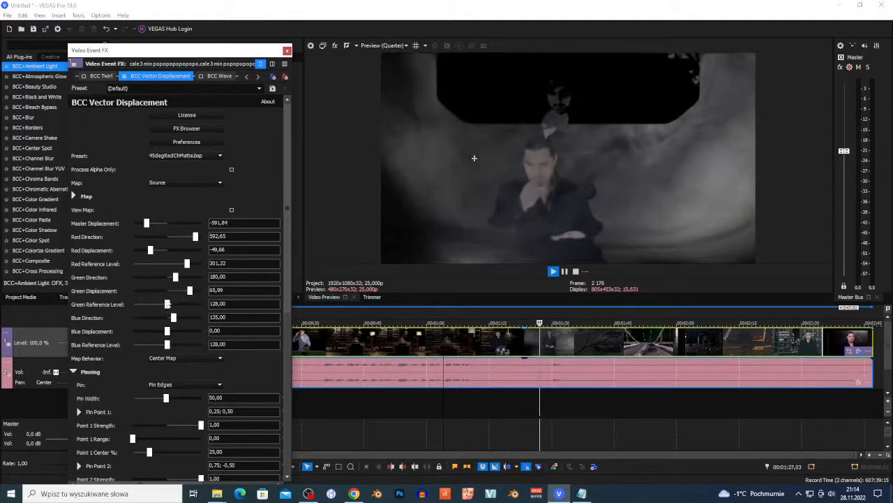
drag(167, 304, 203, 317)
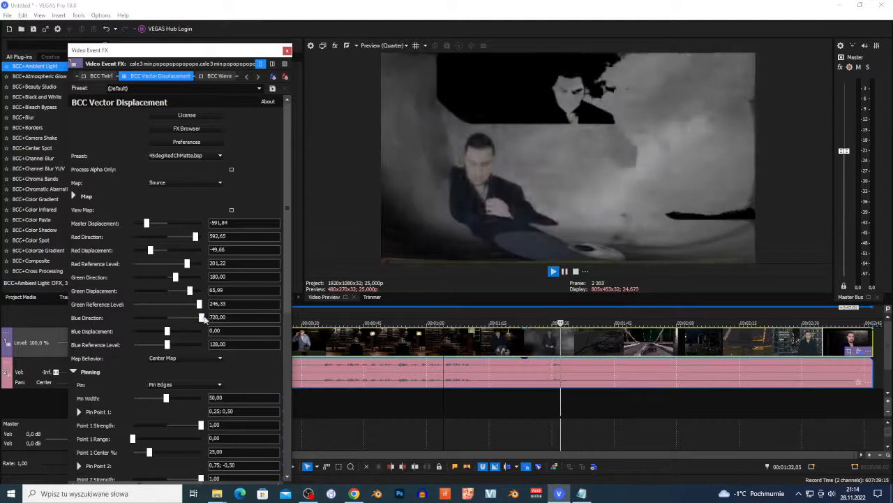
drag(188, 335, 142, 344)
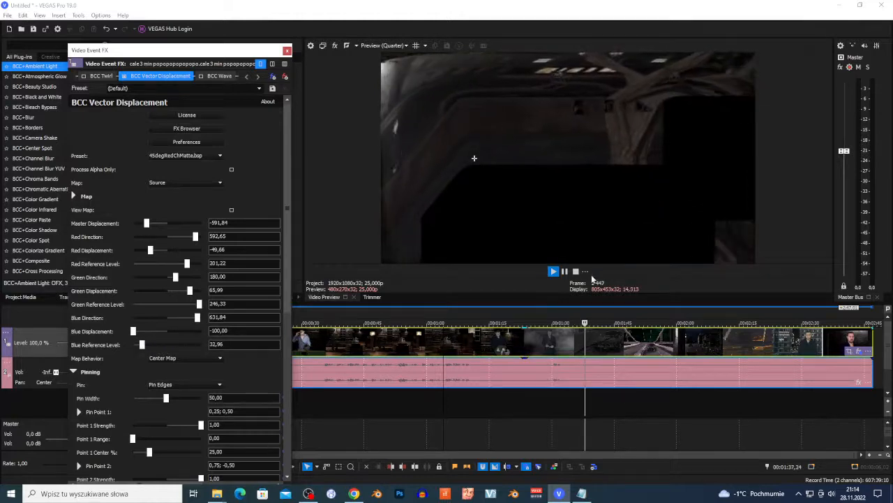
Stop playback, disable Vector Displacement, and enable BCC Wave with the AltDefault.bsp preset, playing the clip again
click(575, 272)
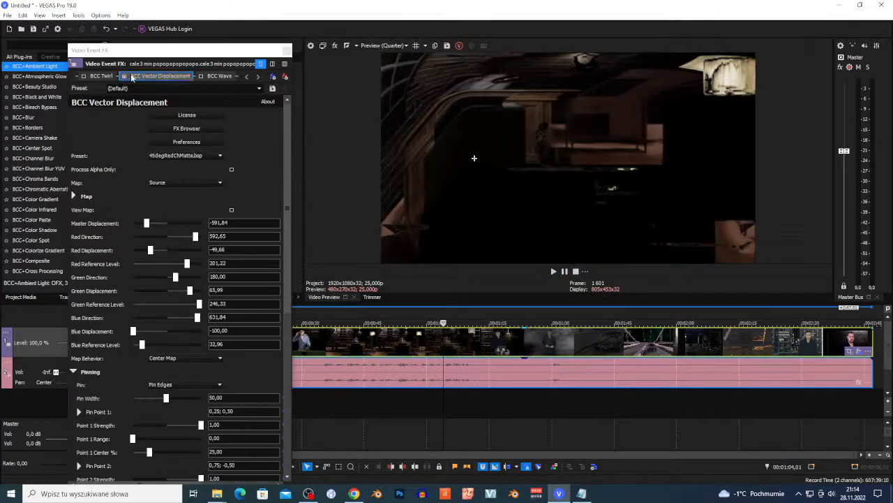
click(124, 77)
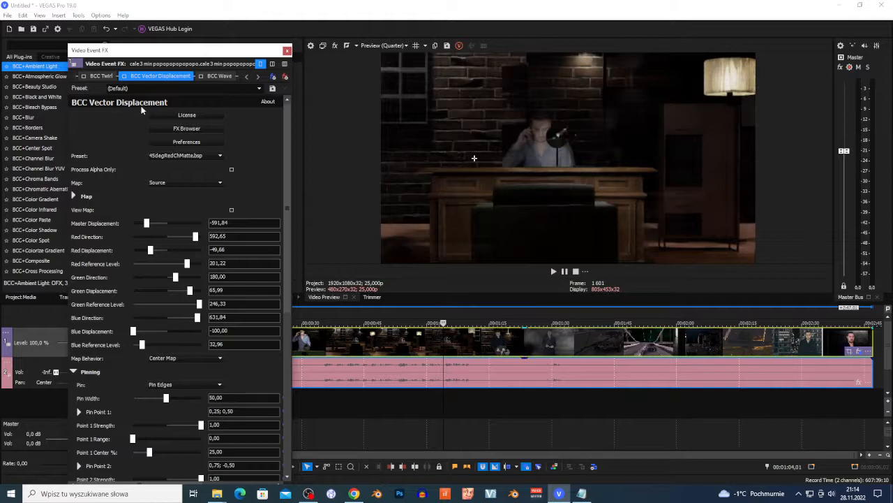
click(225, 78)
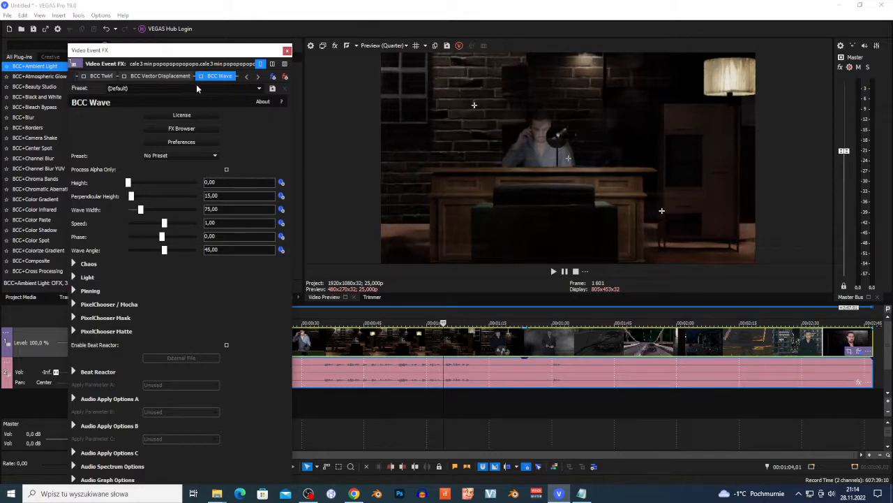
click(188, 156)
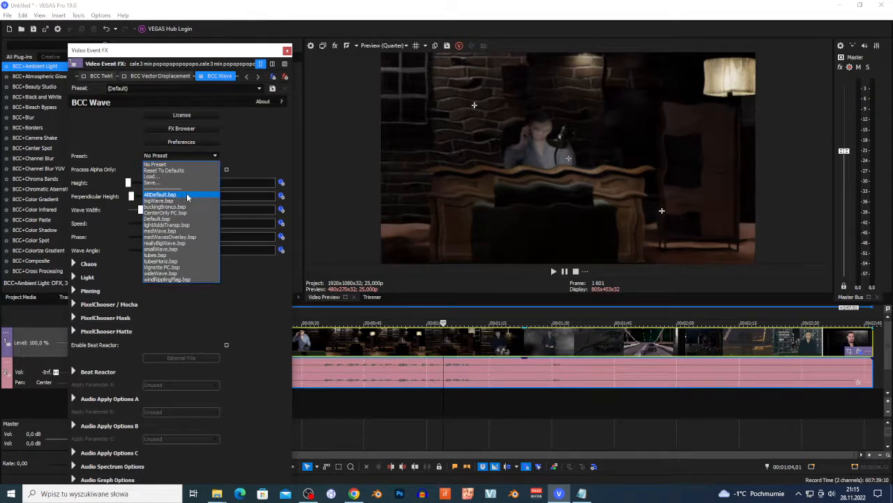
click(187, 195)
click(554, 271)
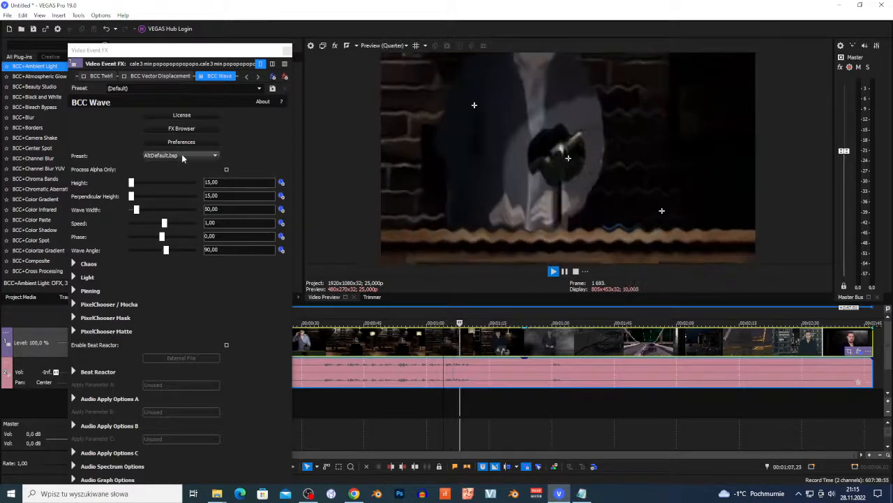
Preview the Wave presets in order from bigWave.bsp through buckingBronco.bsp, CenterOnly PC.bsp, Default.bsp and lightAddsTransp.bsp to medWave.bsp
scroll(181, 157, down, 1)
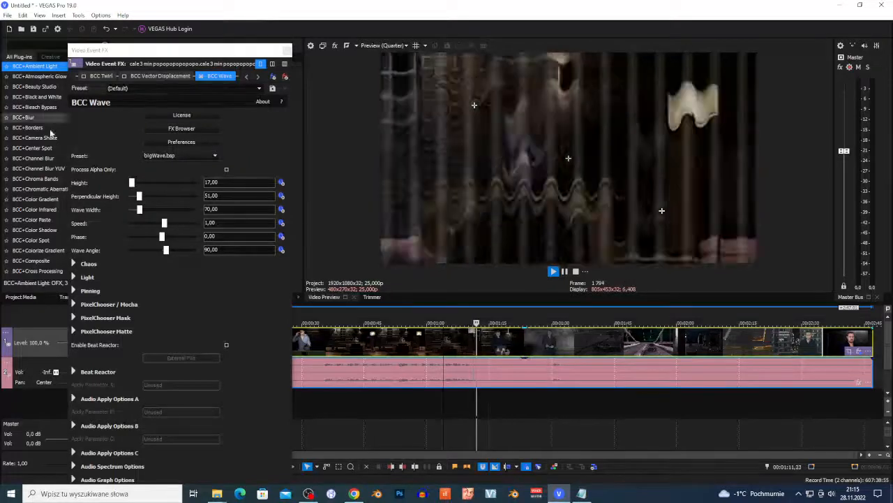
scroll(196, 158, down, 1)
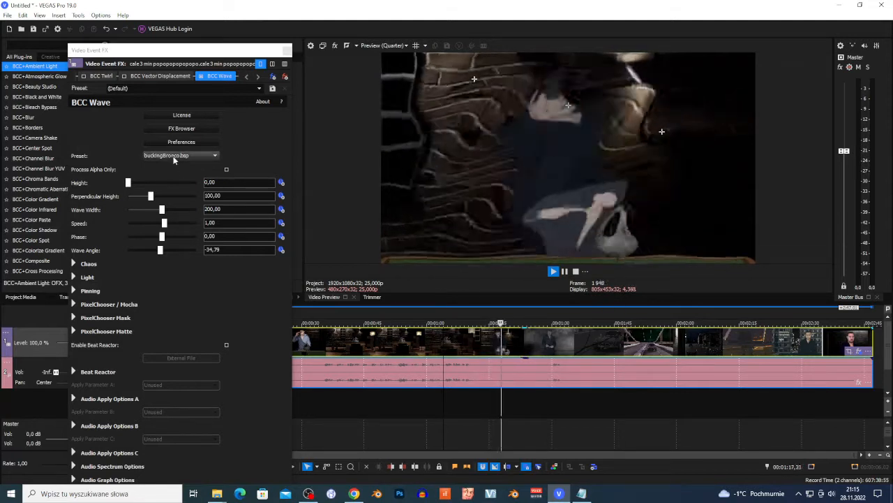
scroll(174, 159, down, 1)
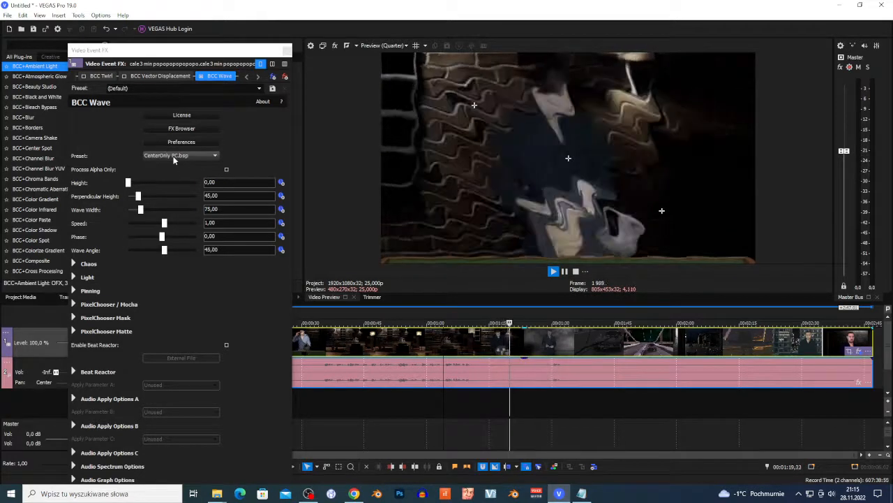
scroll(173, 160, down, 1)
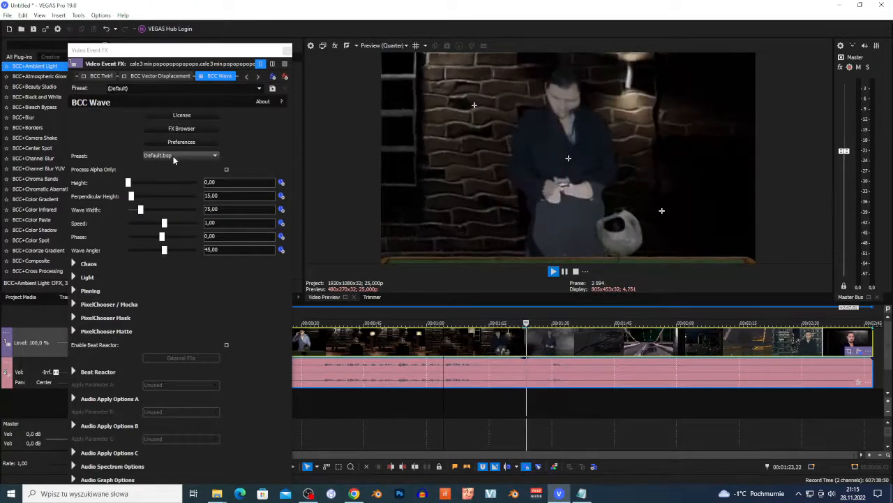
scroll(173, 160, down, 1)
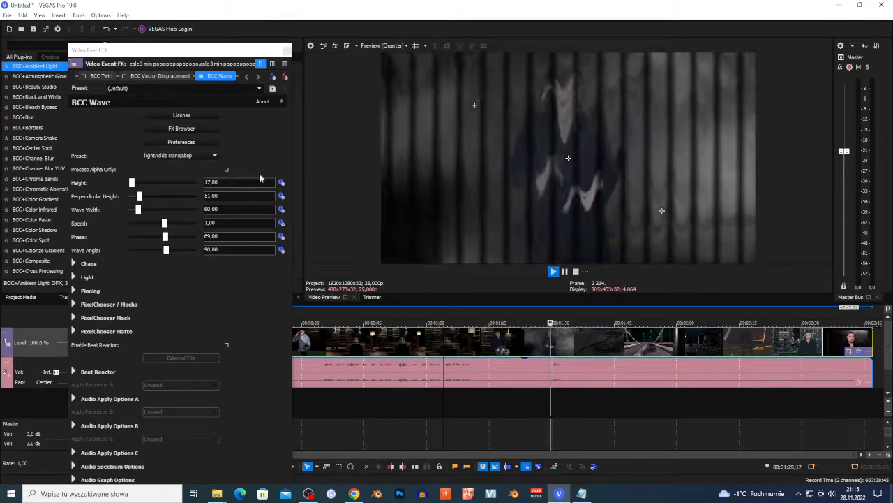
scroll(159, 155, down, 1)
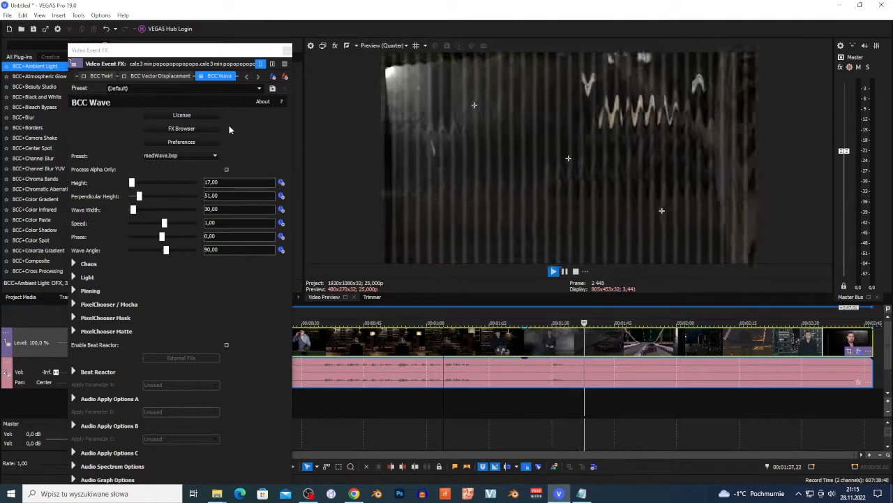
Preview the Wave presets from medWavesOverlay.bsp through reallyBigWave.bsp, smallWave.bsp and tubes.bsp to Vignette PC.bsp
scroll(205, 159, down, 3)
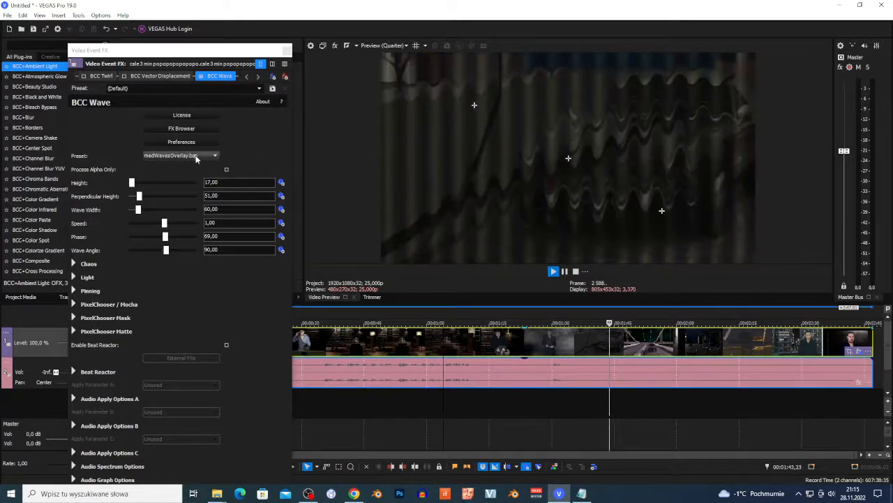
scroll(195, 156, down, 1)
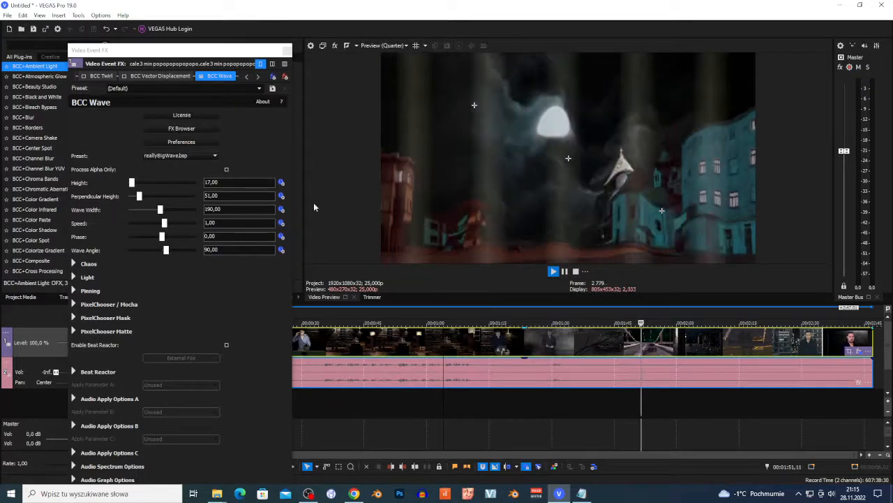
scroll(189, 159, down, 1)
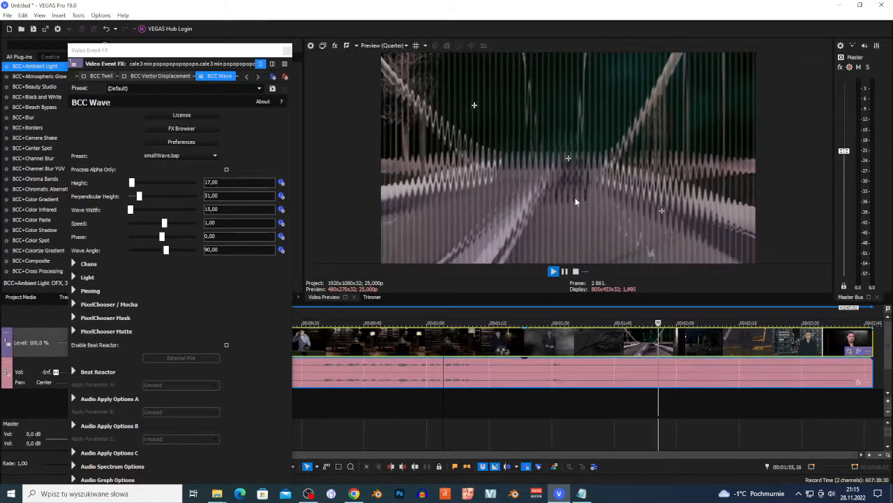
scroll(190, 155, down, 1)
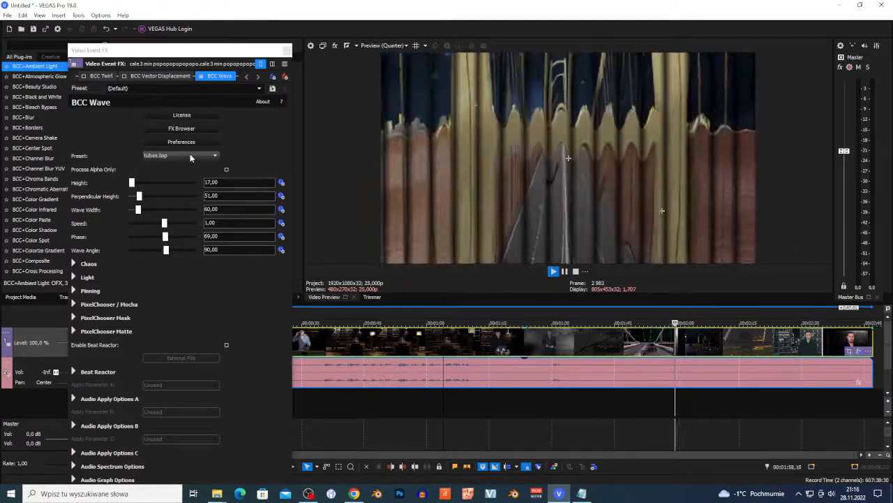
scroll(190, 155, down, 1)
scroll(190, 155, down, 1)
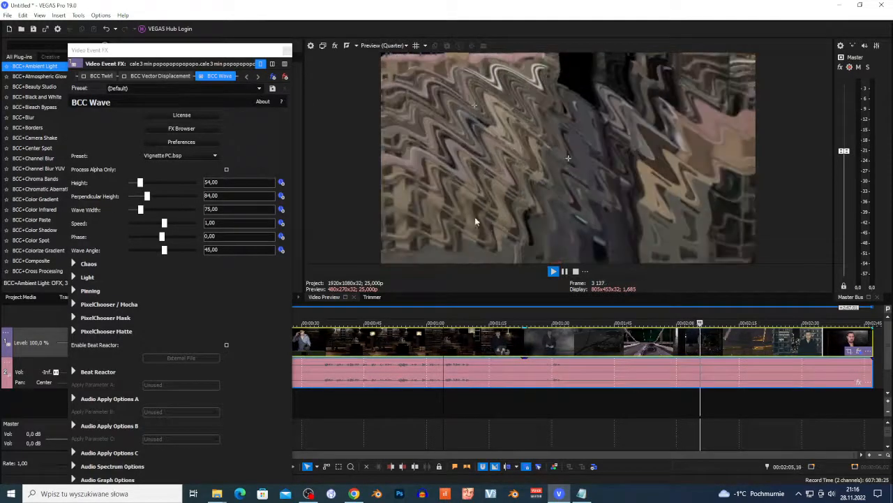
Restart playback, preview wideWave.bsp and windRipplingFlag.bsp, and go back through the Wave presets to medWavesOverlay.bsp
click(576, 272)
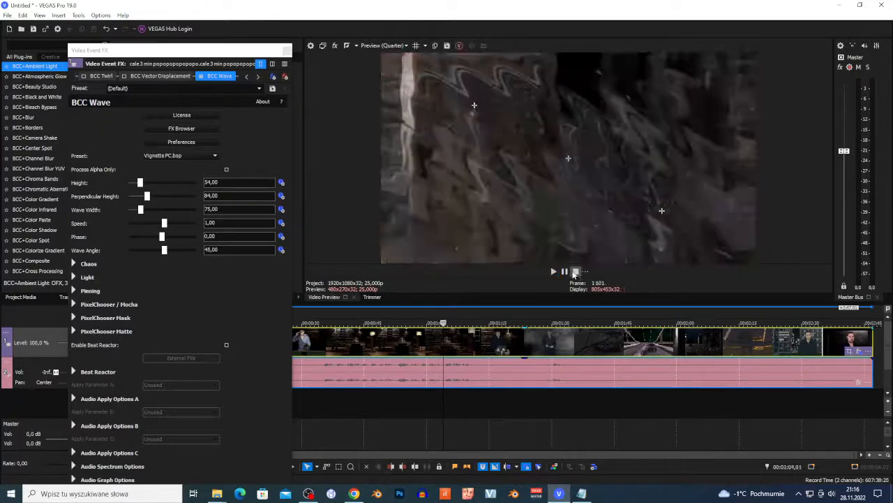
click(554, 272)
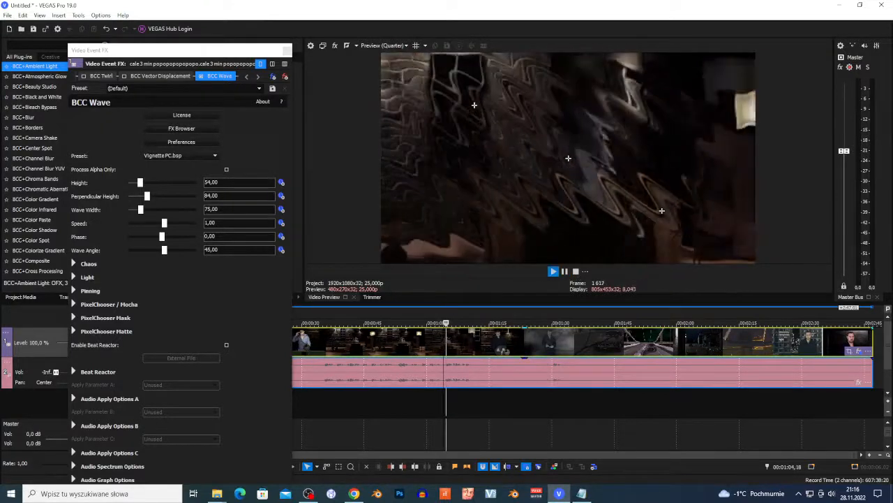
scroll(180, 157, down, 1)
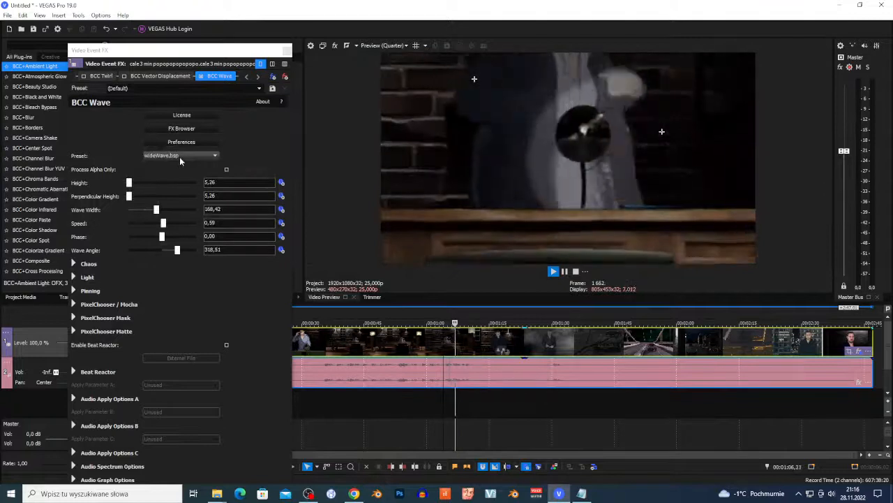
scroll(179, 156, down, 1)
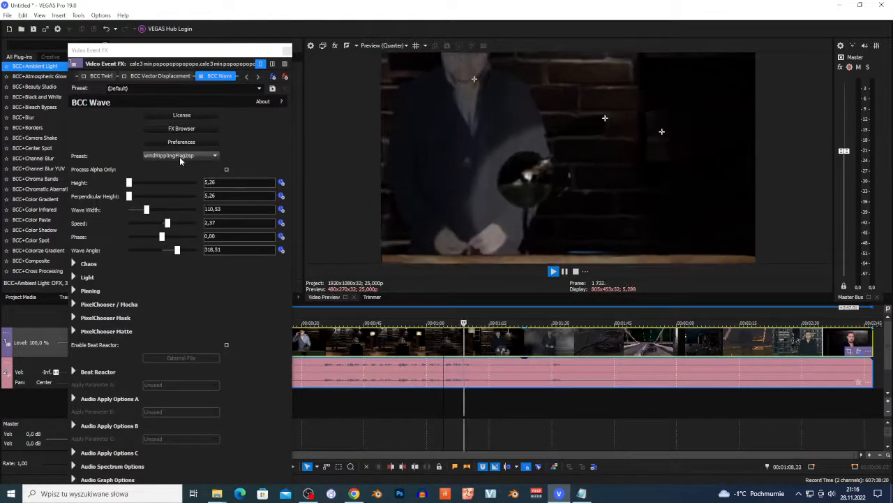
scroll(179, 156, up, 2)
scroll(179, 156, up, 1)
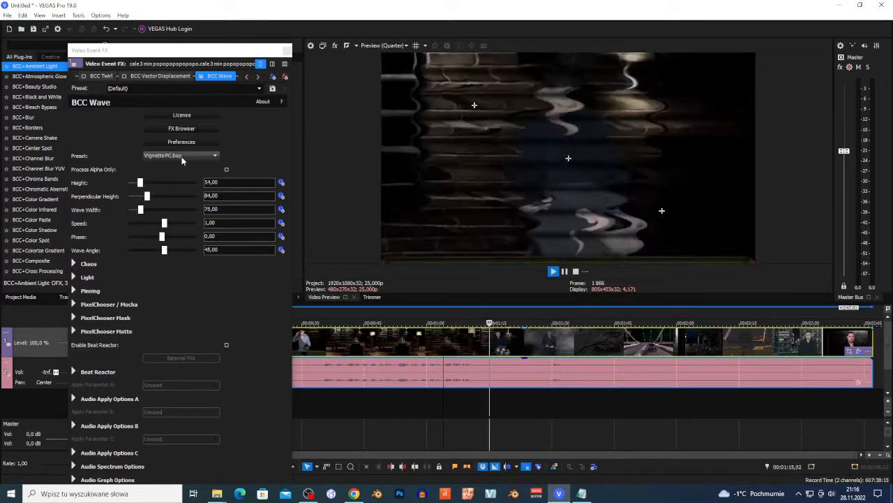
scroll(181, 156, up, 1)
scroll(182, 158, up, 1)
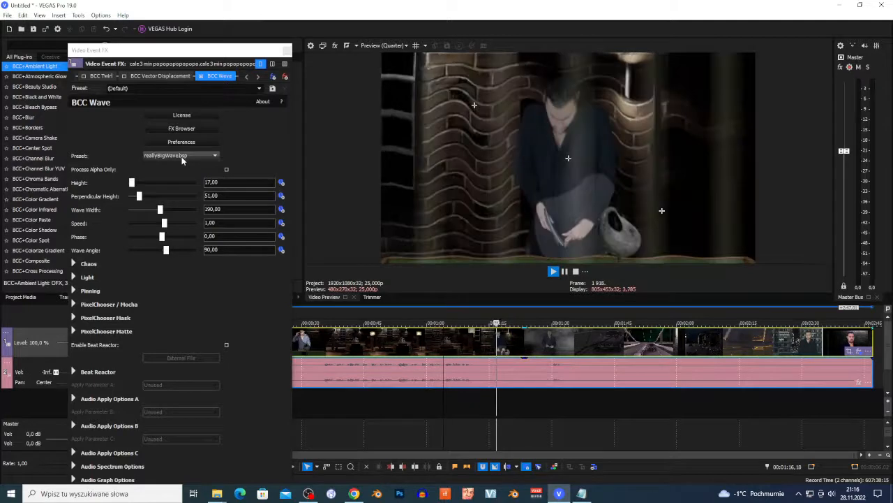
scroll(181, 158, up, 1)
Set the Wave effect's Height to 269,39, Perpendicular Height to 275,51, Wave Width to 364,63, Speed to 15,00 and Phase to 651,43
drag(136, 180, 190, 184)
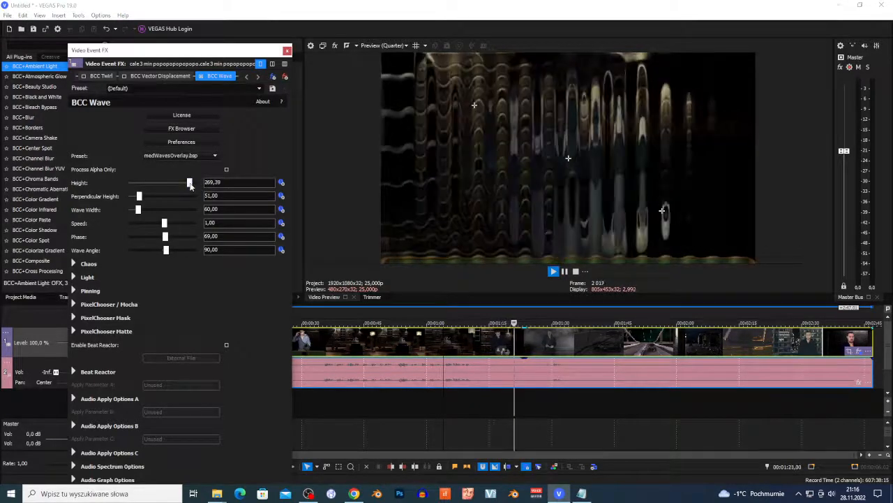
drag(138, 198, 192, 201)
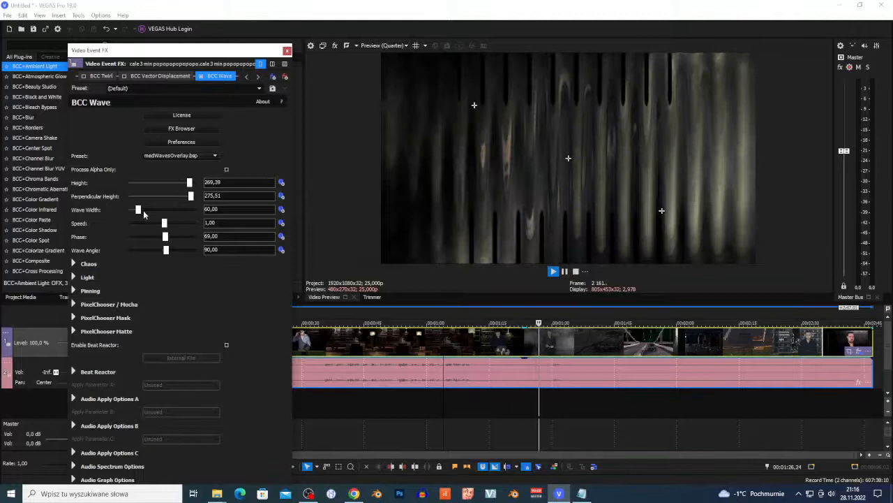
drag(144, 214, 187, 216)
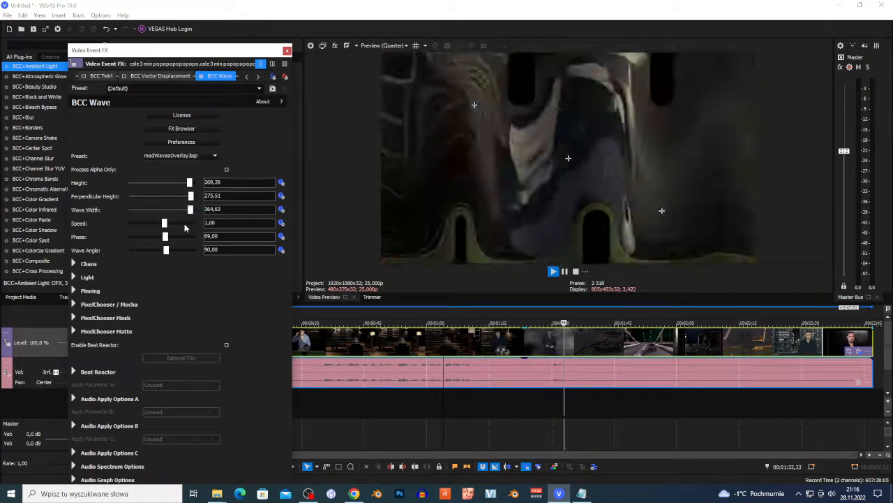
click(184, 223)
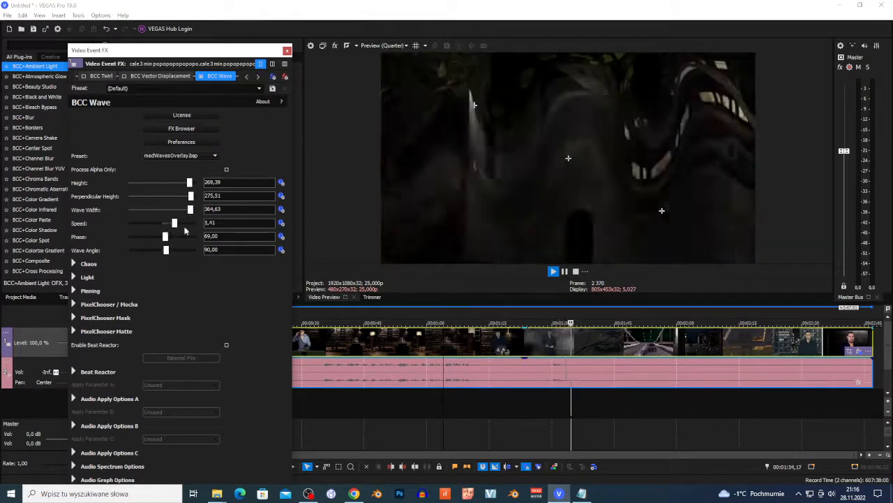
click(184, 225)
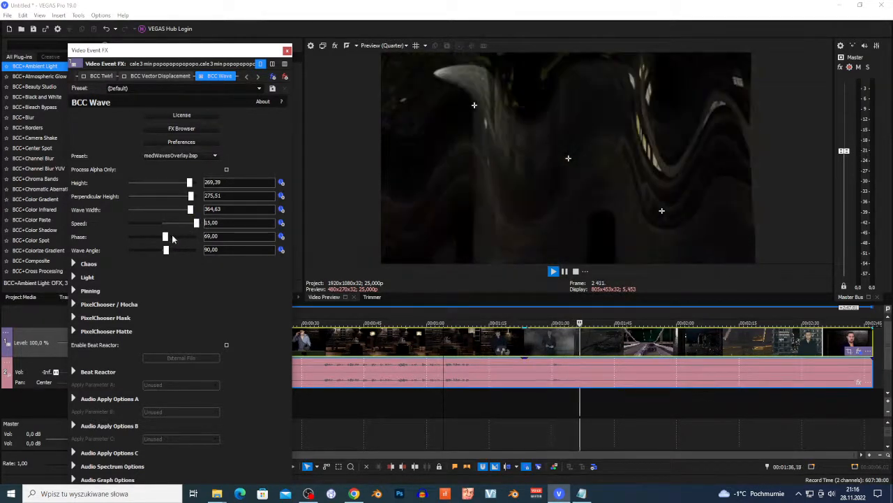
click(173, 237)
Look through the clip's effect chain to its end and back, stop playback, and open the plug-in chooser at the BCC Warp folder
click(258, 76)
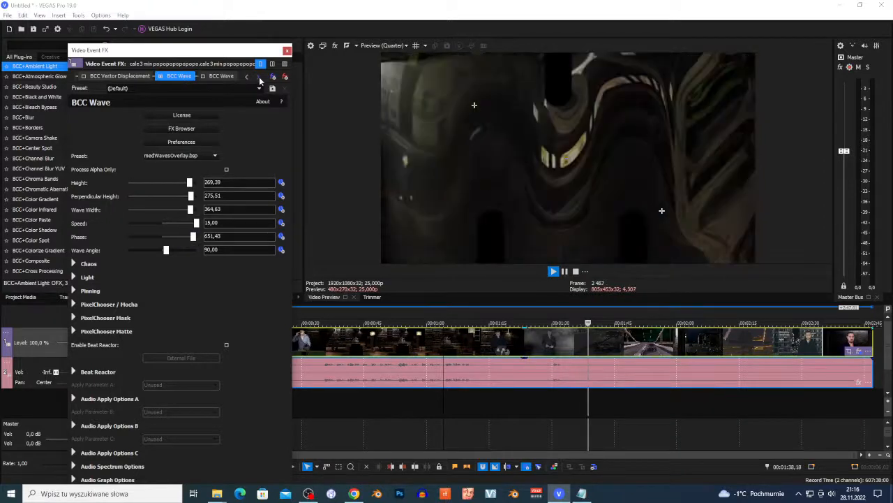
click(259, 77)
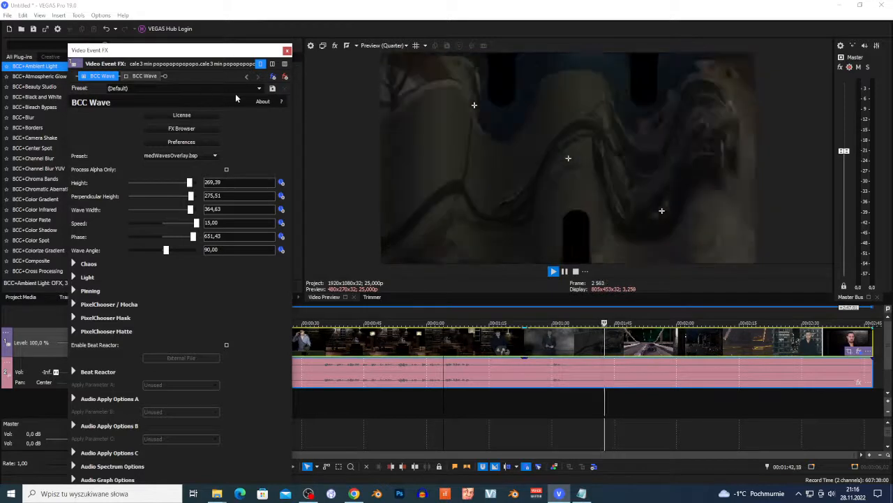
click(247, 77)
click(247, 77)
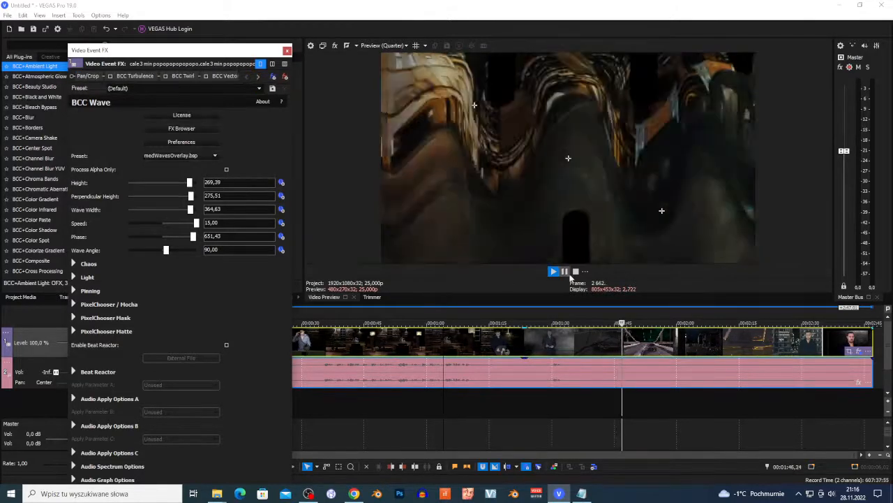
click(575, 271)
click(272, 80)
click(271, 76)
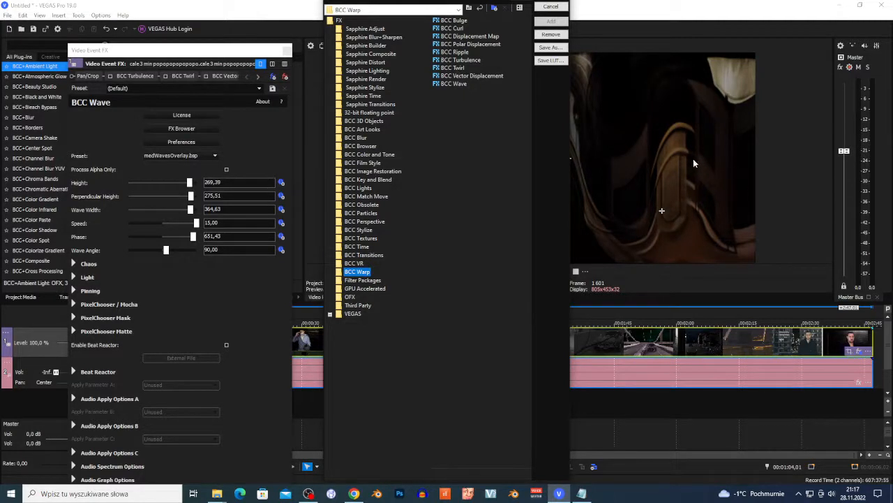
Close the plug-in chooser, bypass BCC Wave and enable BCC Vector Displacement in the clip's effect chain
click(552, 9)
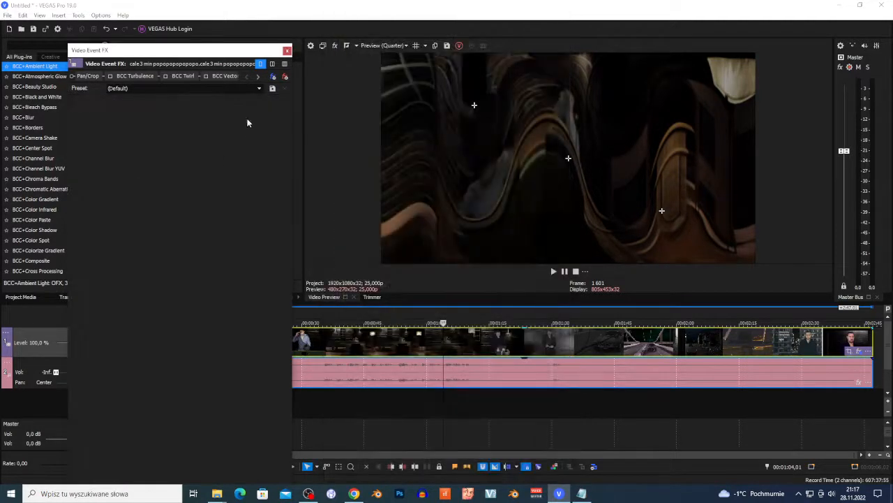
click(257, 78)
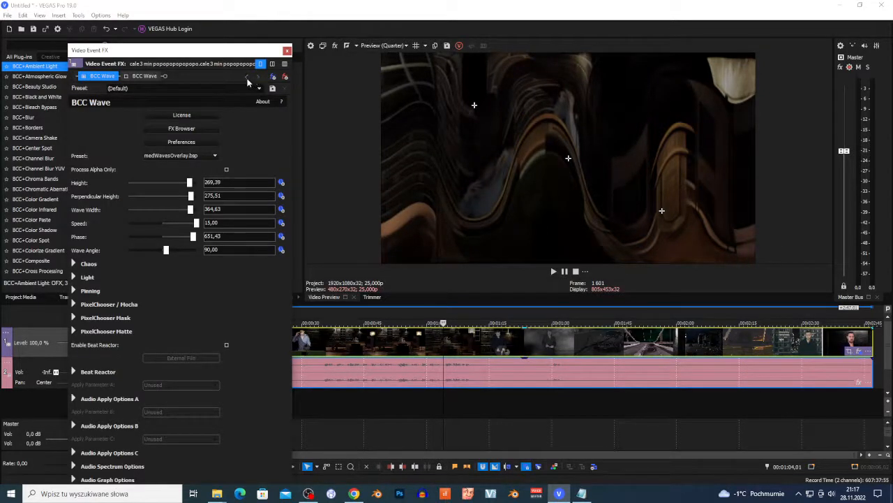
click(248, 81)
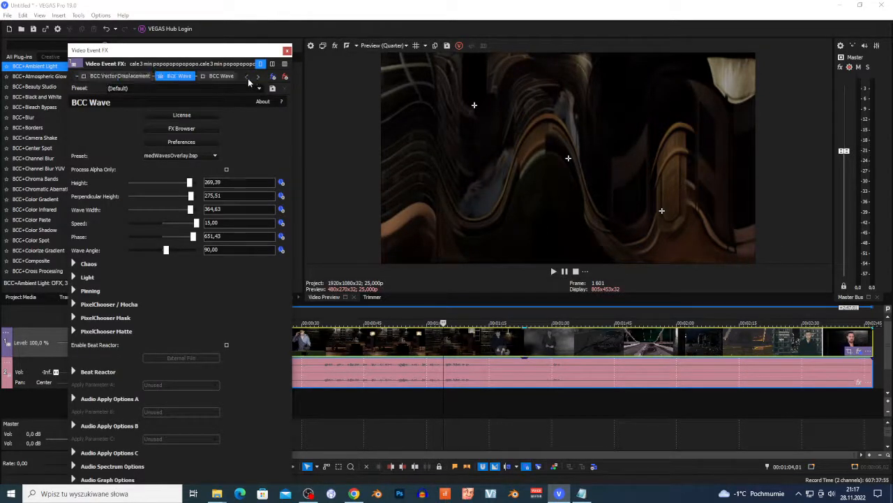
click(160, 78)
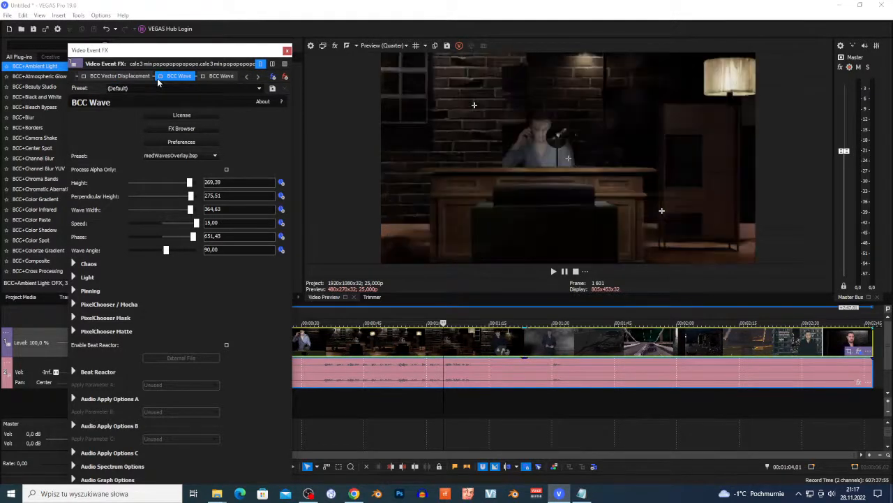
click(83, 77)
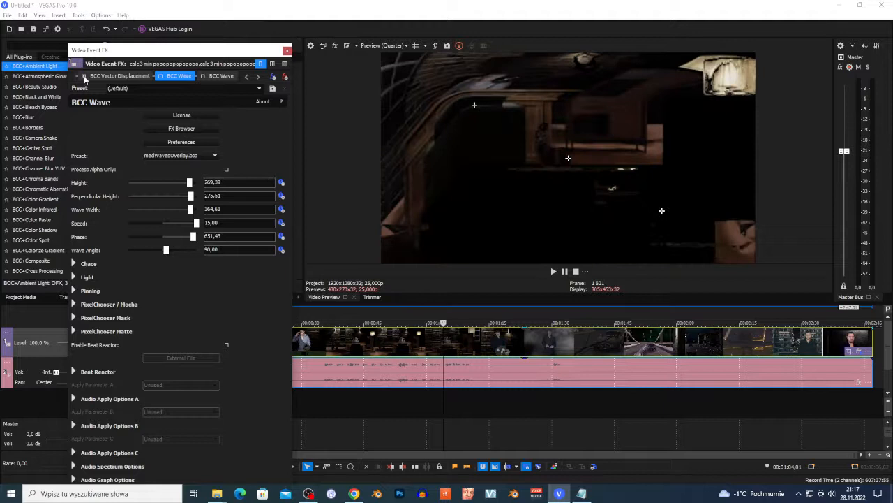
Reload the medWavesOverlay.bsp preset in the BCC Wave effect to restore its default values
click(246, 79)
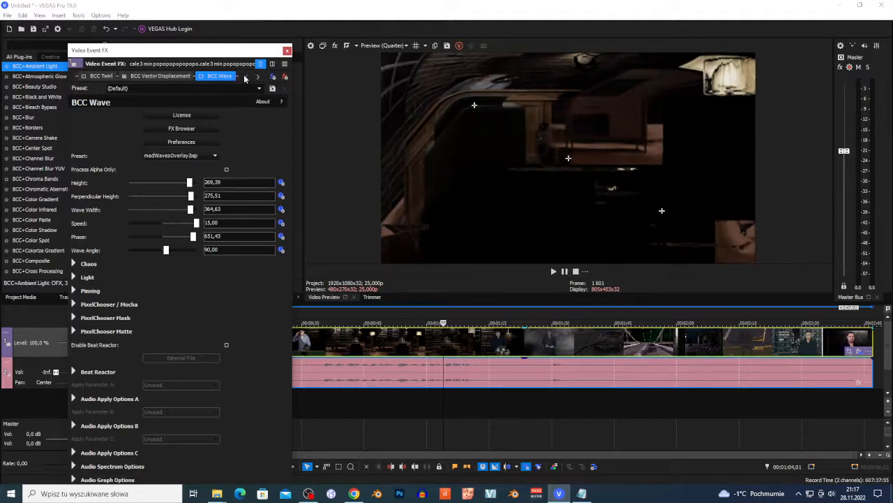
scroll(183, 158, down, 1)
scroll(183, 158, up, 2)
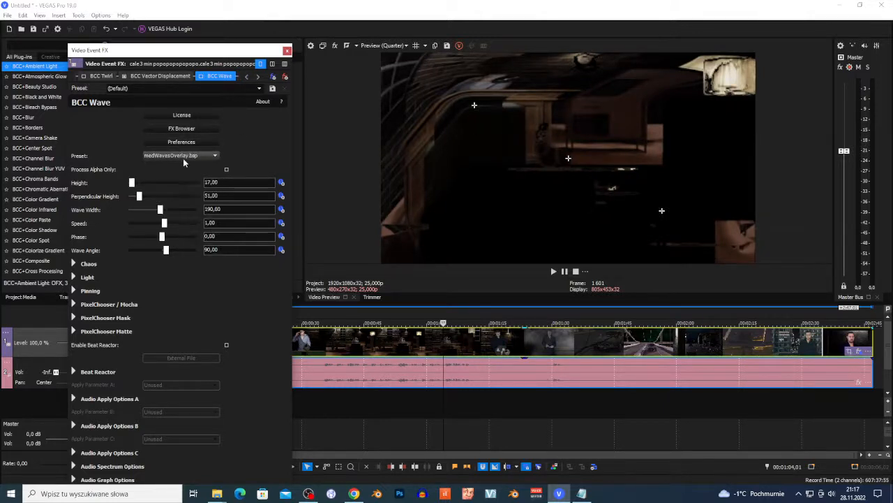
Show the BCC Vector Displacement settings and preview its presets extremePreblur.bsp and moderatePreblur.bsp
click(162, 75)
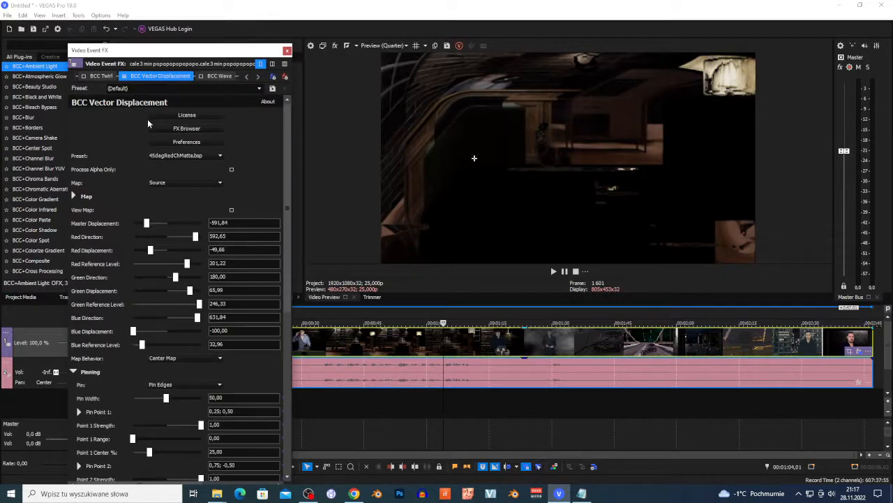
scroll(184, 154, down, 1)
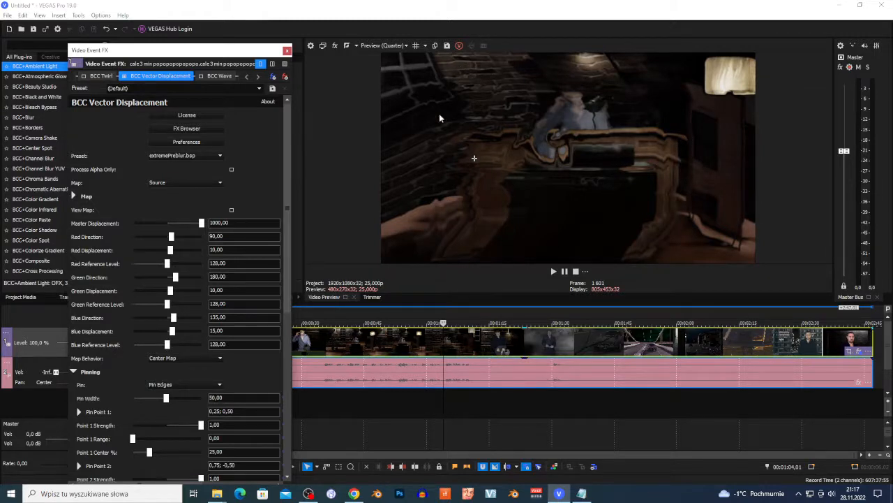
scroll(191, 161, down, 1)
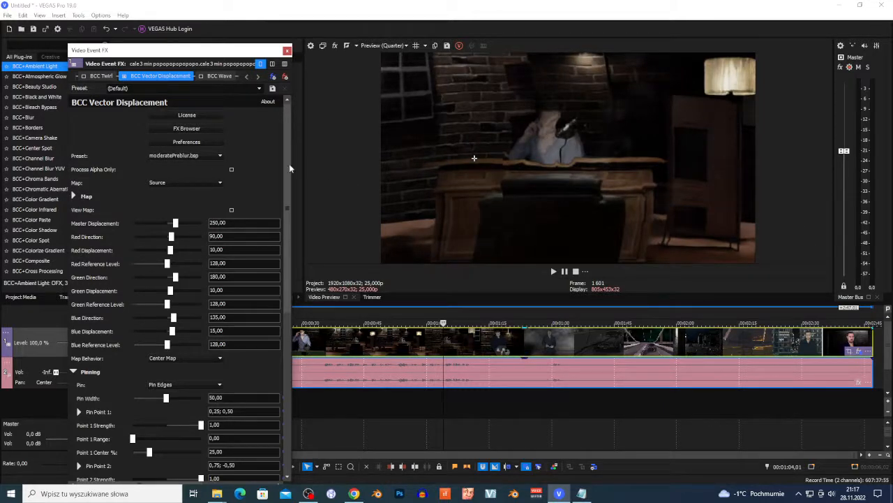
Enable BCC Twirl in place of BCC Vector Displacement and preview its presets back through narrow.bsp to DrTBigEmbossTwirl PC.bsp
click(99, 77)
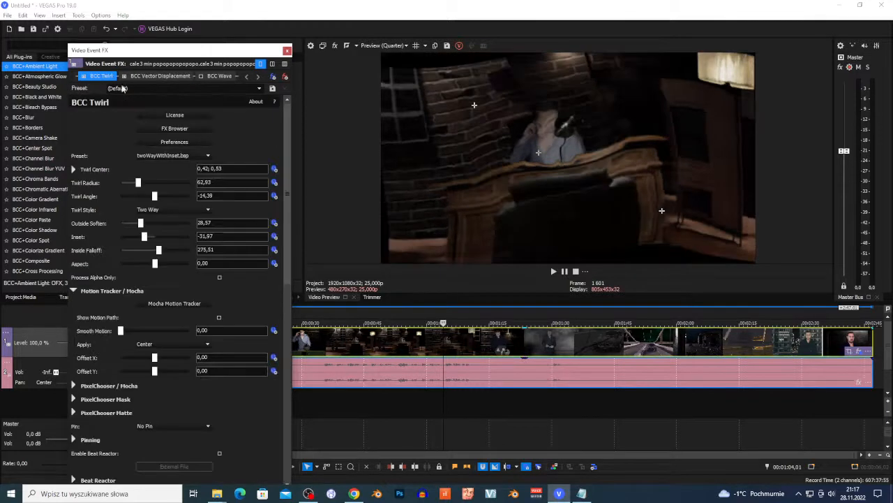
click(126, 77)
click(92, 79)
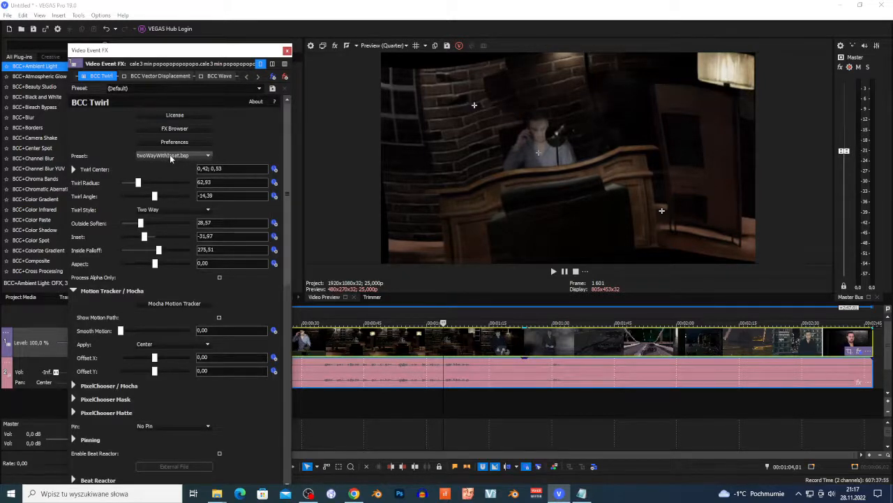
scroll(170, 158, up, 3)
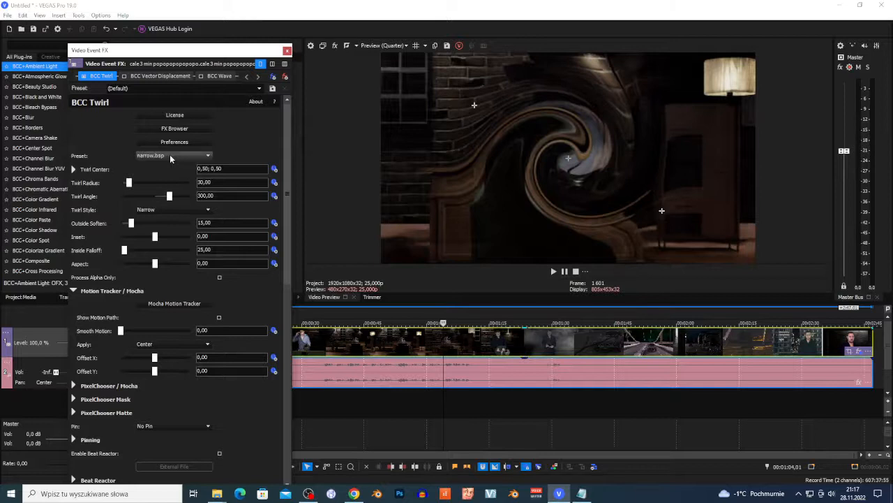
scroll(170, 159, up, 2)
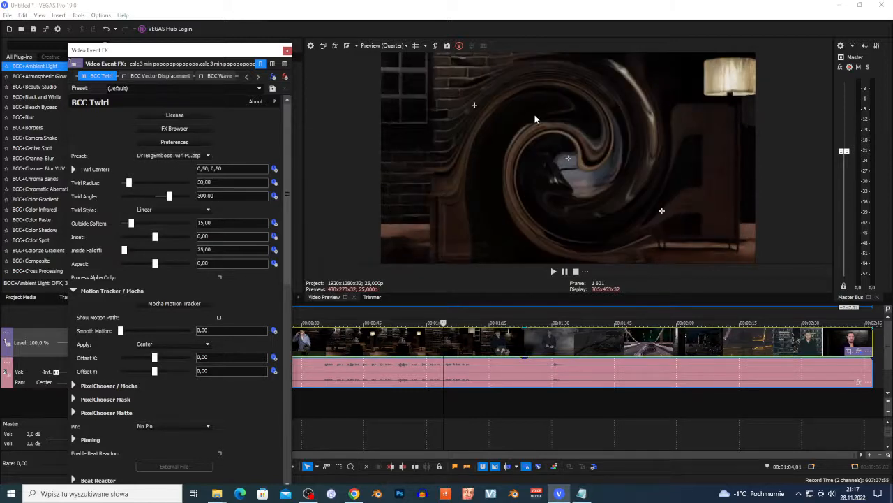
Move the Twirl Center around the preview, first toward the lamp side and finally onto the seated man
drag(569, 161, 597, 155)
mouse_move(631, 138)
mouse_down()
mouse_move(549, 98)
mouse_move(453, 127)
mouse_move(530, 154)
mouse_move(634, 145)
mouse_up()
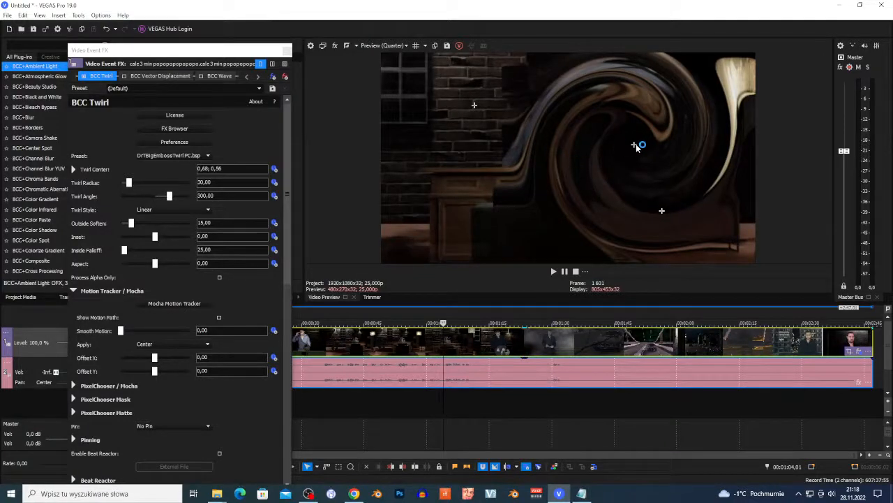
drag(636, 145, 553, 136)
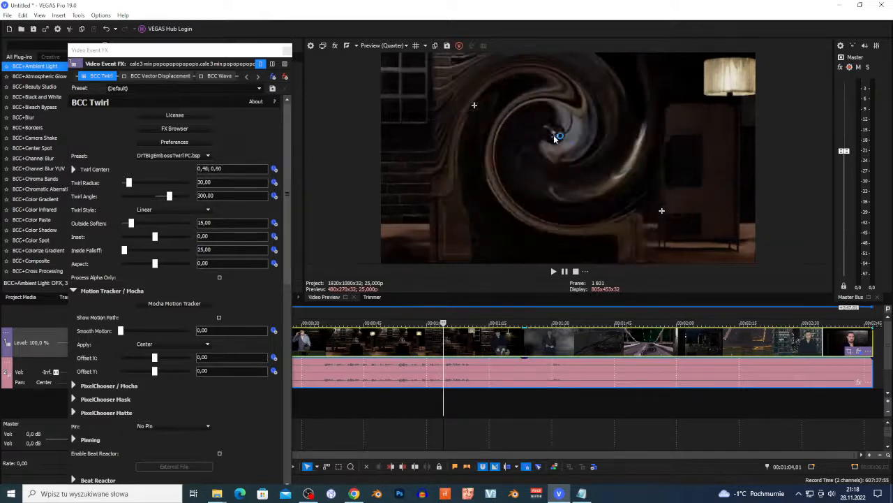
Bypass BCC Twirl and enable BCC Turbulence in the clip's effect chain
click(246, 76)
click(246, 76)
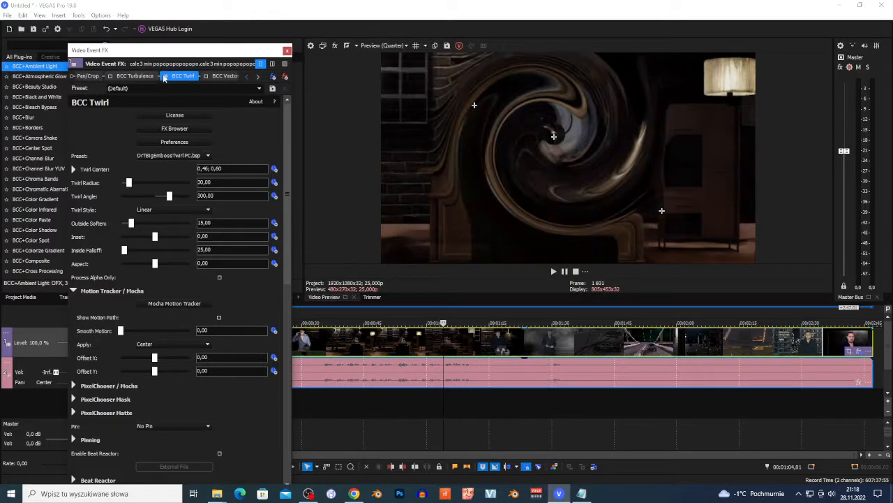
click(165, 77)
click(117, 77)
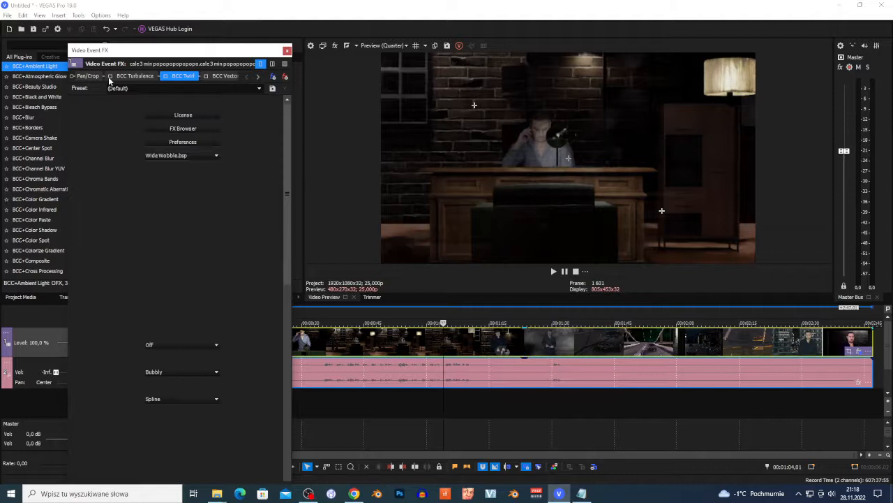
click(109, 77)
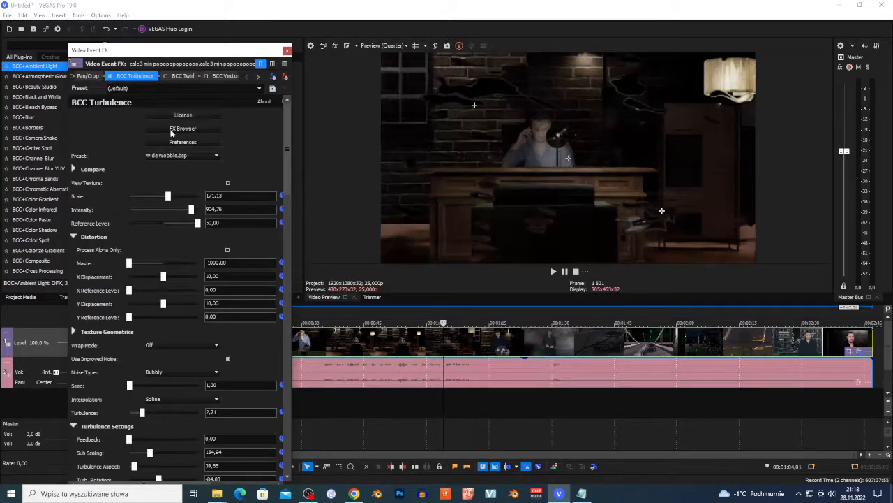
Preview the Turbulence presets, leave Wave Partial Twist.bsp applied, and bypass the effect
scroll(184, 157, up, 3)
scroll(183, 157, down, 2)
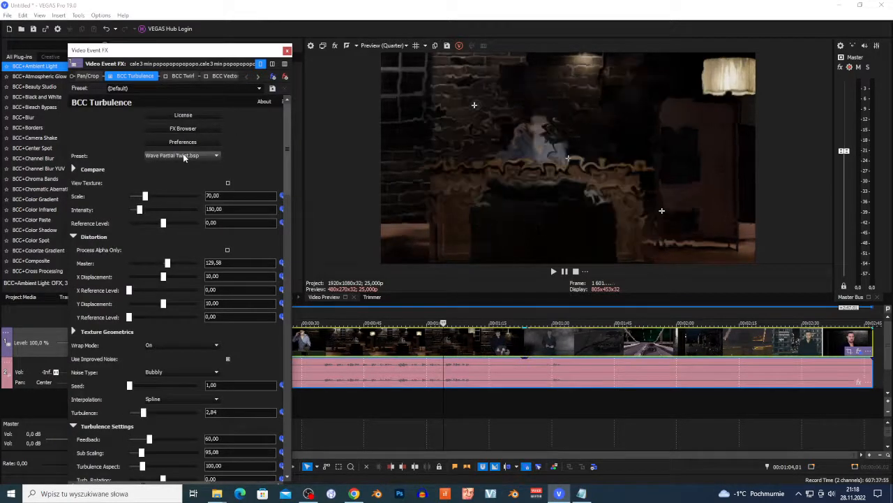
click(110, 76)
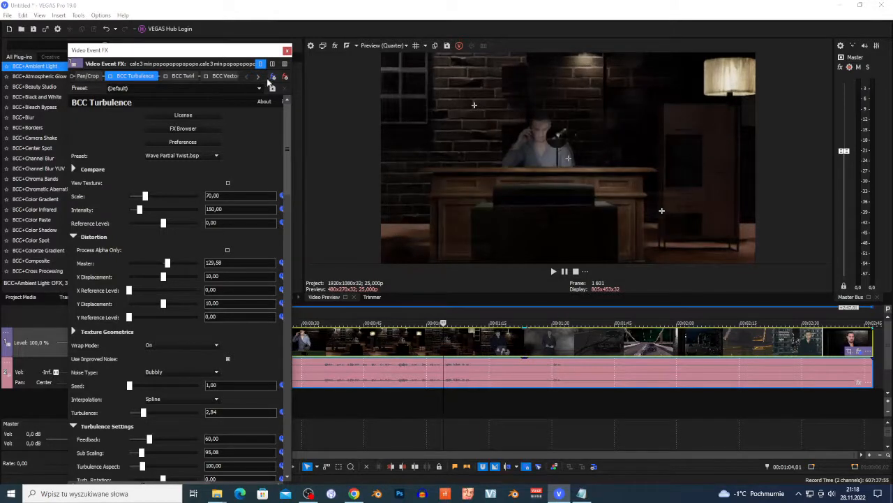
Play the clip with Turbulence enabled and set Sub Scaling to 258,51, Reference Level to -15,99, Intensity to 891,16 and Scale to 259,19
scroll(175, 278, down, 3)
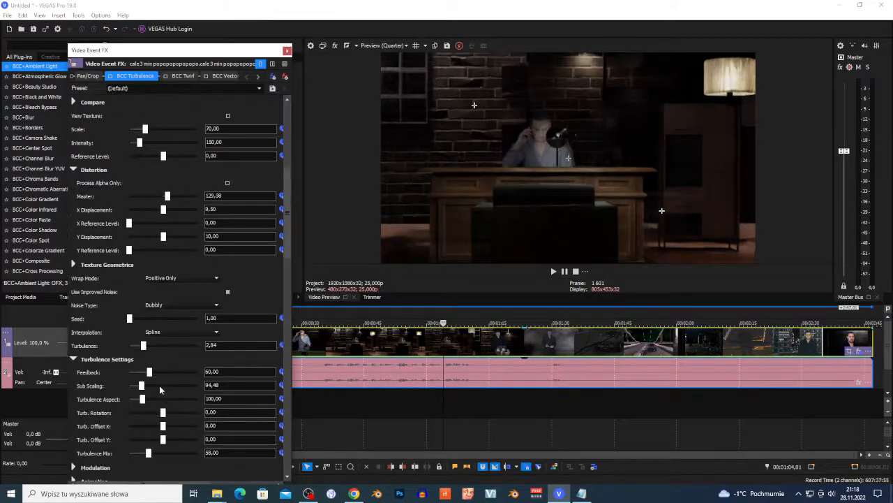
drag(141, 388, 163, 386)
click(553, 271)
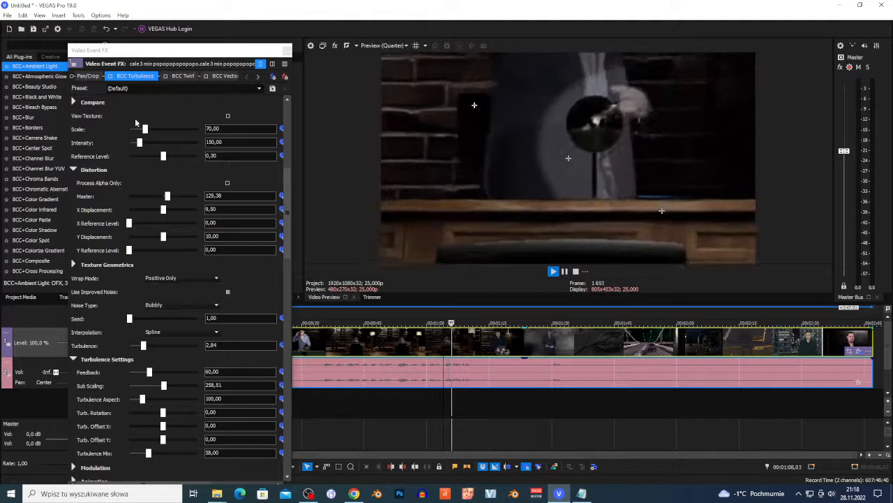
click(111, 77)
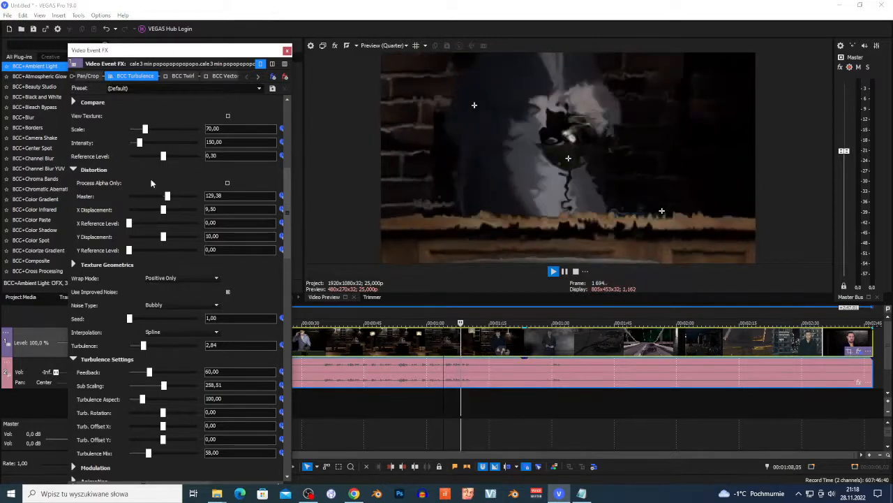
drag(163, 156, 189, 137)
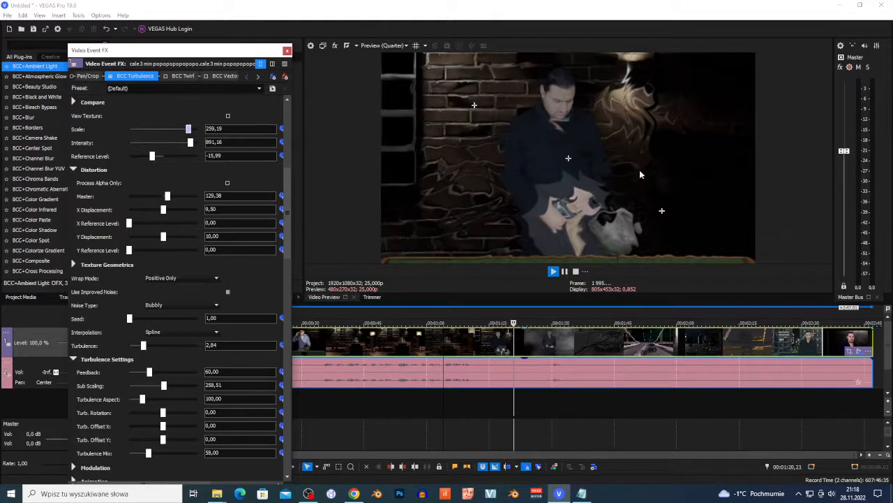
Set Turbulence Mix to 58,51, Turb. Offset Y to -118,37, Turbulence Aspect to 500,00, Sub Scaling to 500,00 and Feedback to 155,10
scroll(220, 251, down, 5)
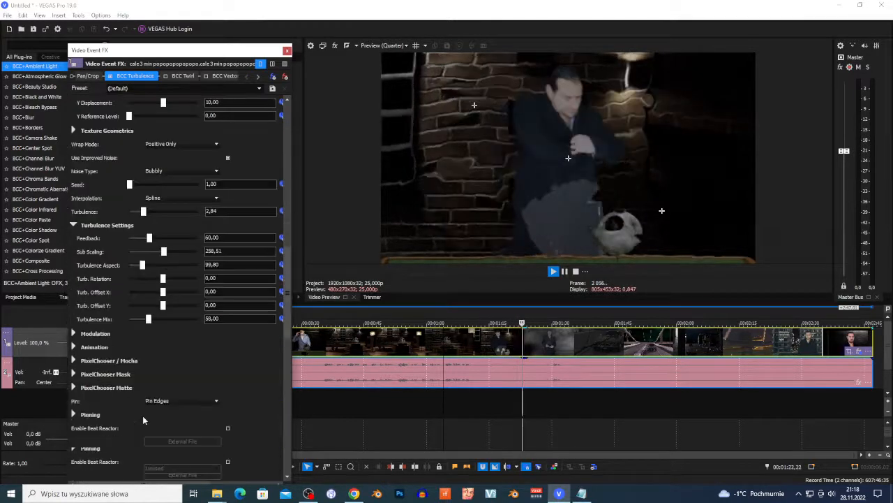
scroll(142, 419, down, 3)
mouse_move(149, 251)
mouse_down()
mouse_move(160, 256)
mouse_move(149, 253)
mouse_up()
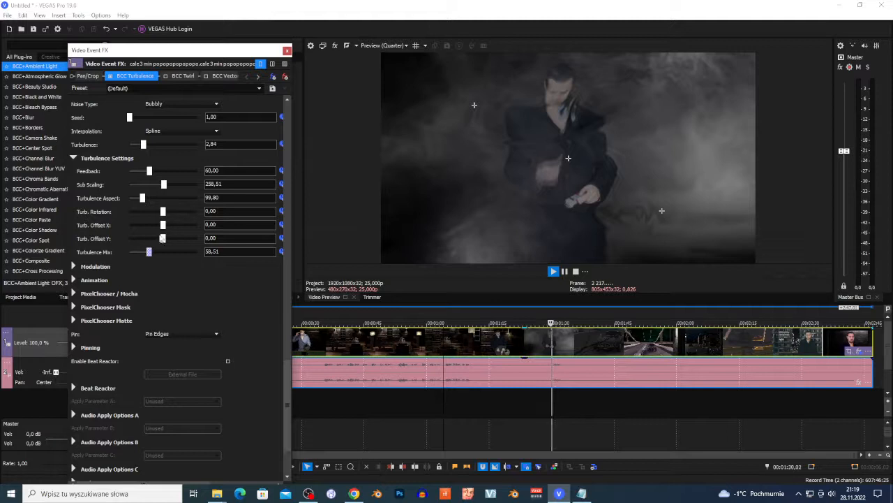
drag(163, 239, 145, 243)
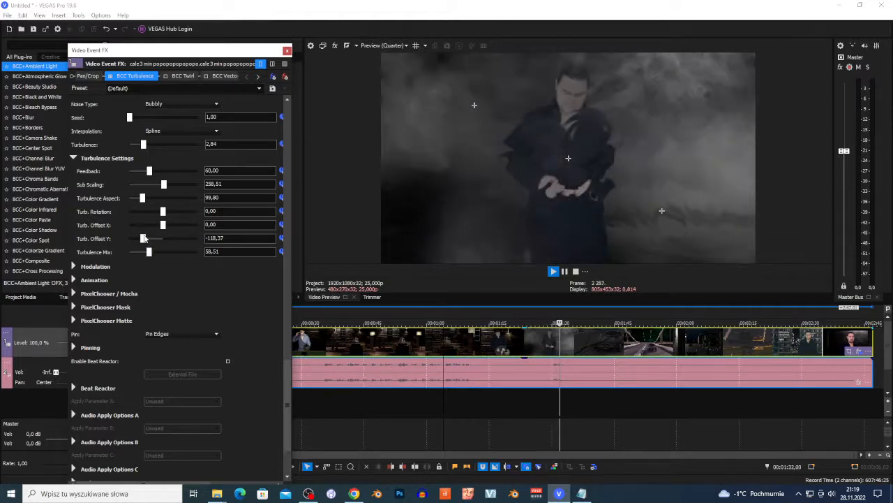
drag(142, 198, 208, 206)
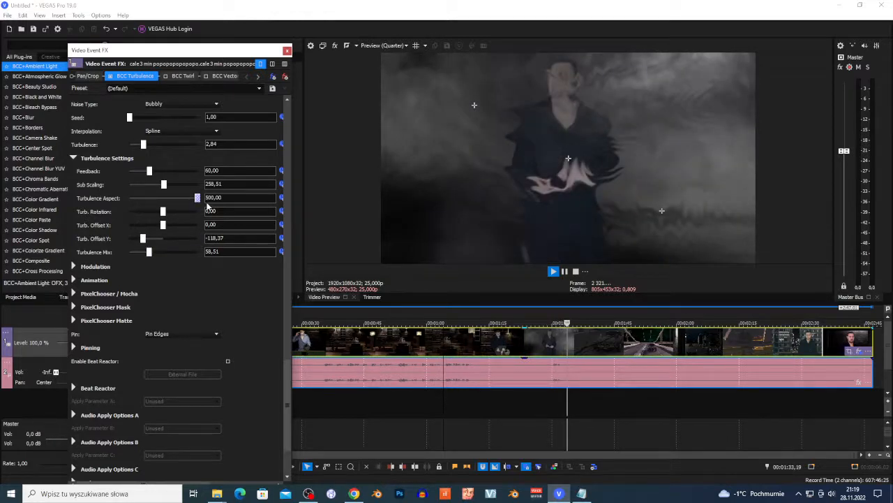
drag(163, 184, 201, 185)
drag(149, 172, 183, 171)
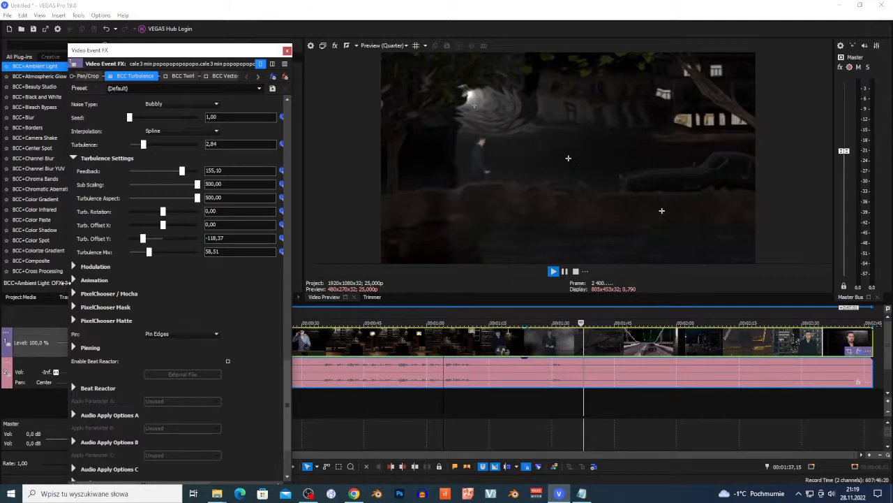
Expand Turbulence's Modulation and Animation parameters, stop playback, and set Flow Rate to 114,29, Flow Direction to 279,18 and Morph Start to 29,25
click(73, 267)
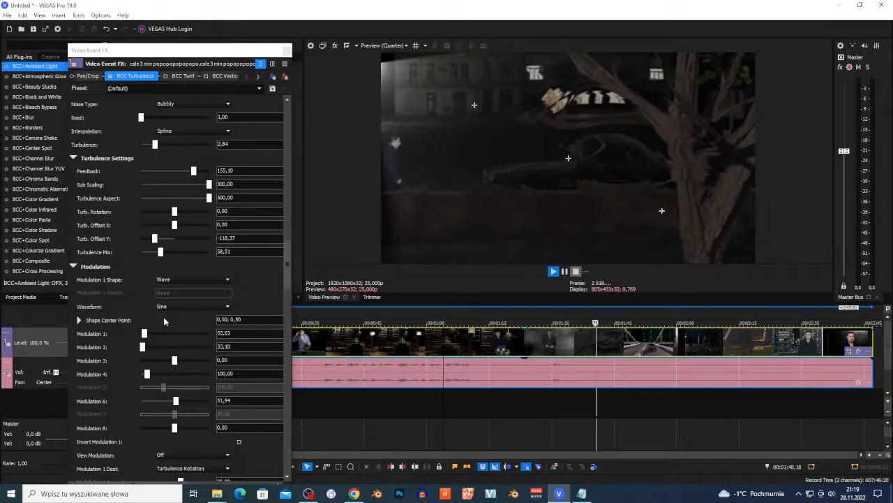
scroll(116, 325, down, 5)
key(space)
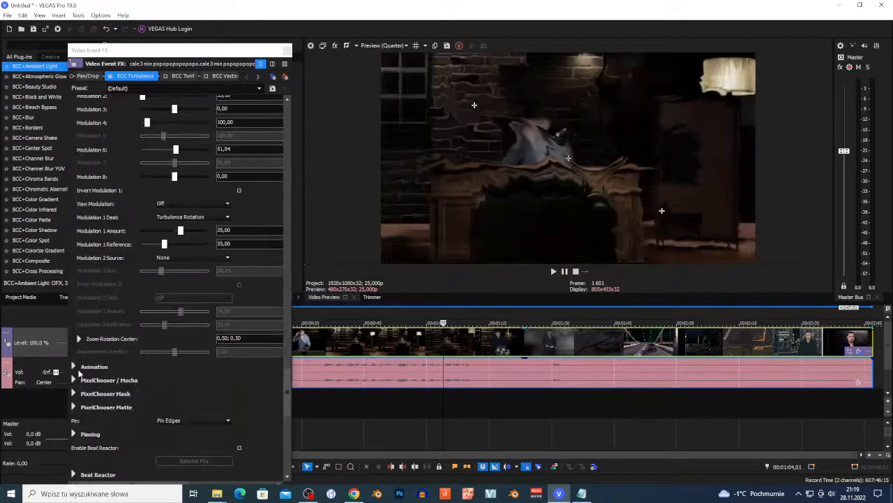
click(74, 367)
scroll(156, 329, down, 2)
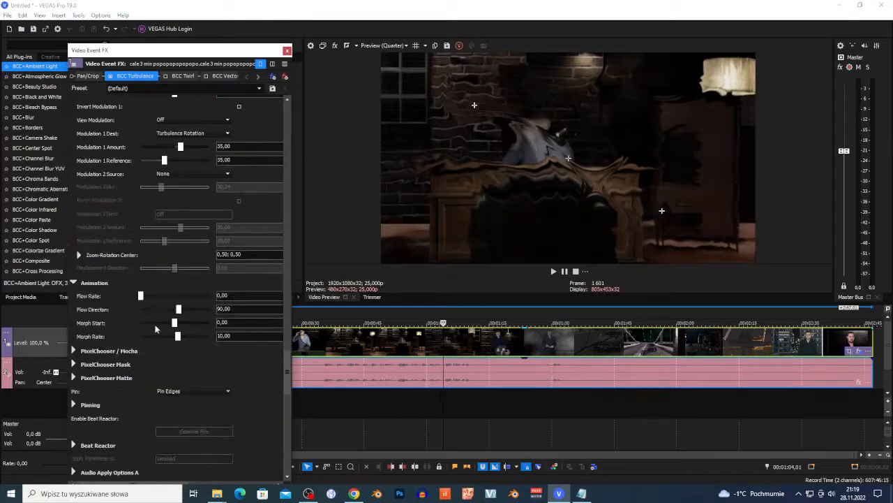
drag(157, 297, 190, 333)
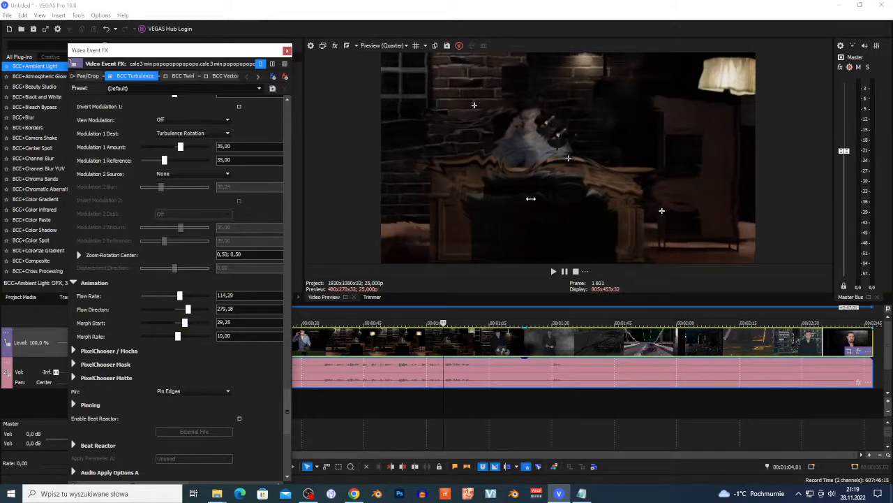
click(512, 191)
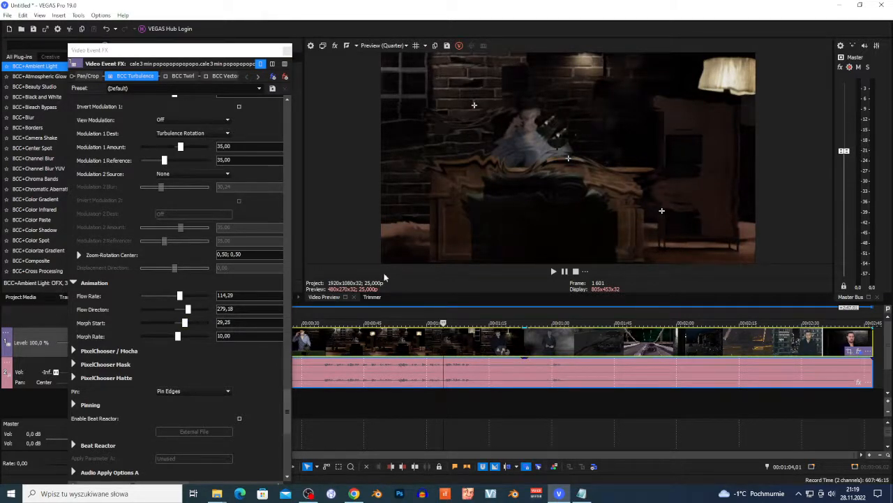
Look through the BCC VR and BCC Transitions folders in the plug-in chooser, cancel it, and bypass BCC Turbulence
scroll(217, 212, up, 3)
scroll(181, 197, up, 2)
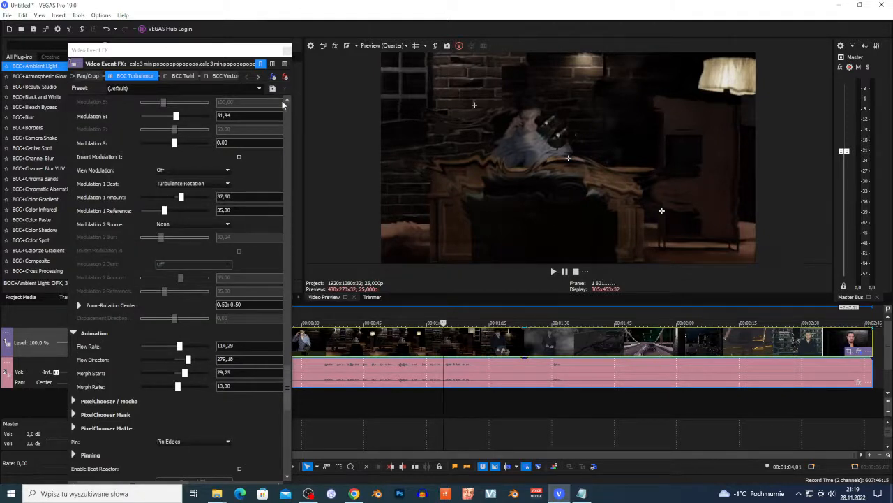
click(273, 76)
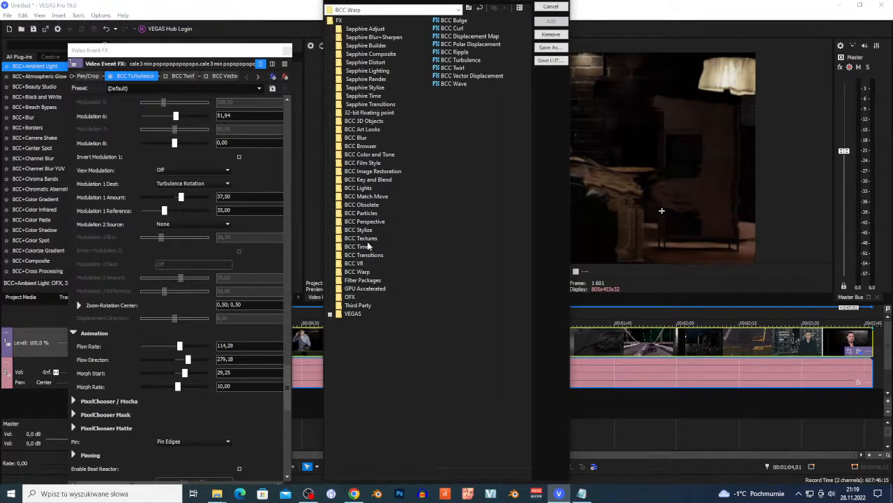
click(356, 263)
click(374, 257)
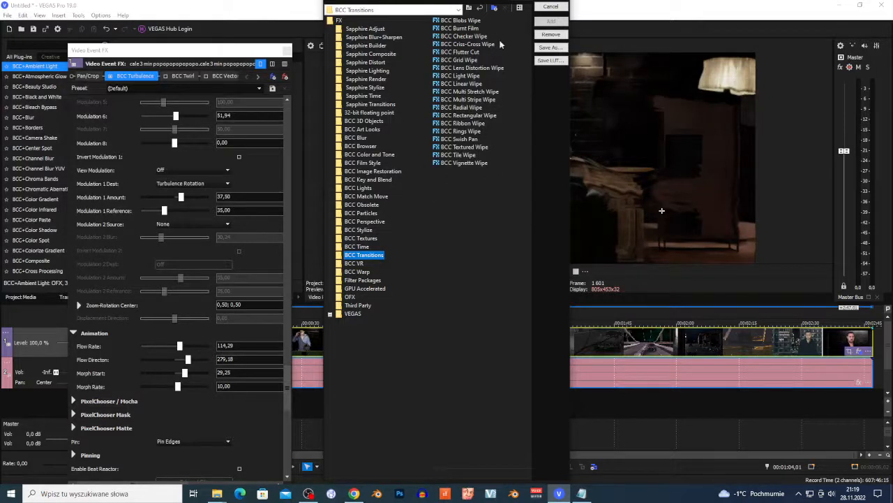
click(571, 130)
click(562, 6)
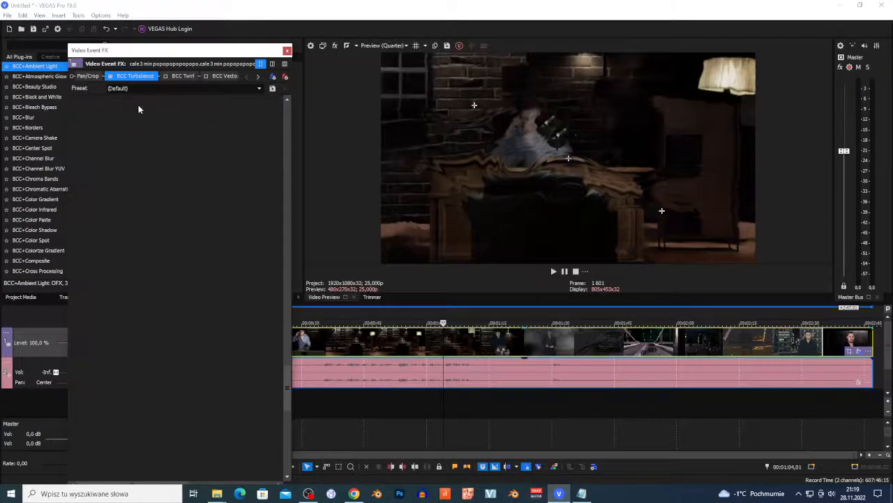
click(108, 79)
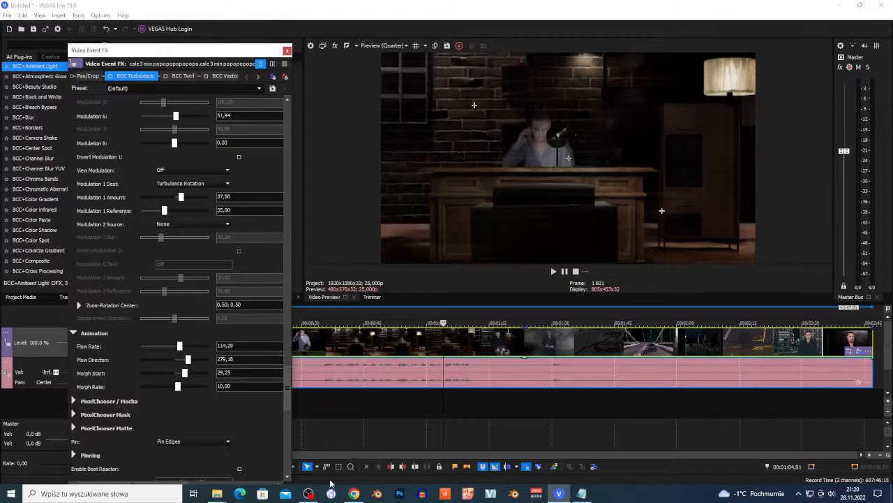